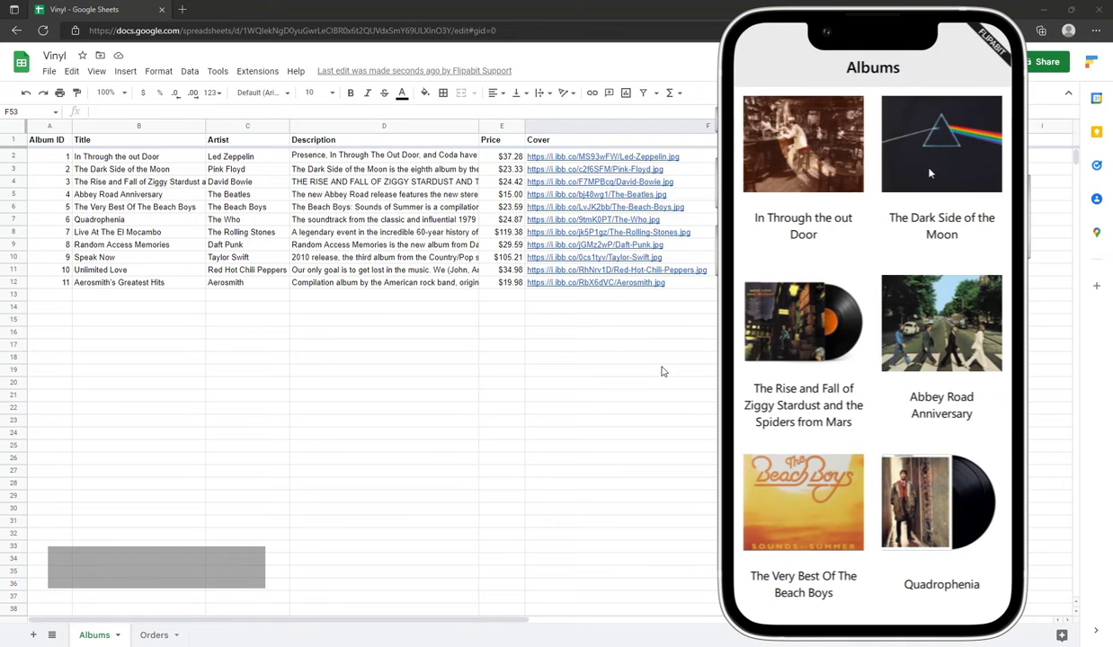
Buy The Dark Side of the Moon, fill in the customer's name and e-mail, and send the order
left_click(930, 173)
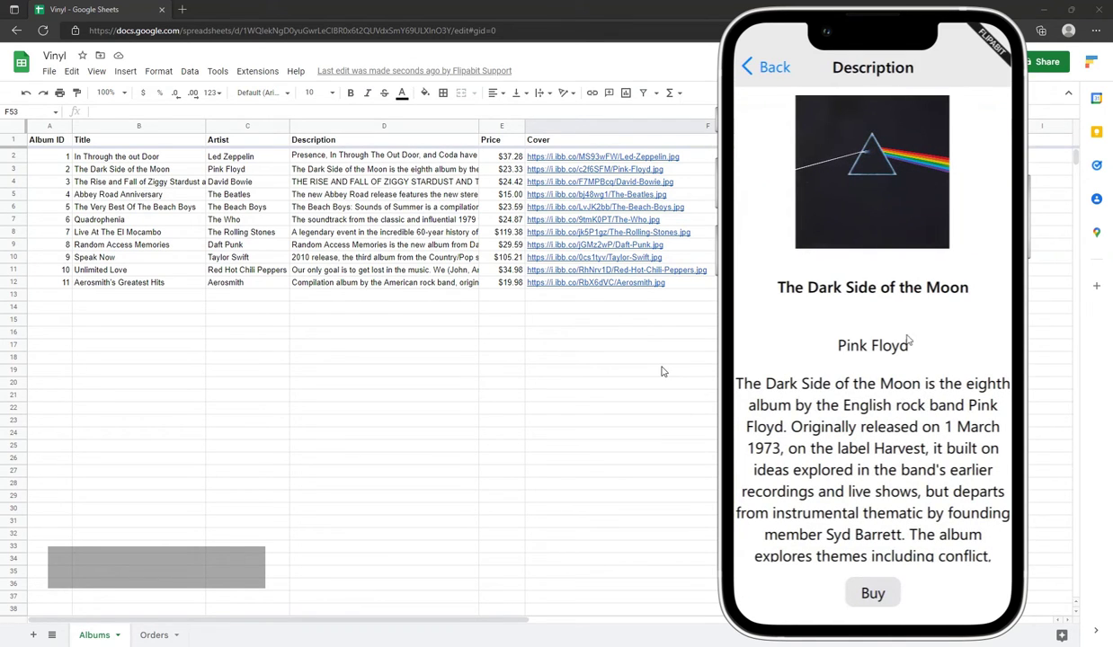
left_click(881, 596)
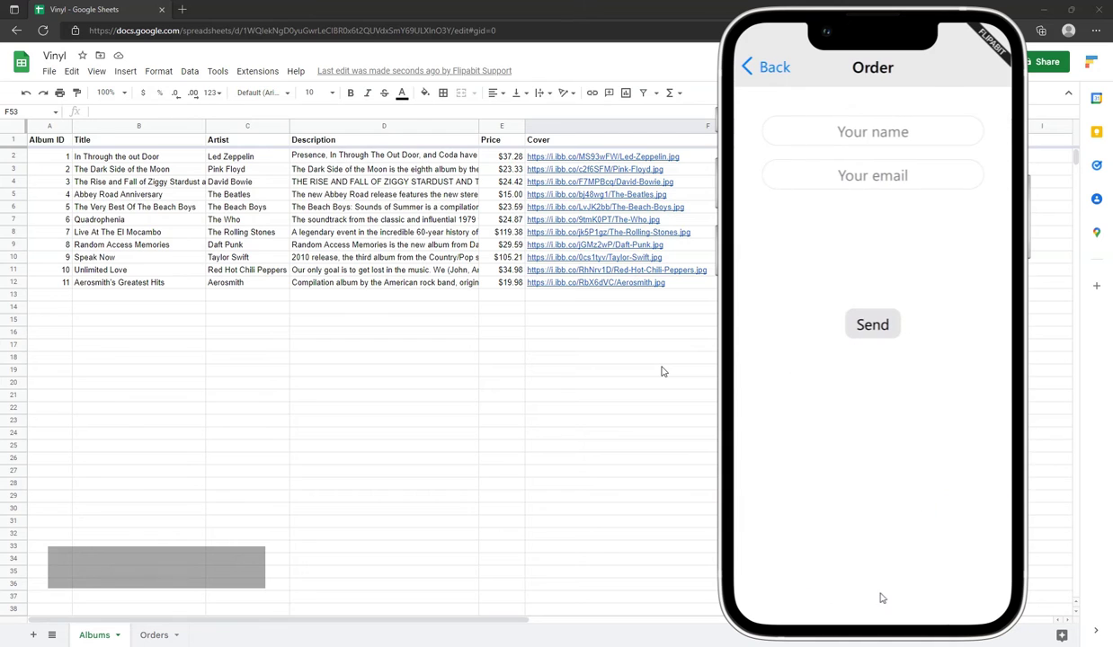
left_click(856, 132)
type("John Doe")
left_click(930, 170)
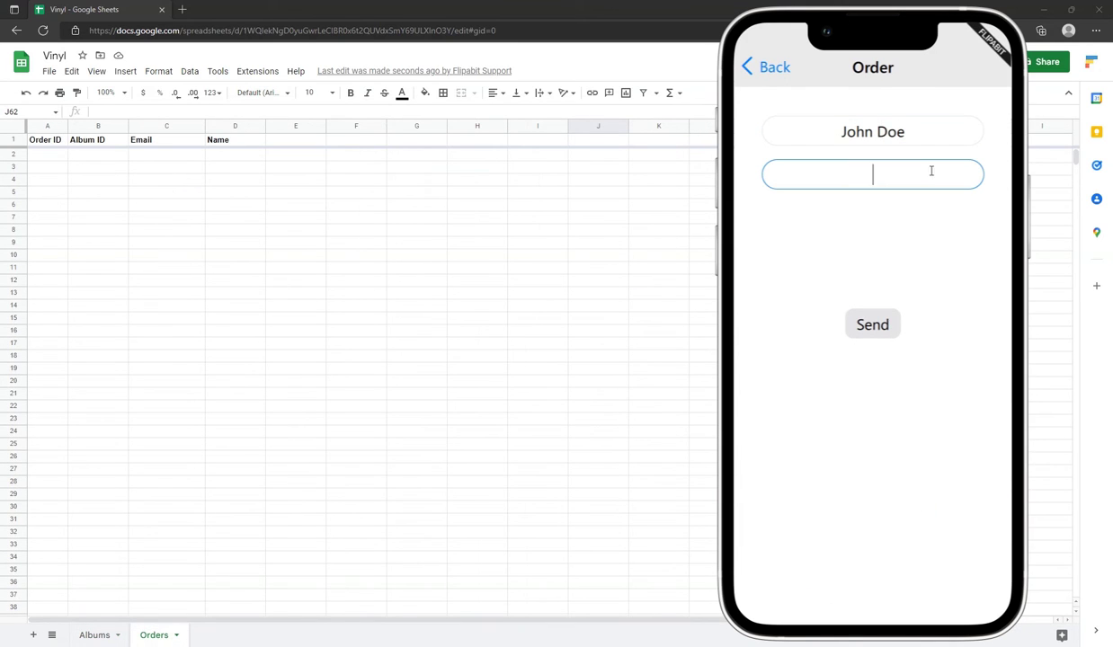
type("johndoe@mail.com")
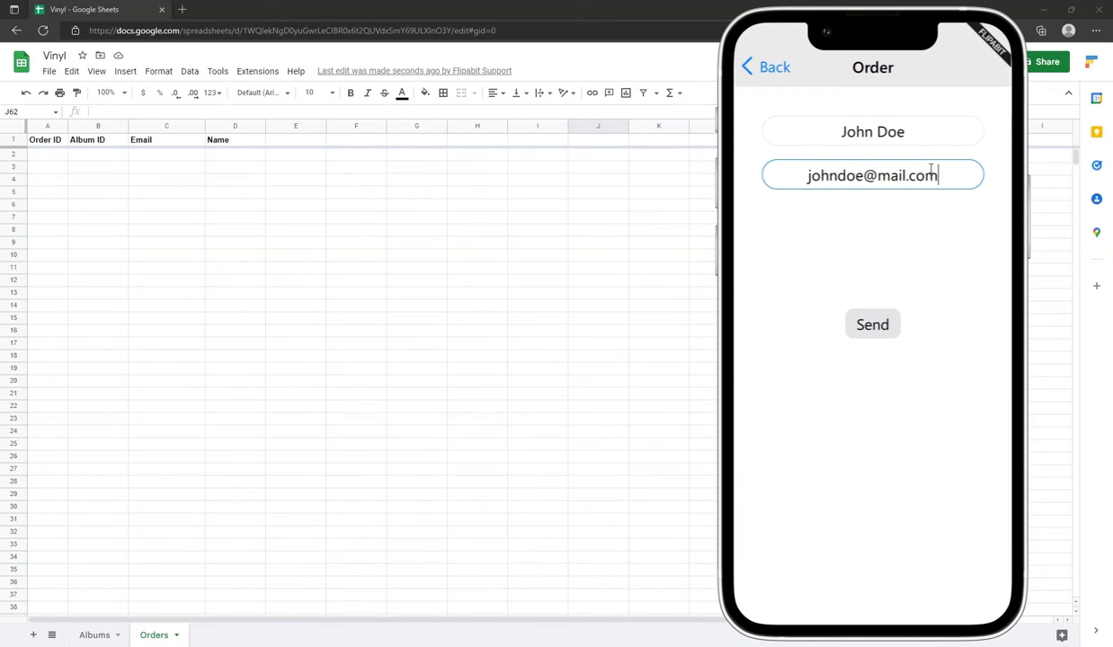
left_click(886, 327)
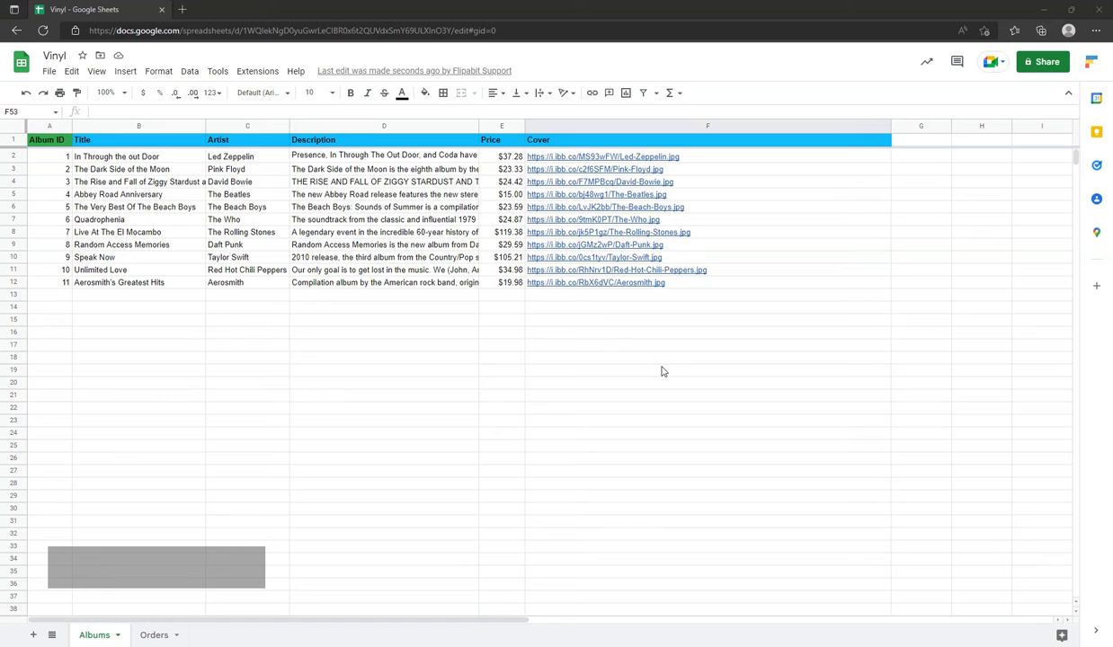
Open the Orders sheet tab at the bottom of the Vinyl spreadsheet
left_click(158, 635)
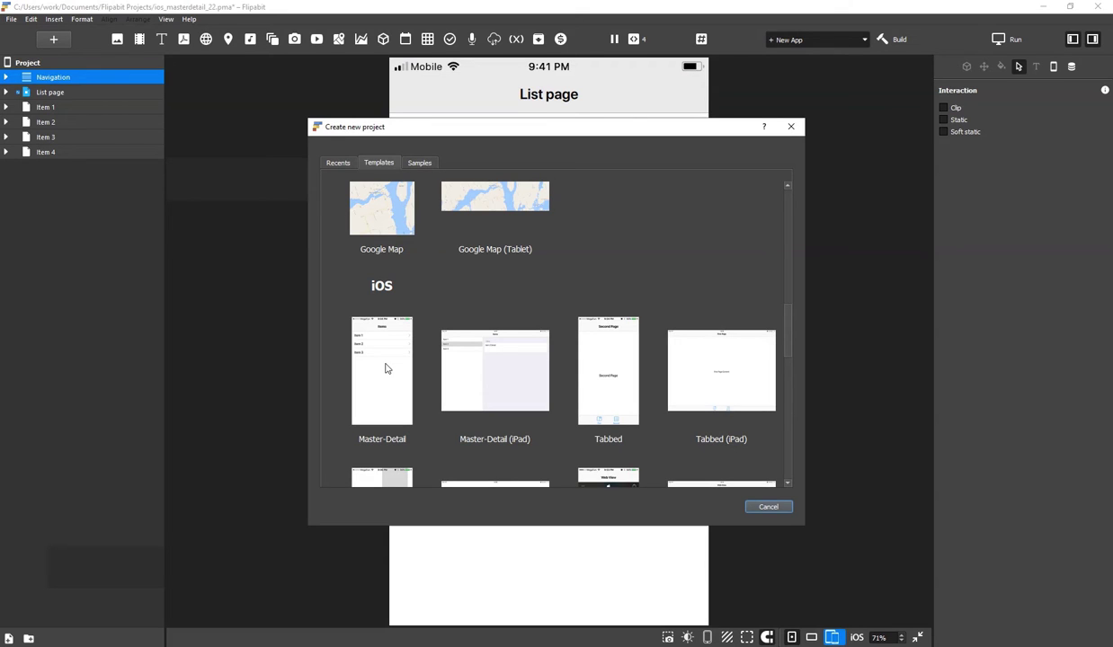
Create an iOS Master-Detail project and remove its 80.List view-Database sample database
left_click(385, 368)
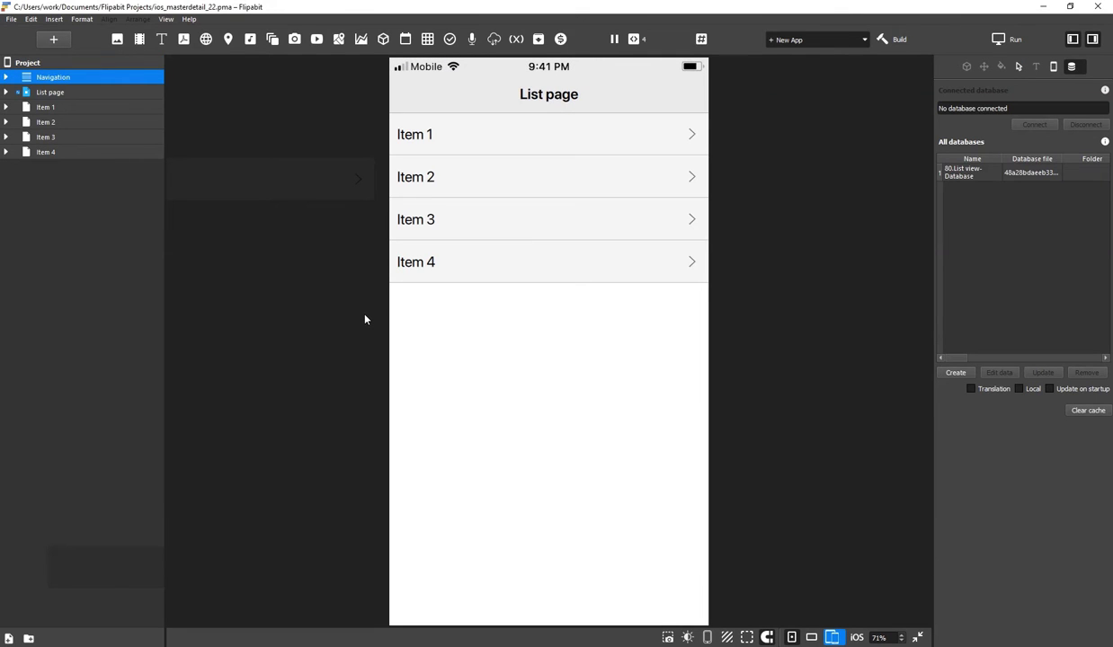
left_click(955, 180)
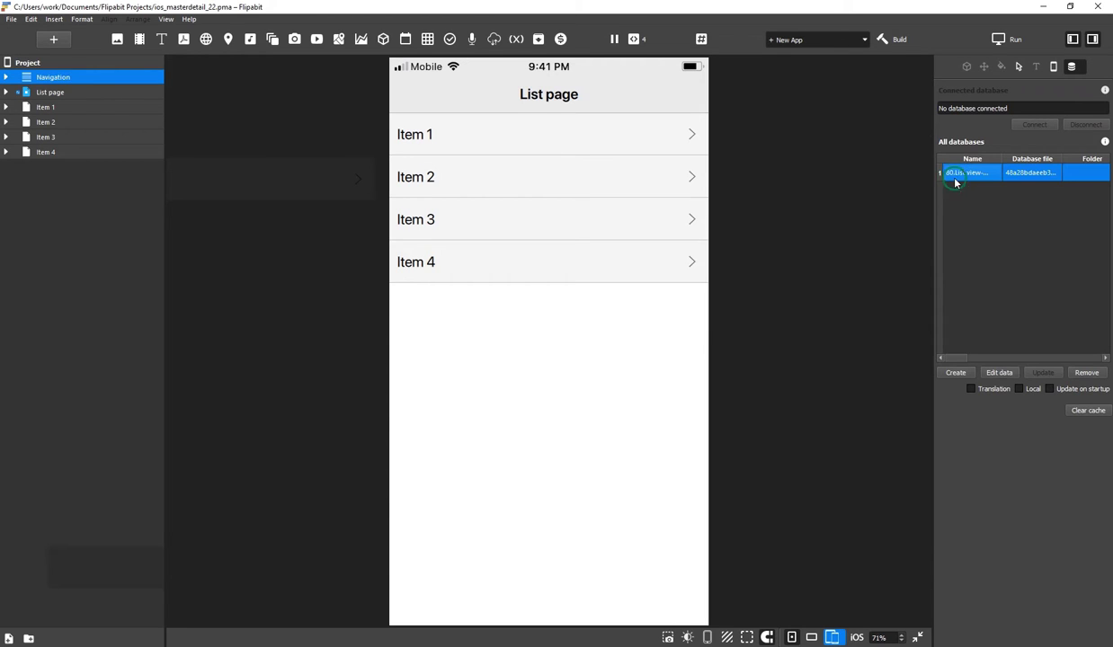
left_click(1086, 372)
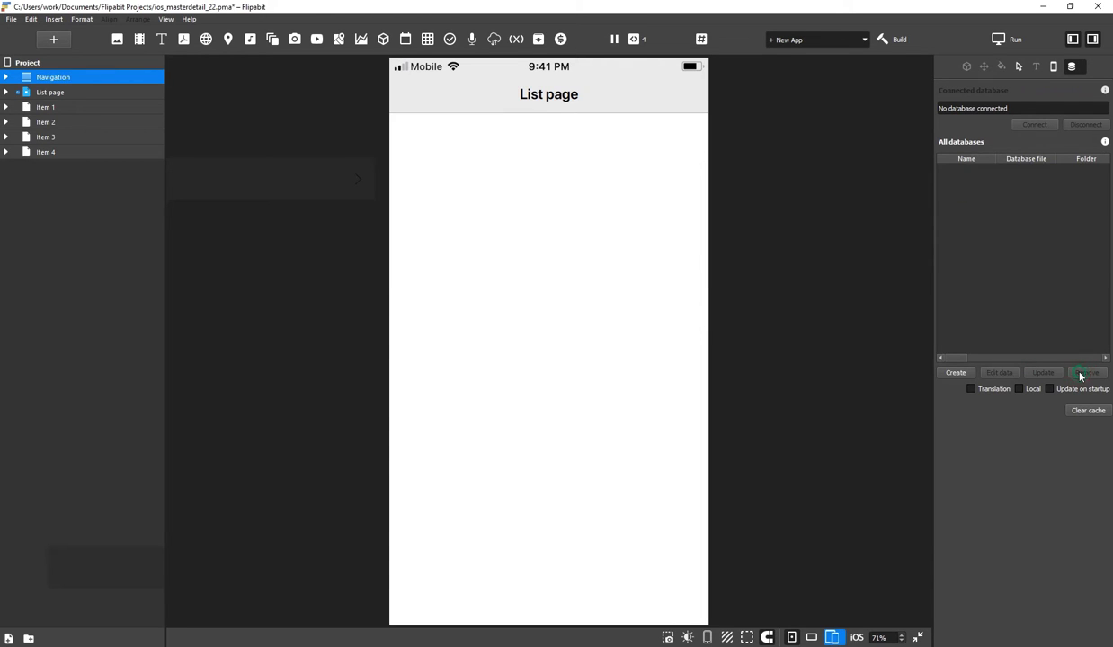
Create a Google Sheets database from the Vinyl spreadsheet's URL copied from the browser, and download it
left_click(951, 375)
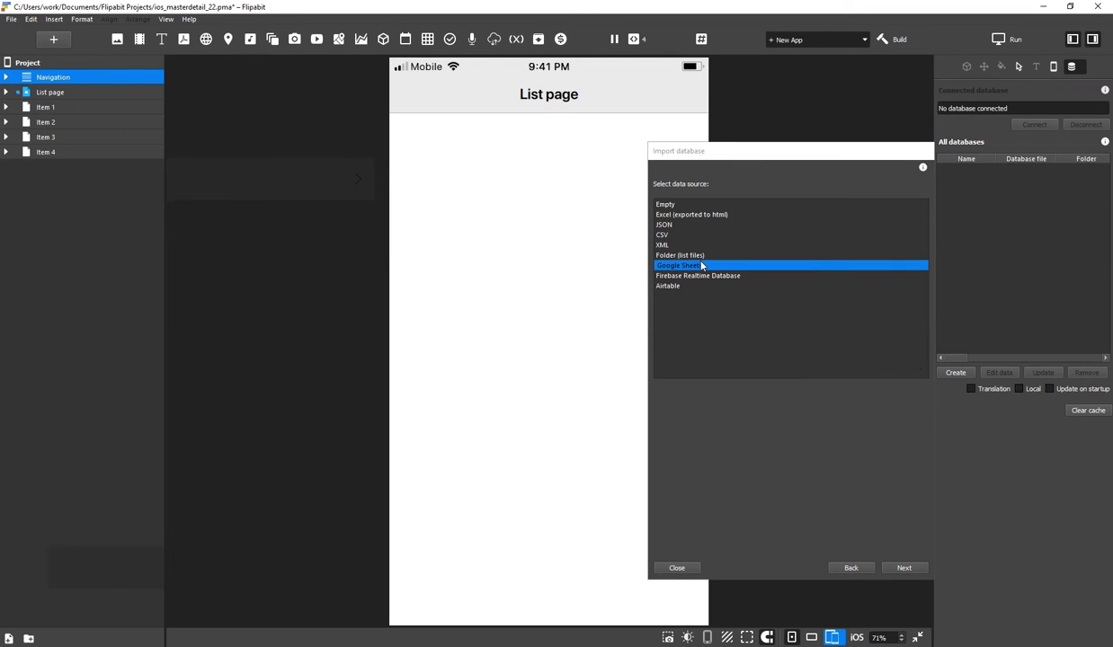
double_click(701, 265)
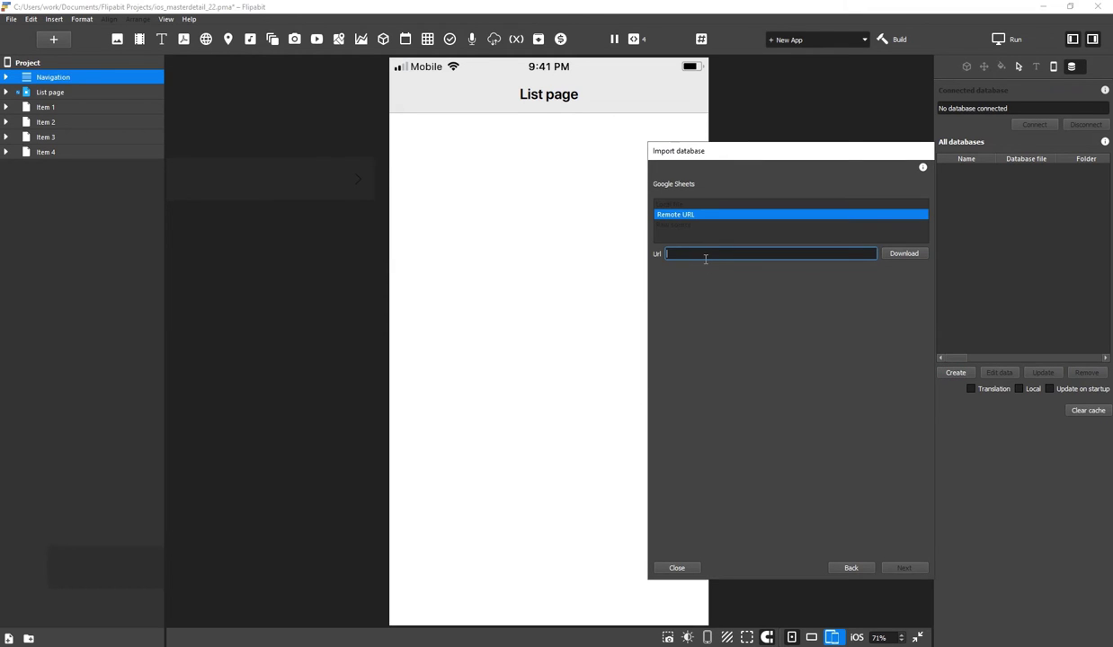
key("alt+Tab")
left_click(500, 30)
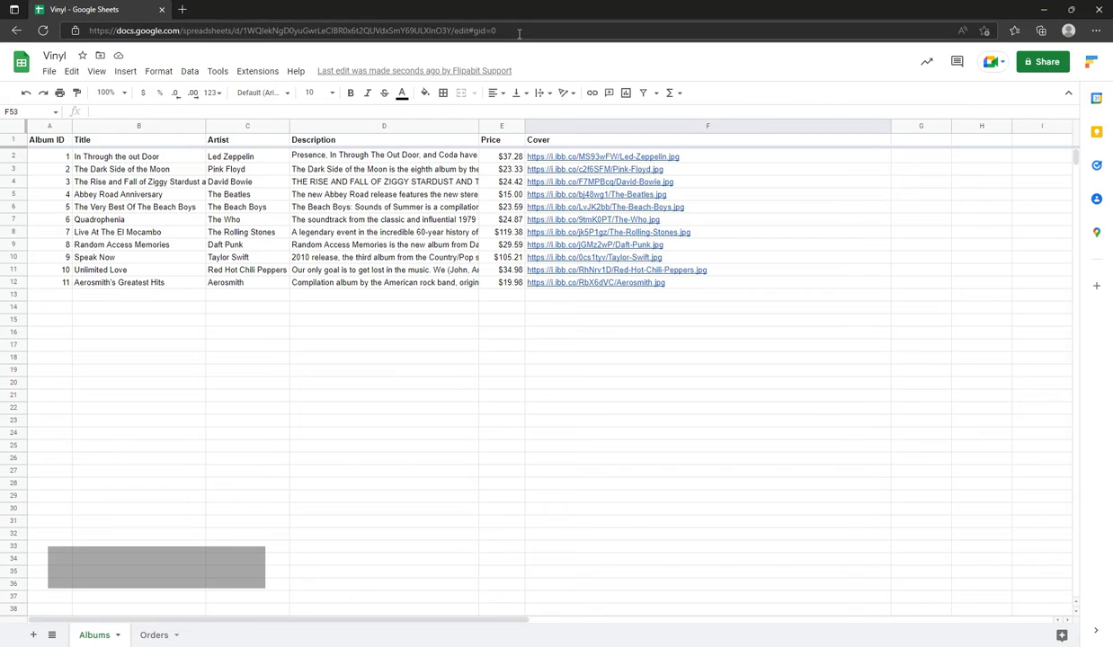
key("ctrl+c")
key("alt+Tab")
key("ctrl+v")
left_click(897, 254)
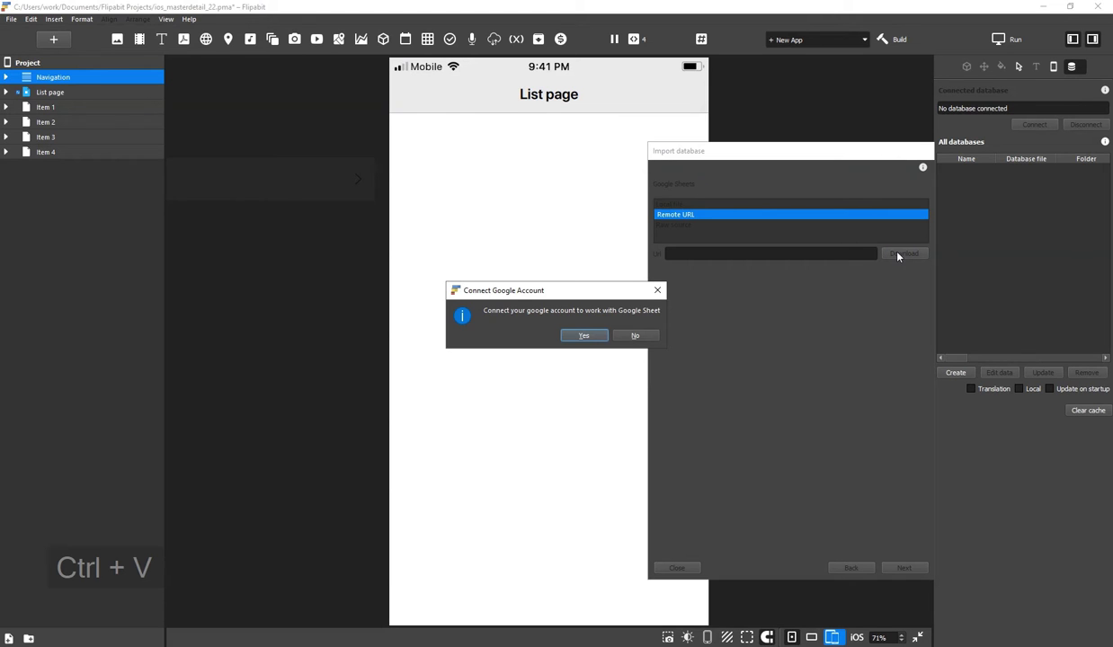
Agree to connect, sign in with the Google account, and allow flipabit.dev spreadsheet access
left_click(578, 337)
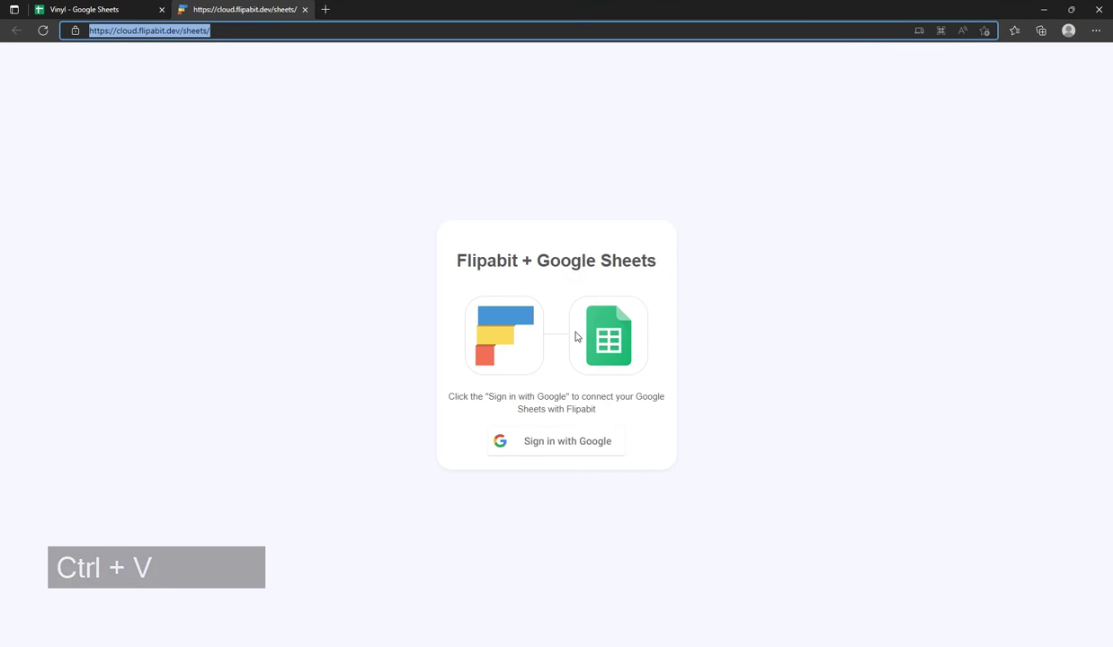
left_click(579, 442)
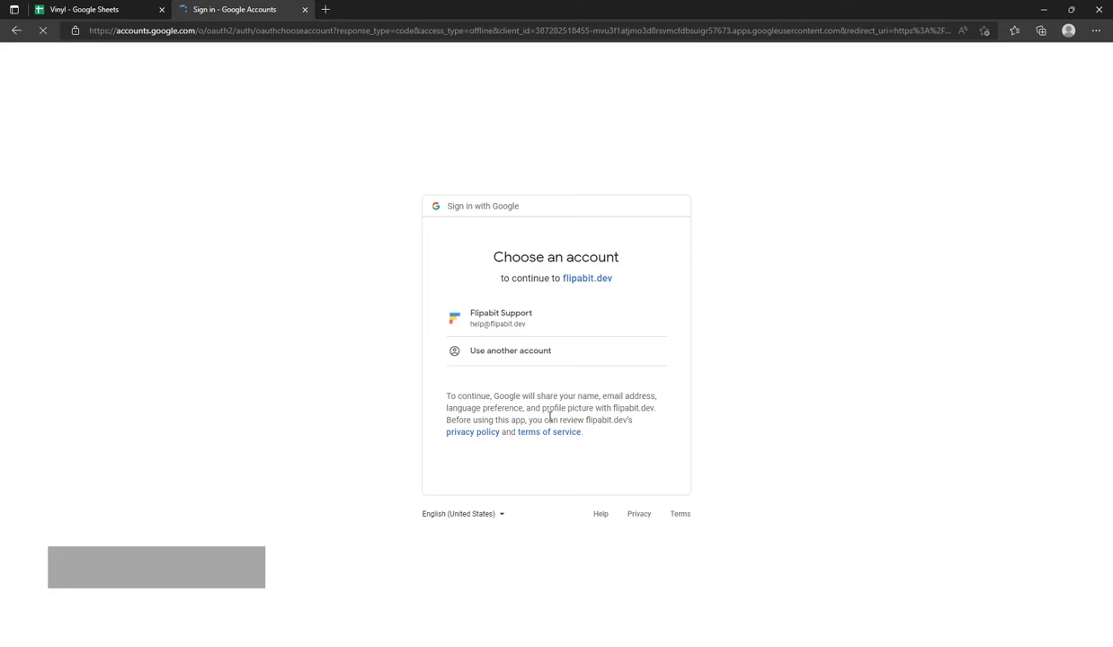
left_click(502, 315)
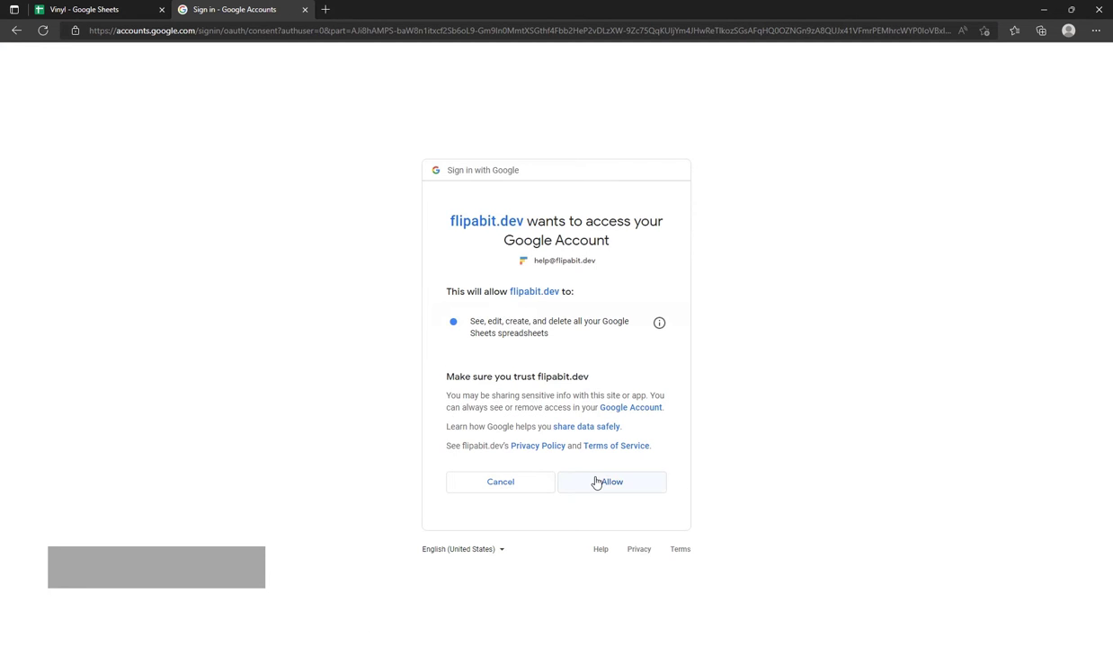
left_click(596, 482)
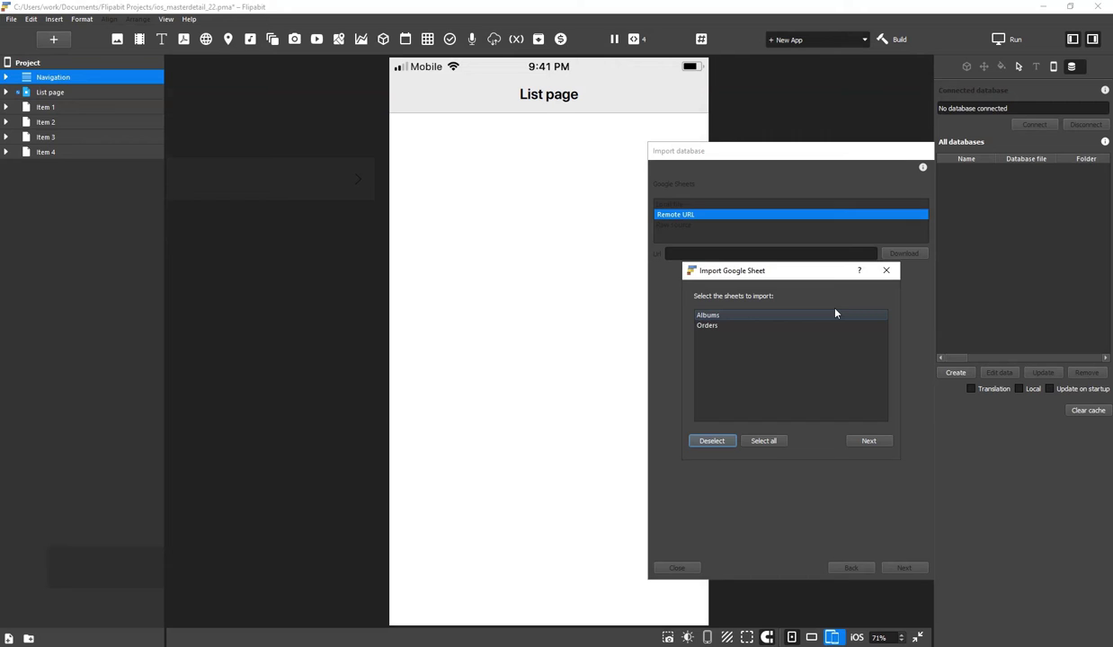
Import the Albums and Orders sheets with Album ID and Order ID as primary keys
left_click(763, 442)
left_click(869, 443)
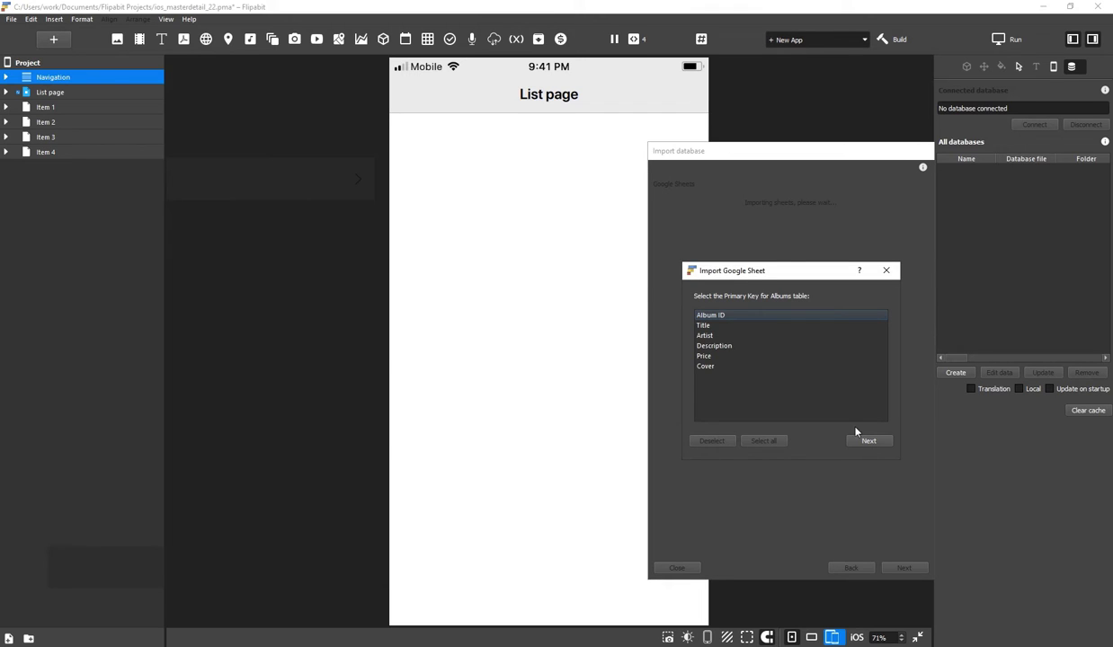
left_click(721, 315)
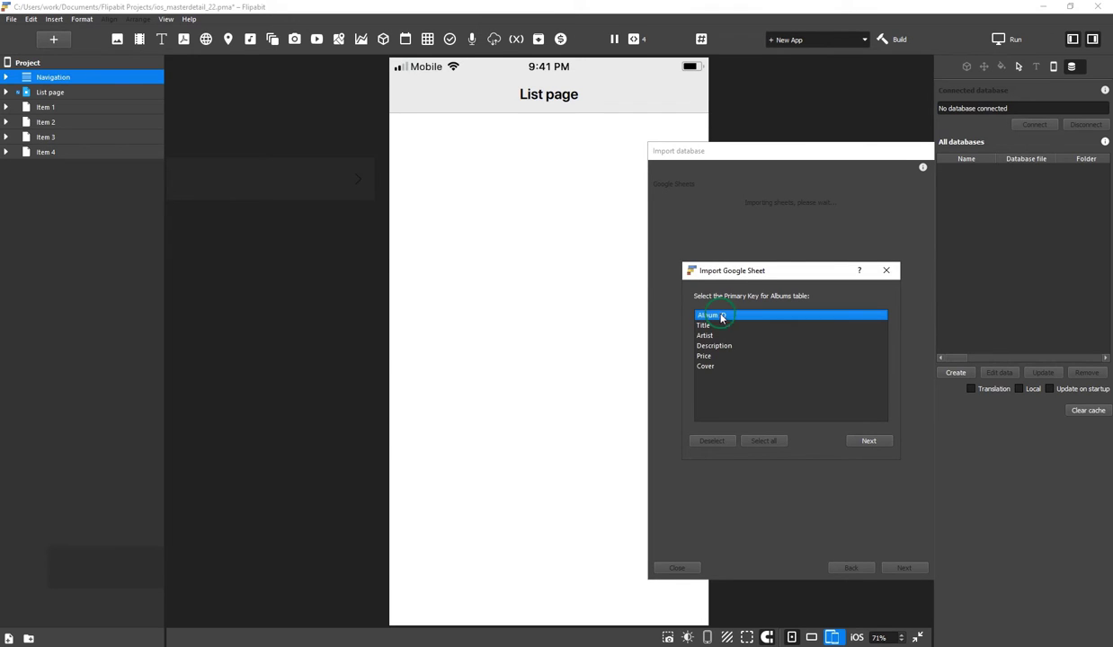
left_click(865, 440)
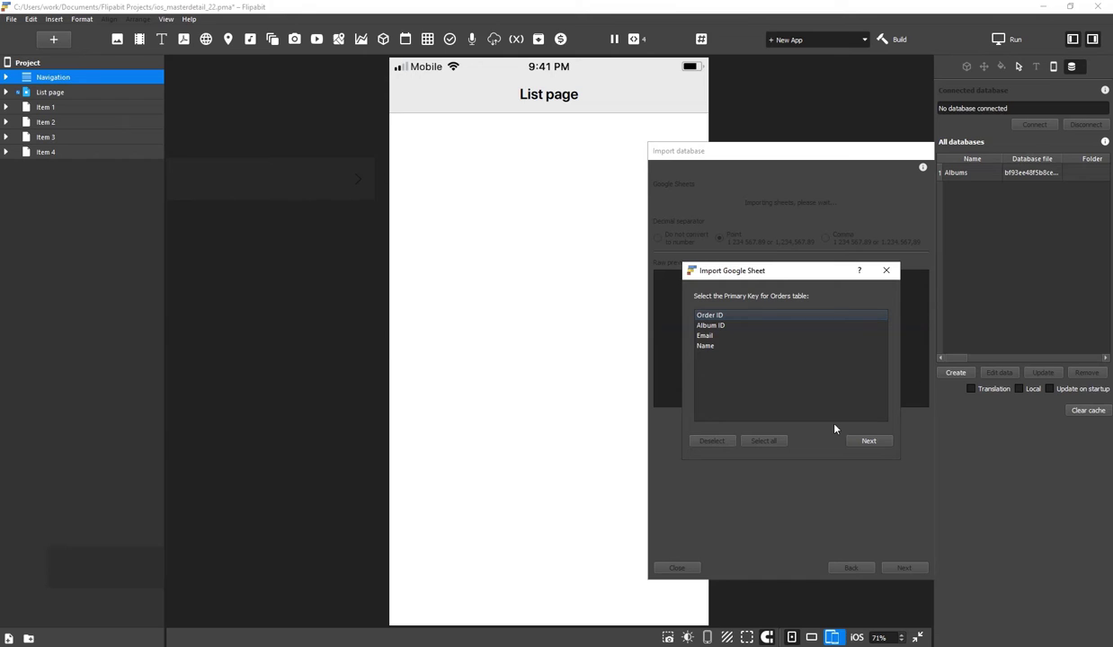
left_click(719, 316)
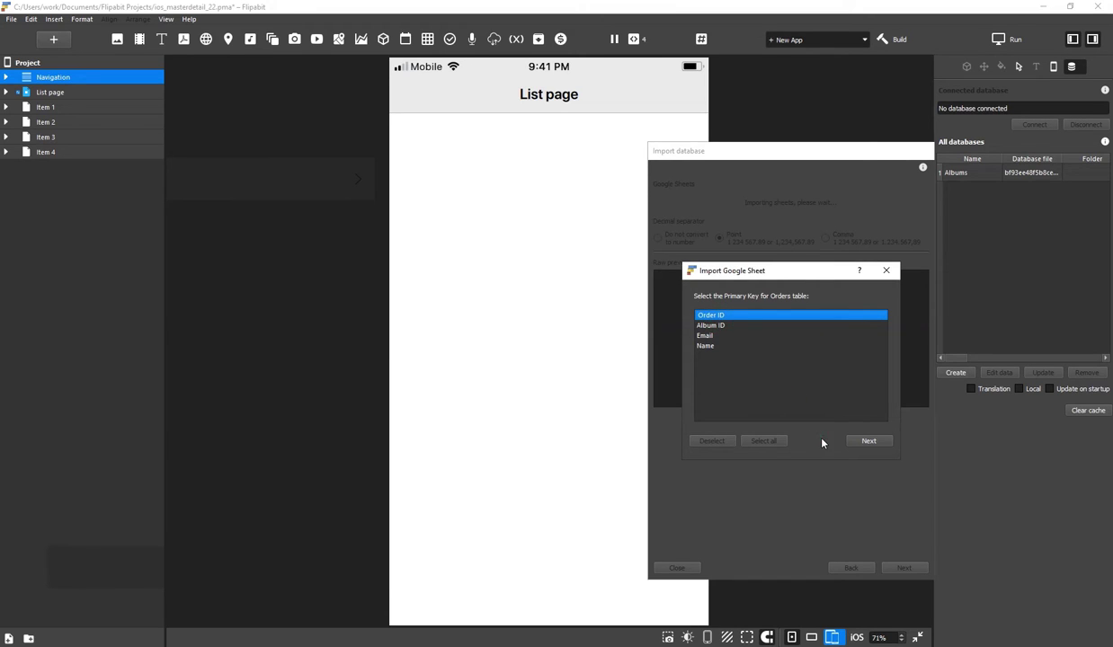
left_click(874, 442)
Open the Albums database's data to review it, closing without changes
left_click(944, 172)
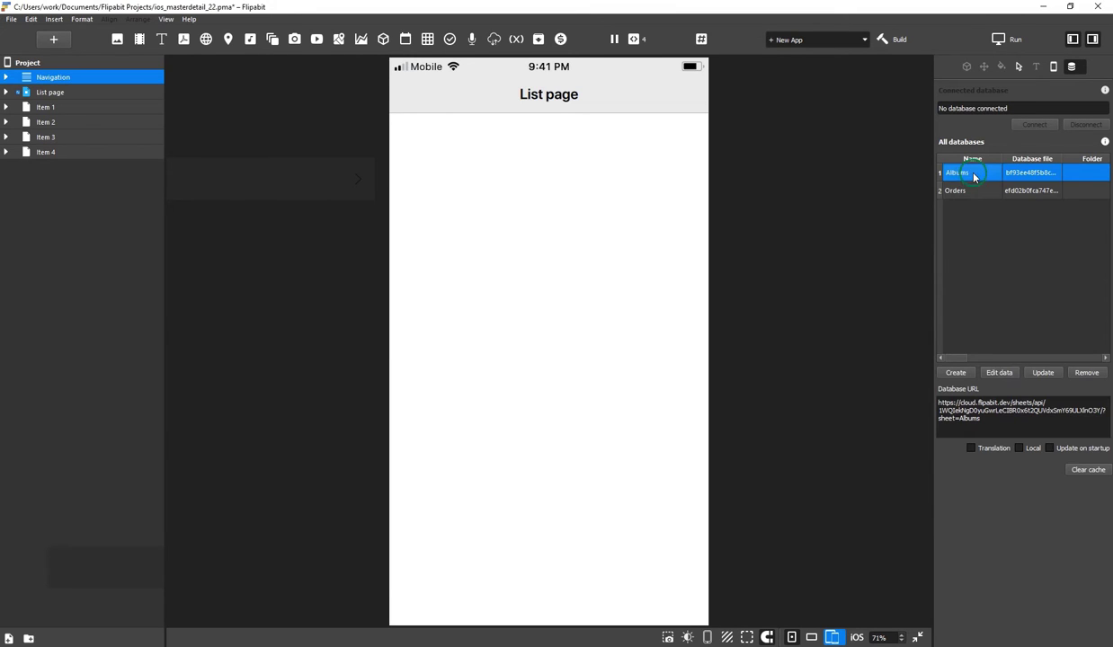
left_click(999, 373)
left_click(903, 587)
Delete the List page's Table connect, List view and Icon elements and rename the page Albums
left_click(7, 92)
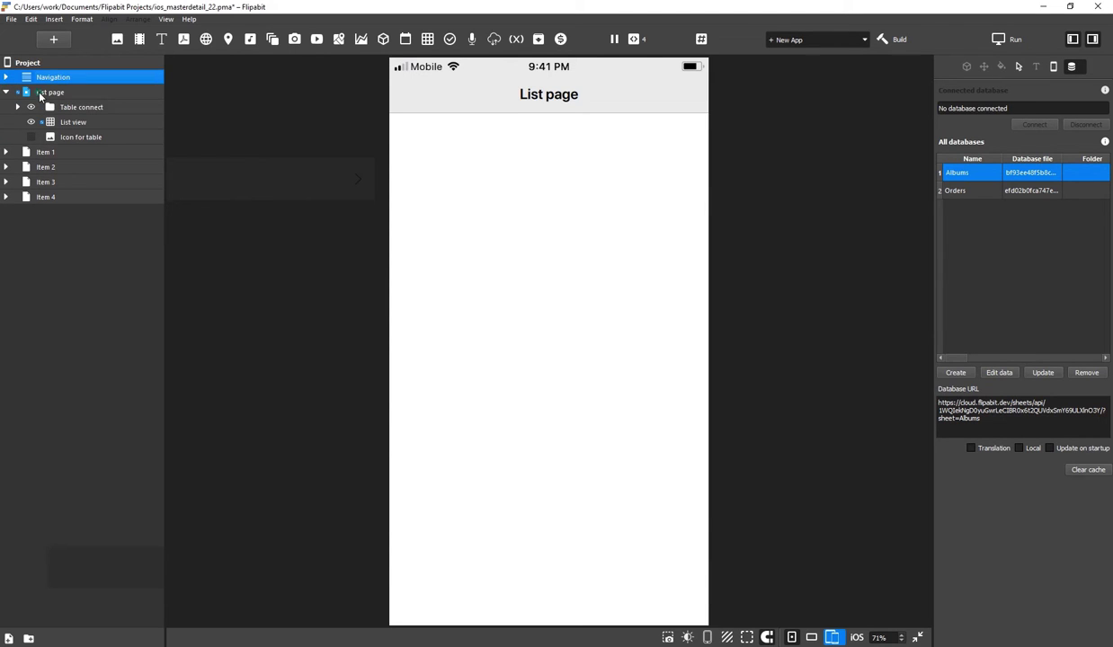
left_click(55, 107)
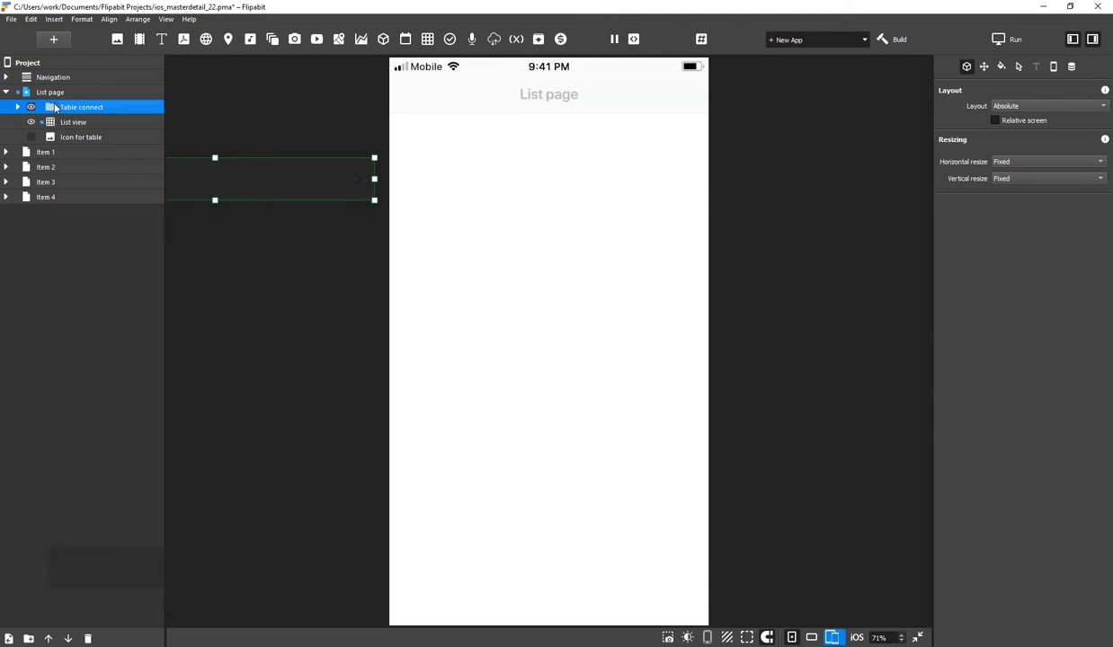
key("Delete")
key("Delete")
key("Delete")
left_click(51, 94)
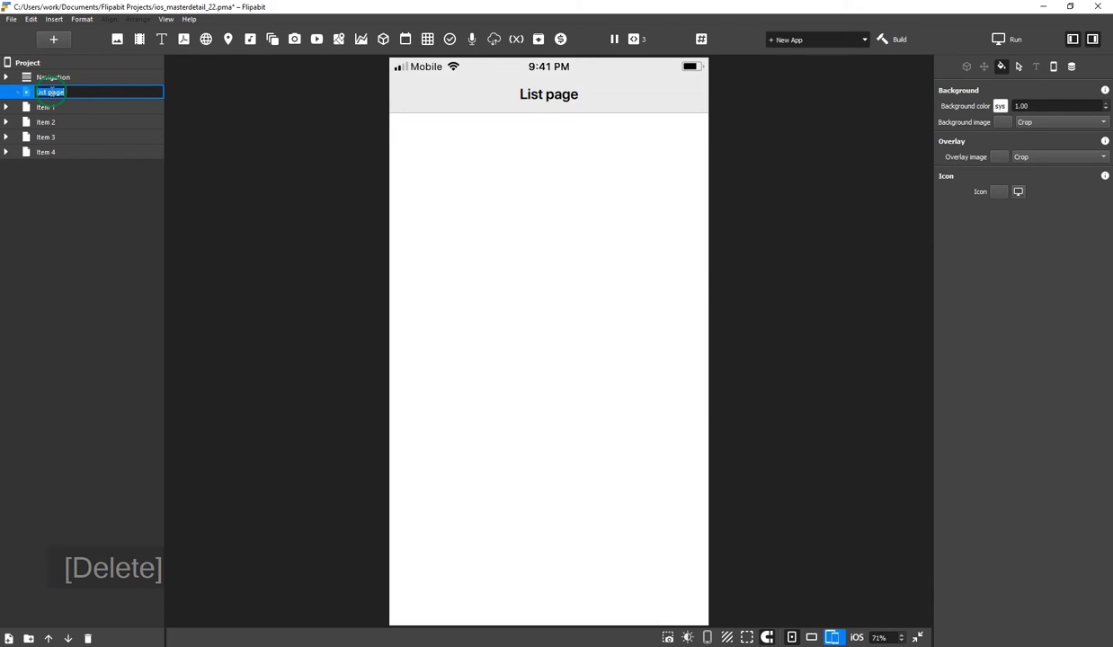
type("Albums")
key("Return")
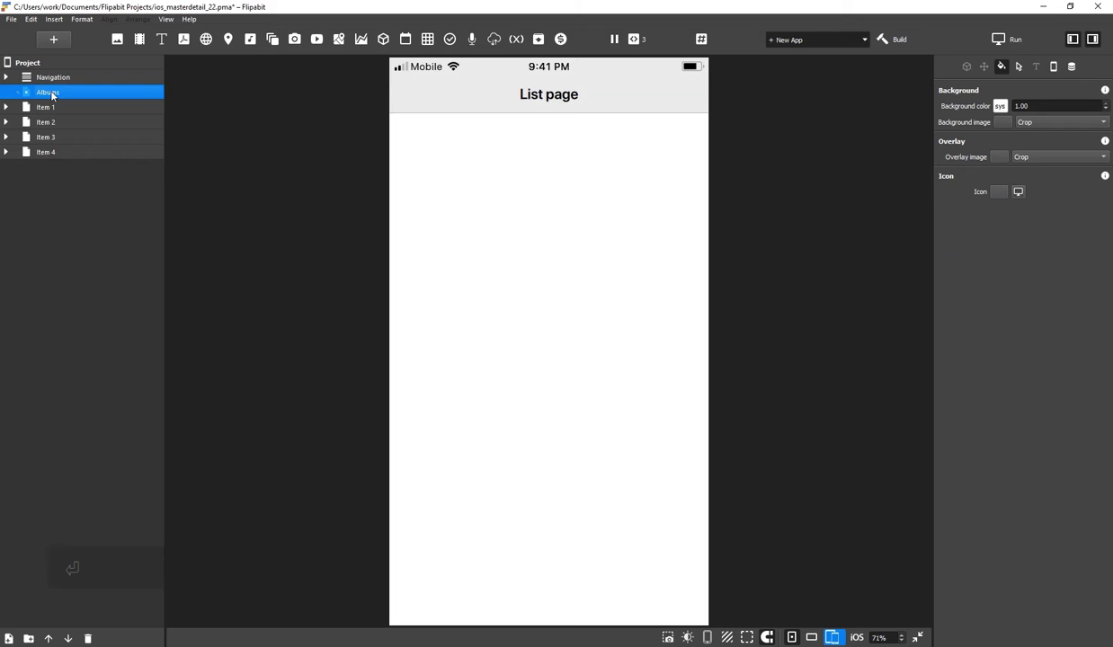
Add a Table 2 element to the Albums page and connect it to the Albums database
left_click(427, 38)
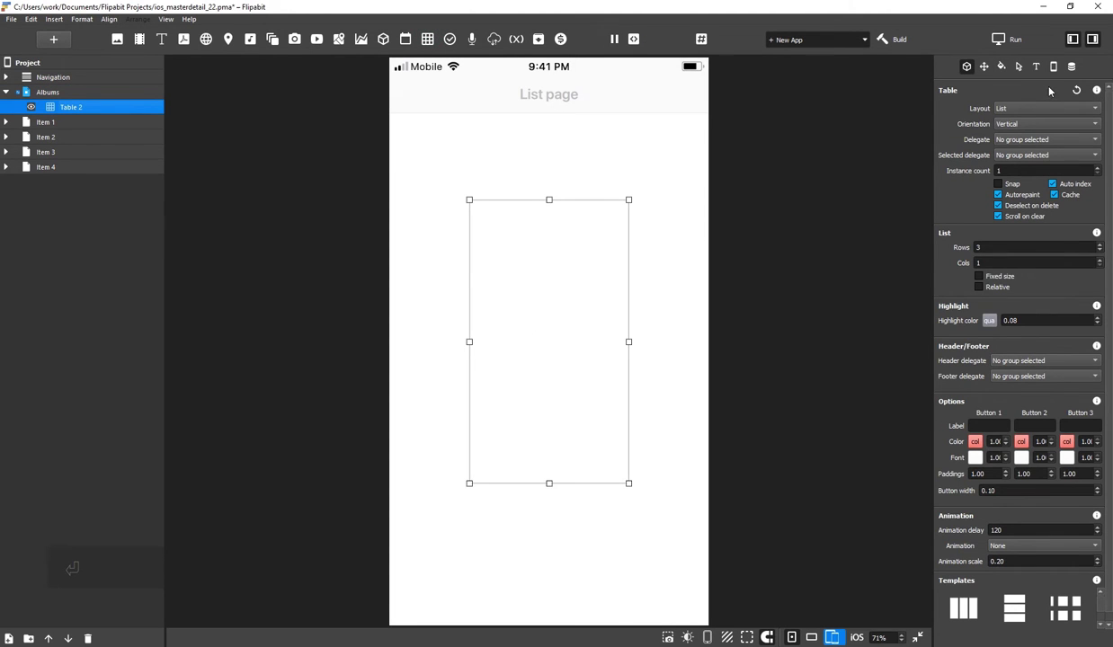
left_click(1072, 67)
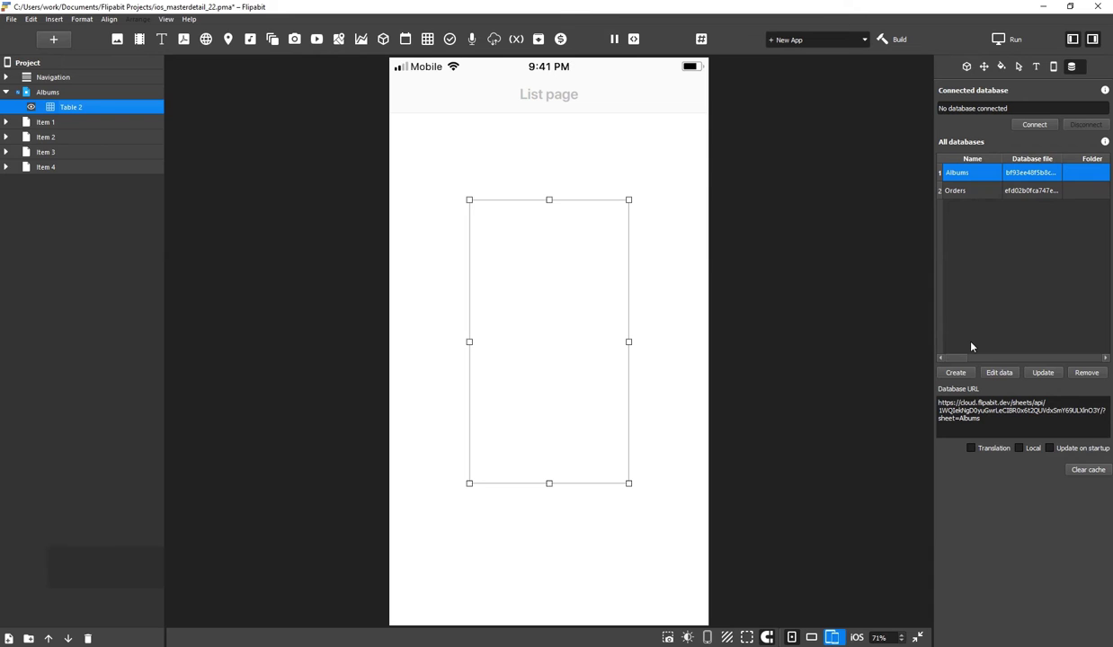
left_click(1036, 125)
left_click(541, 192)
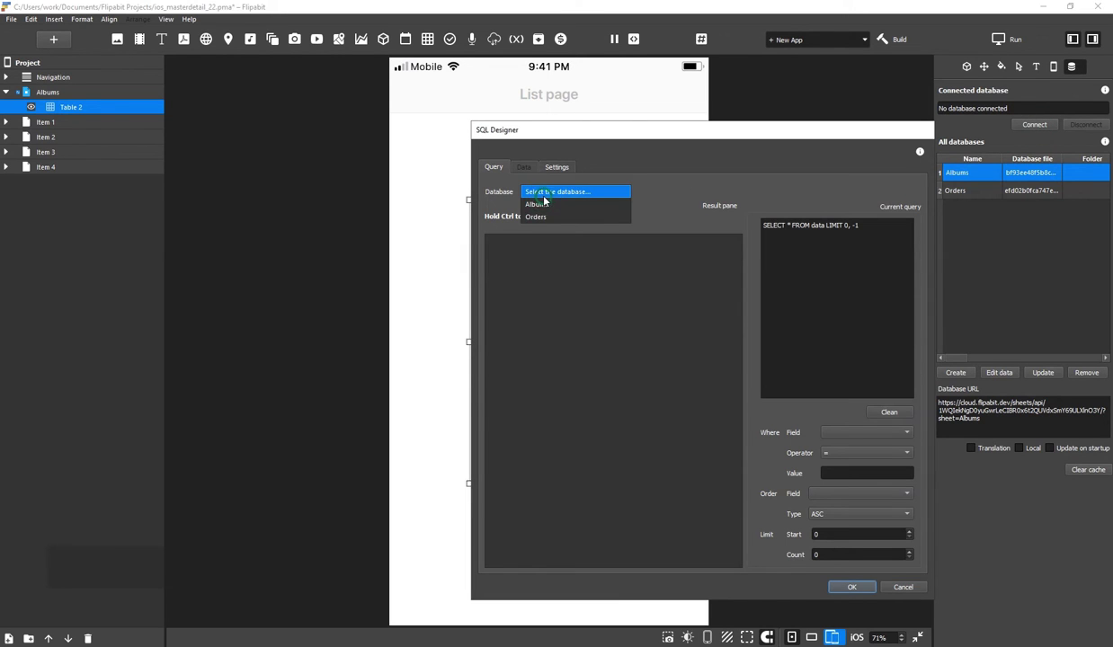
left_click(540, 204)
left_click(851, 590)
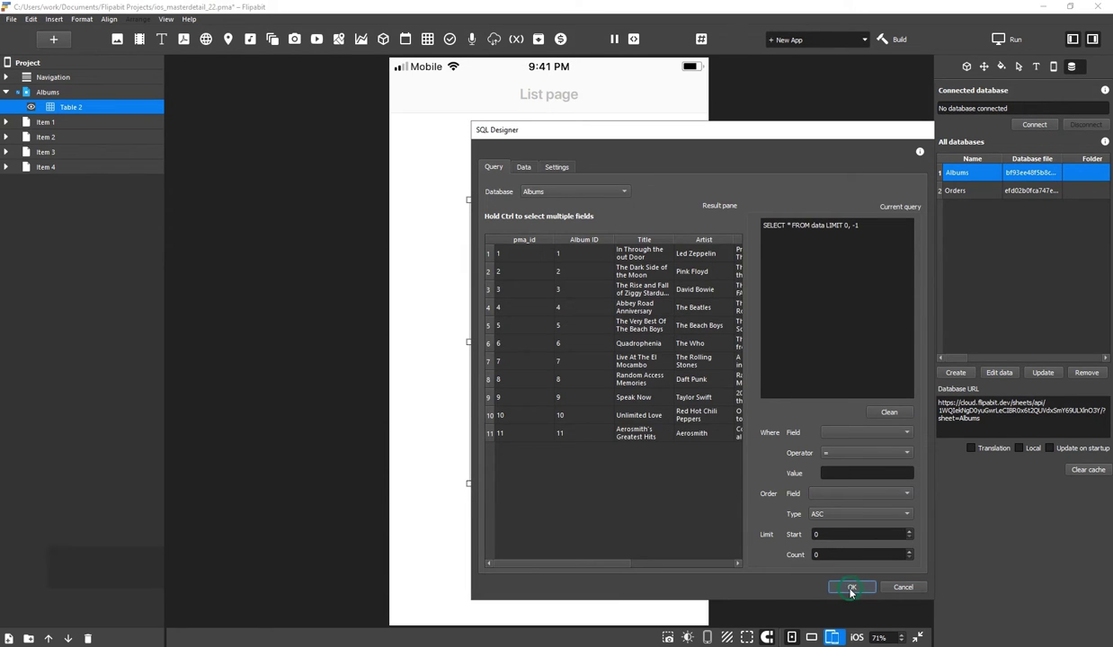
Switch the table to a 2-column Card layout showing the Cover and Title fields
left_click(966, 68)
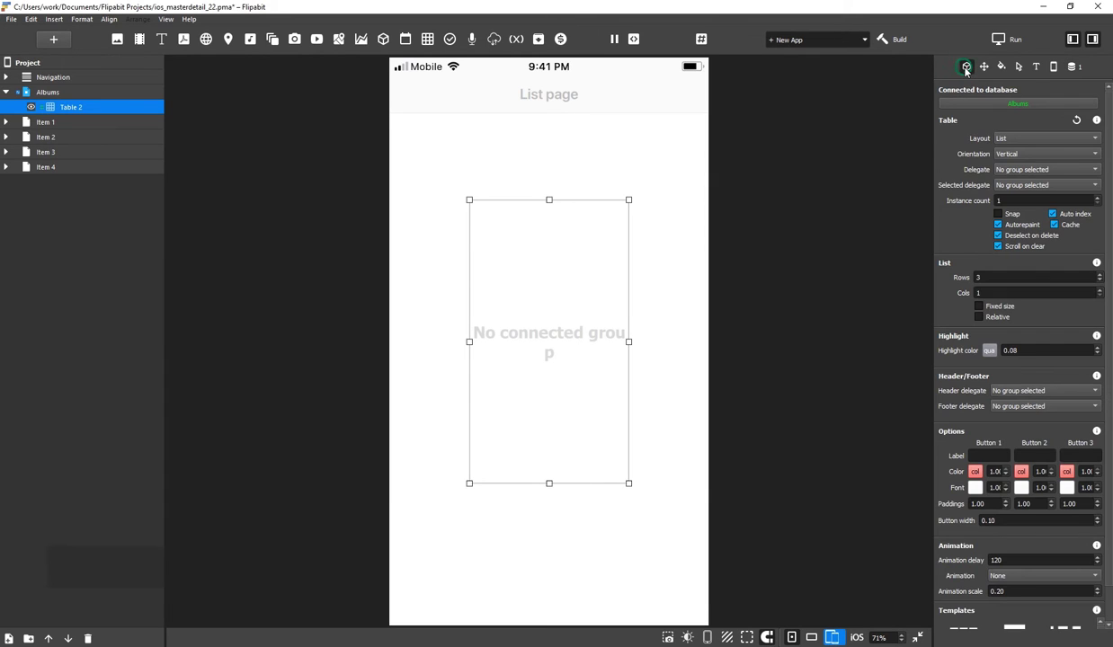
left_click(1007, 138)
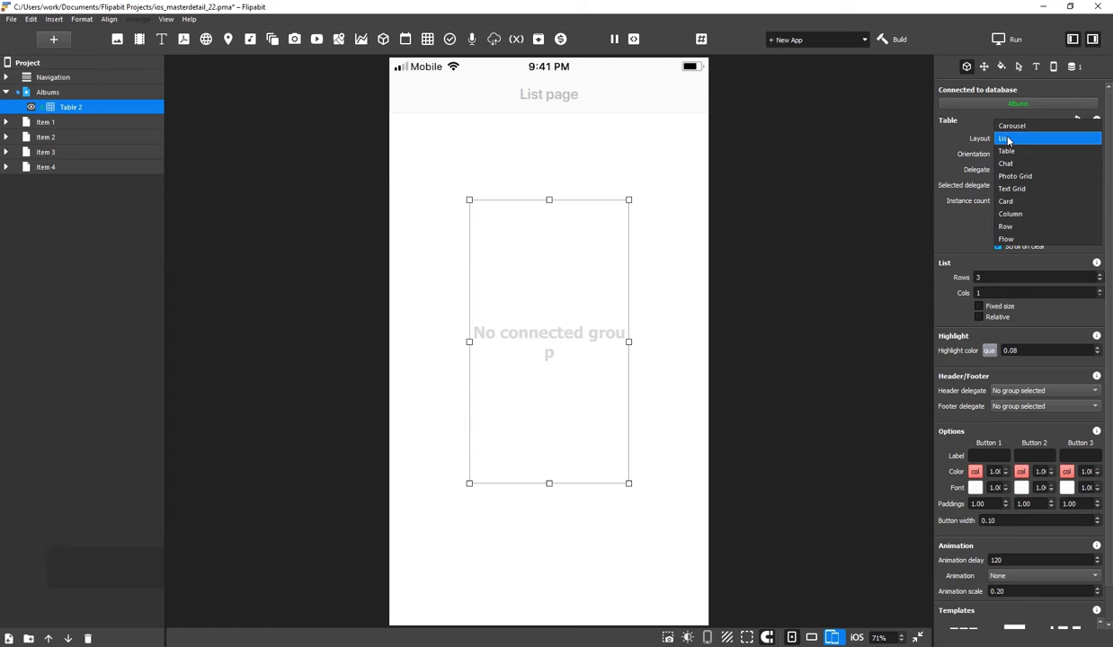
left_click(1010, 202)
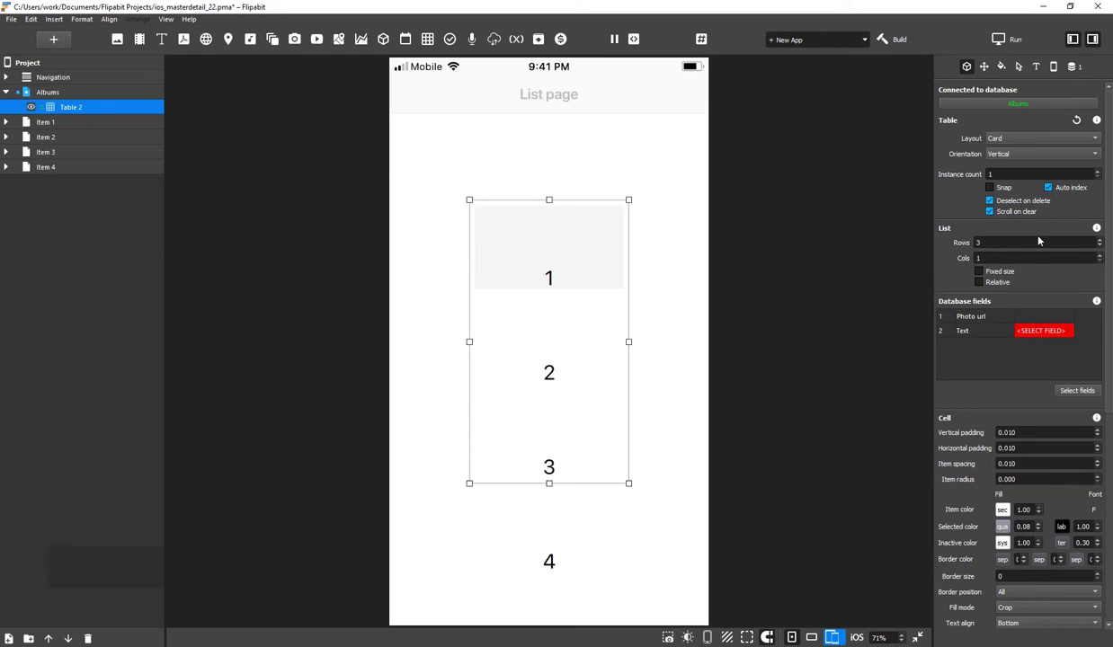
left_click(1003, 257)
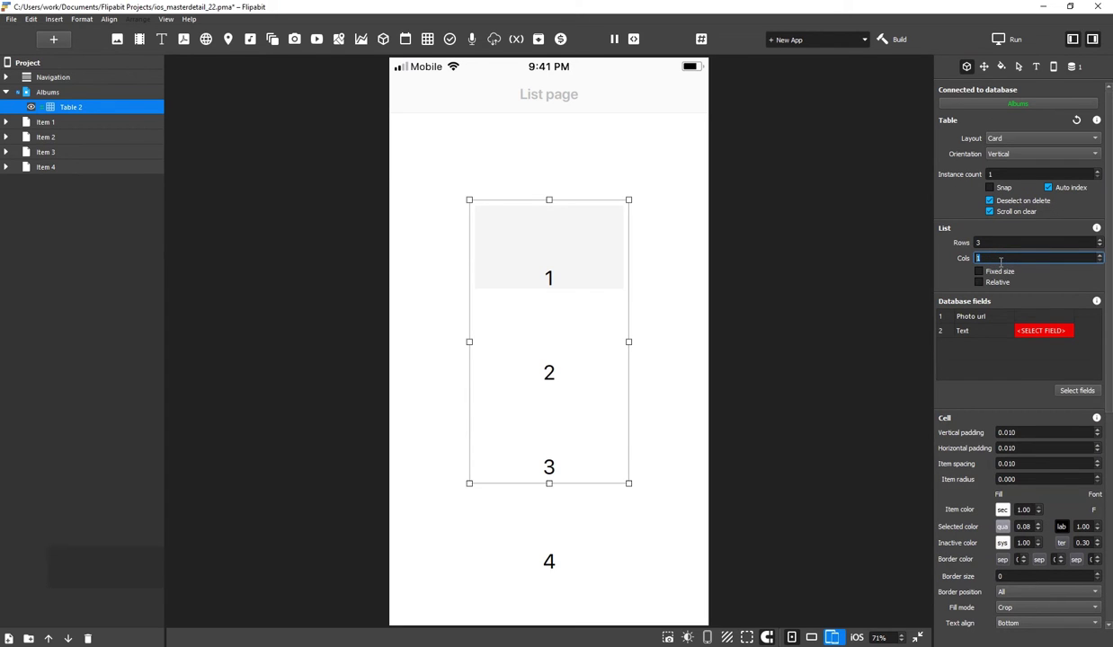
type("2")
left_click(1071, 393)
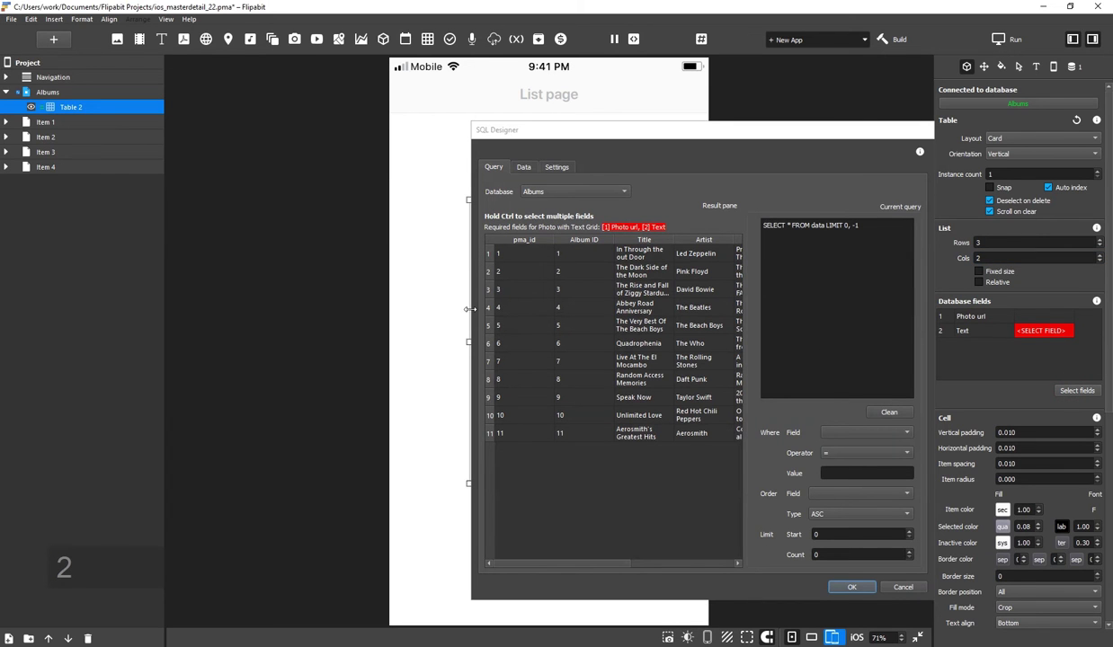
left_click_drag(468, 309, 238, 309)
left_click(651, 253)
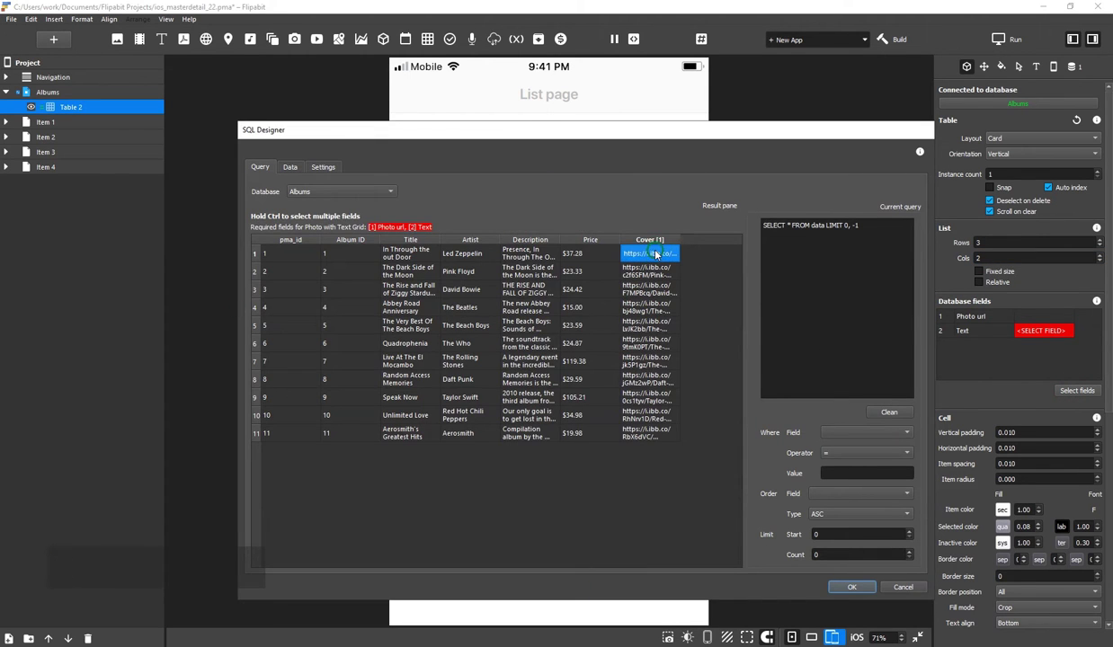
left_click(404, 254, "ctrl")
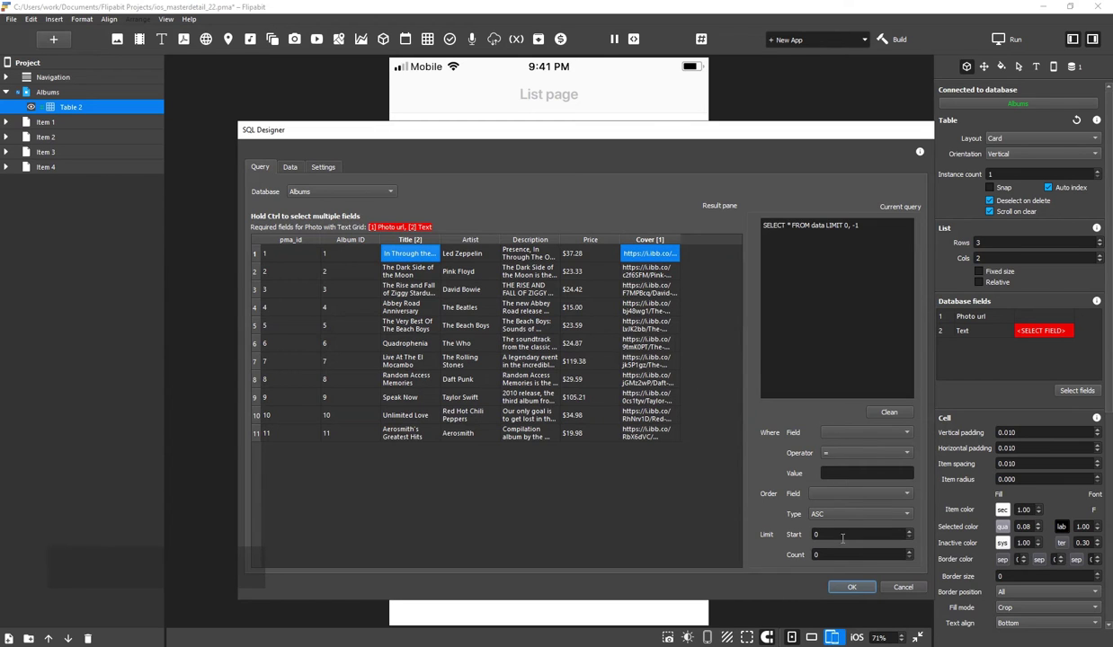
left_click(852, 587)
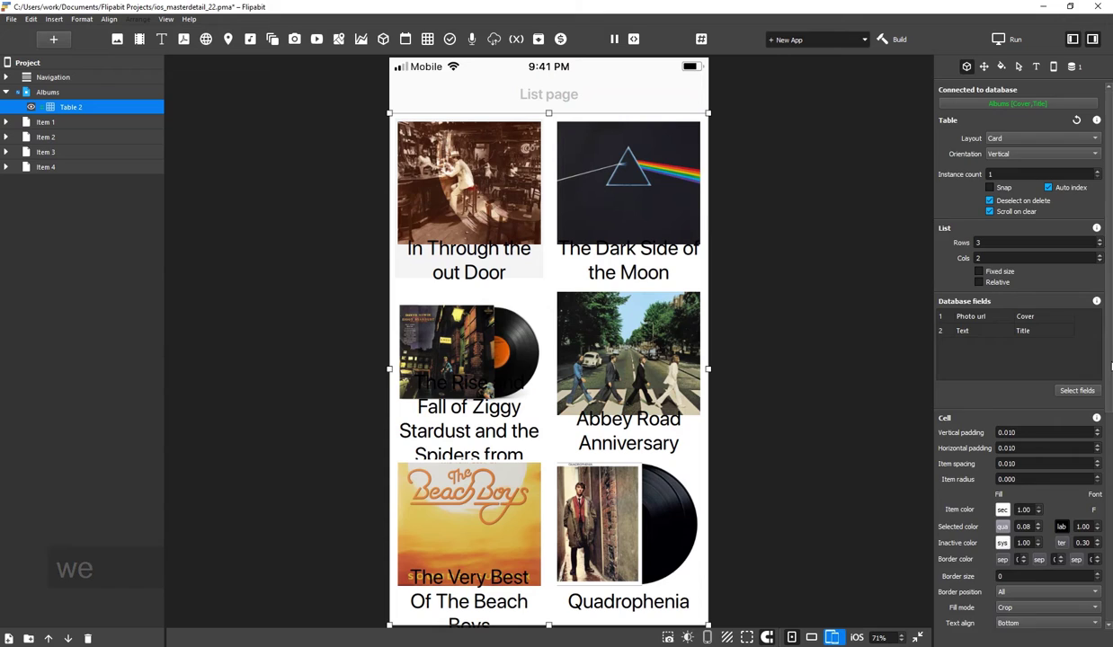
Raise the cells' text ratio, set the title font size to 29, and rename the table albums_table
scroll(1034, 405, "down", 5)
left_click(1049, 441)
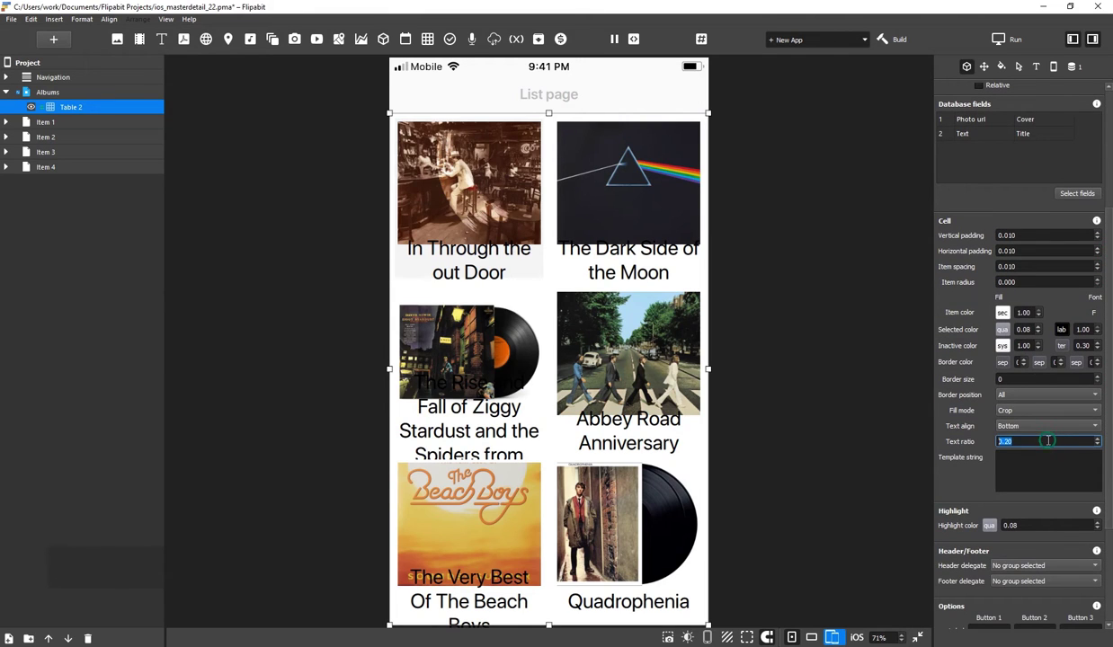
scroll(1048, 441, "up", 2)
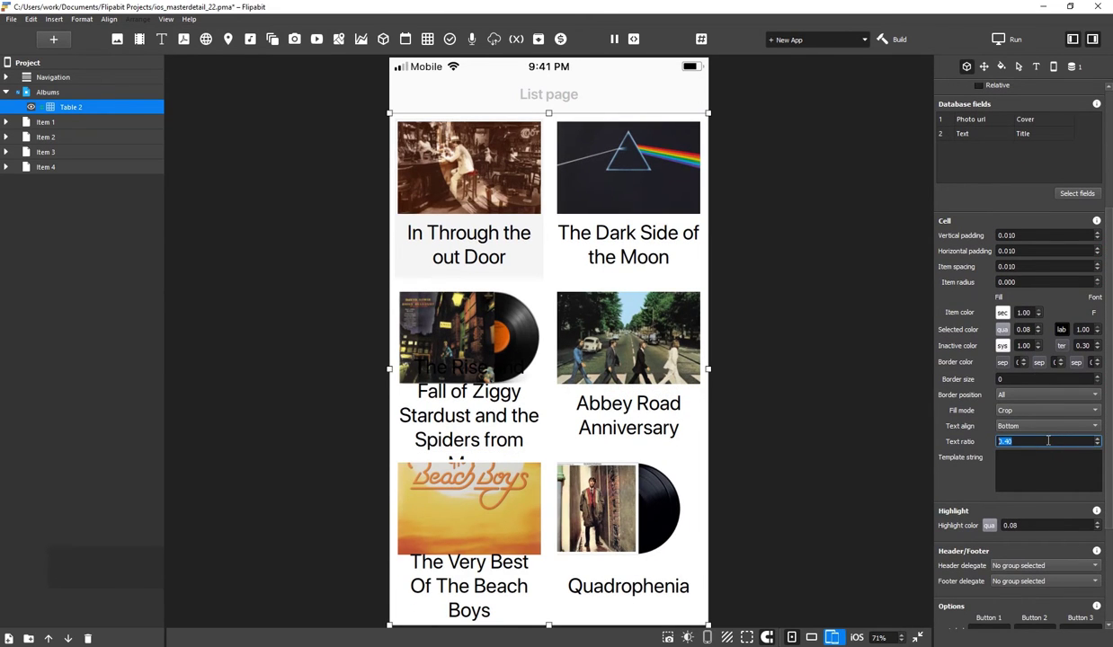
left_click(1036, 66)
left_click(1023, 136)
scroll(1023, 136, "down", 1)
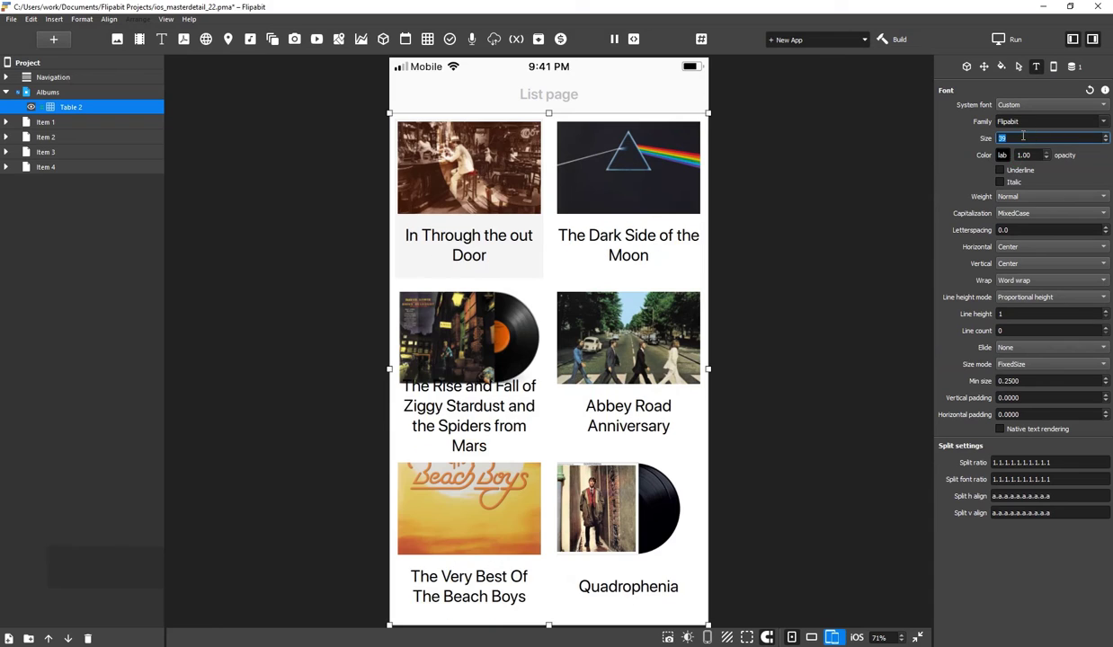
scroll(1023, 136, "down", 1)
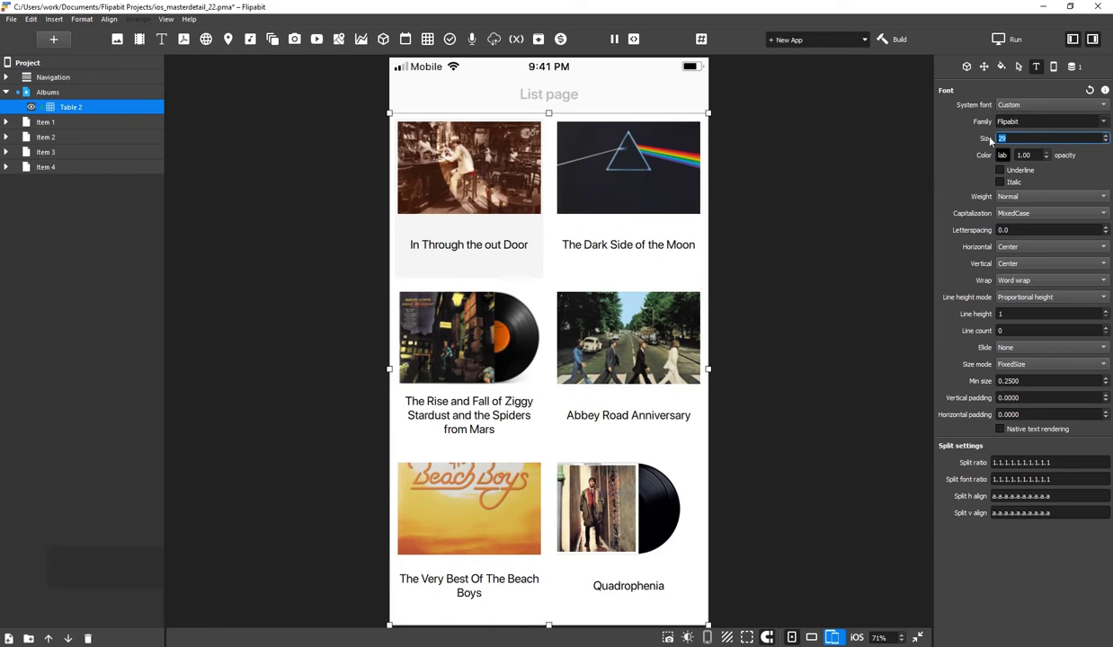
double_click(84, 107)
type("albums")
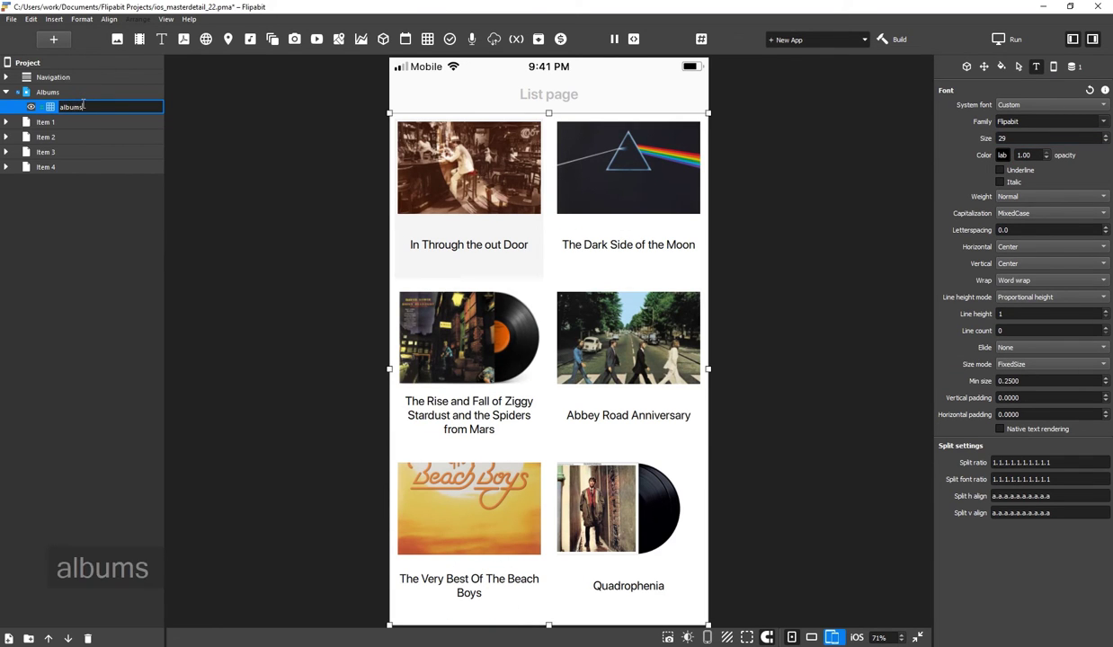
type("_table")
key("Return")
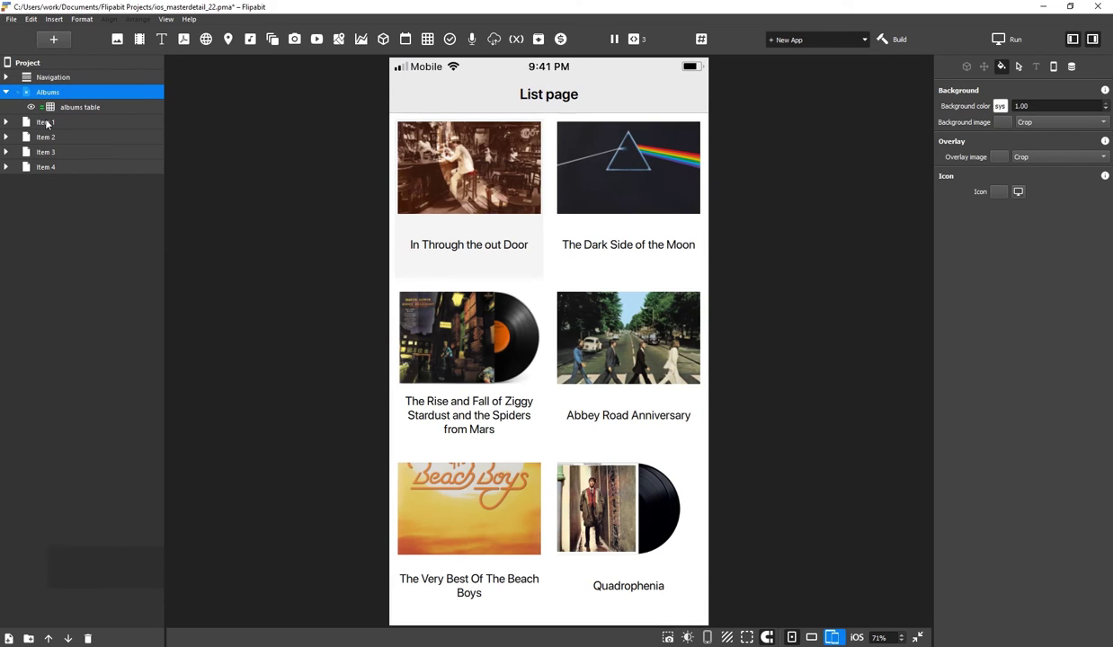
Rename the Item 1 page to Description and delete its placeholder text
left_click(48, 126)
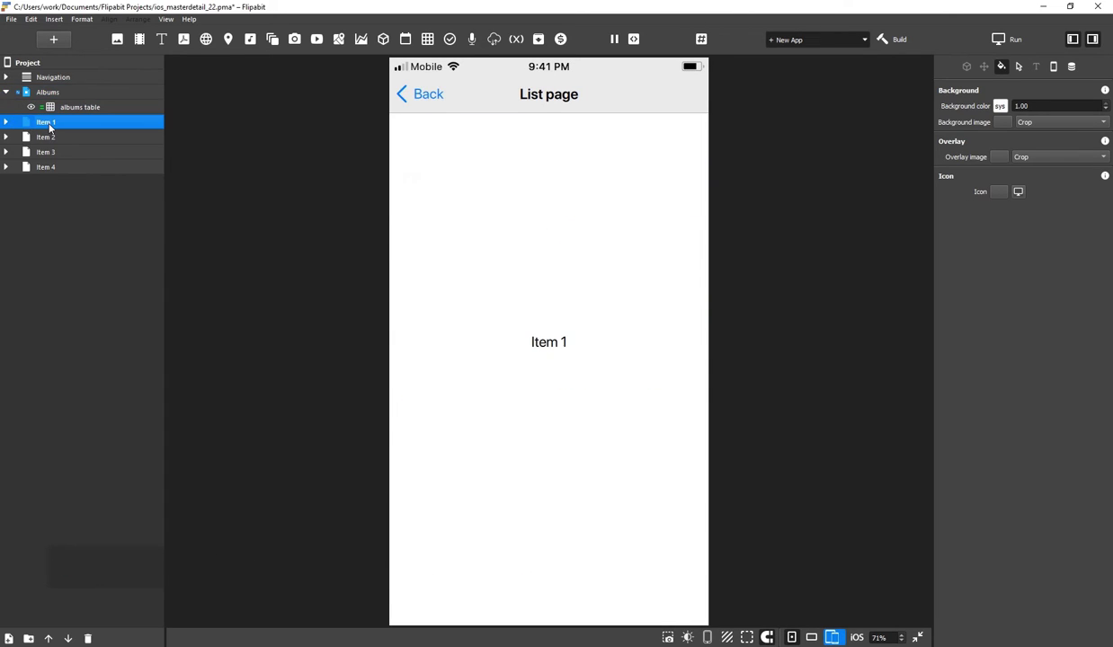
double_click(49, 126)
type("Description")
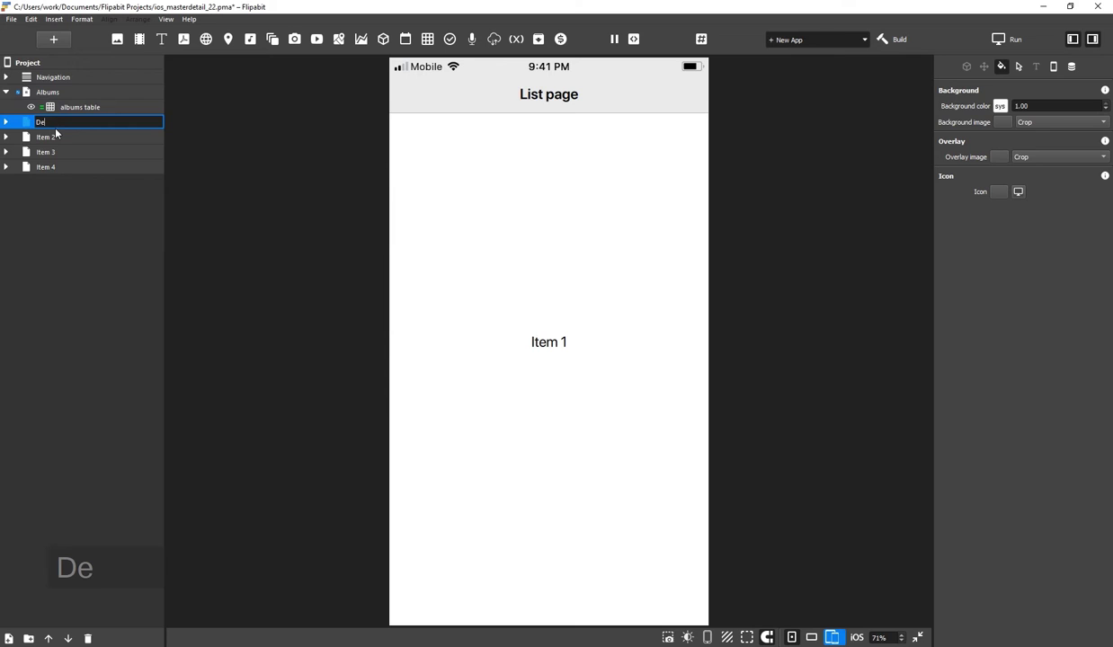
left_click(564, 346)
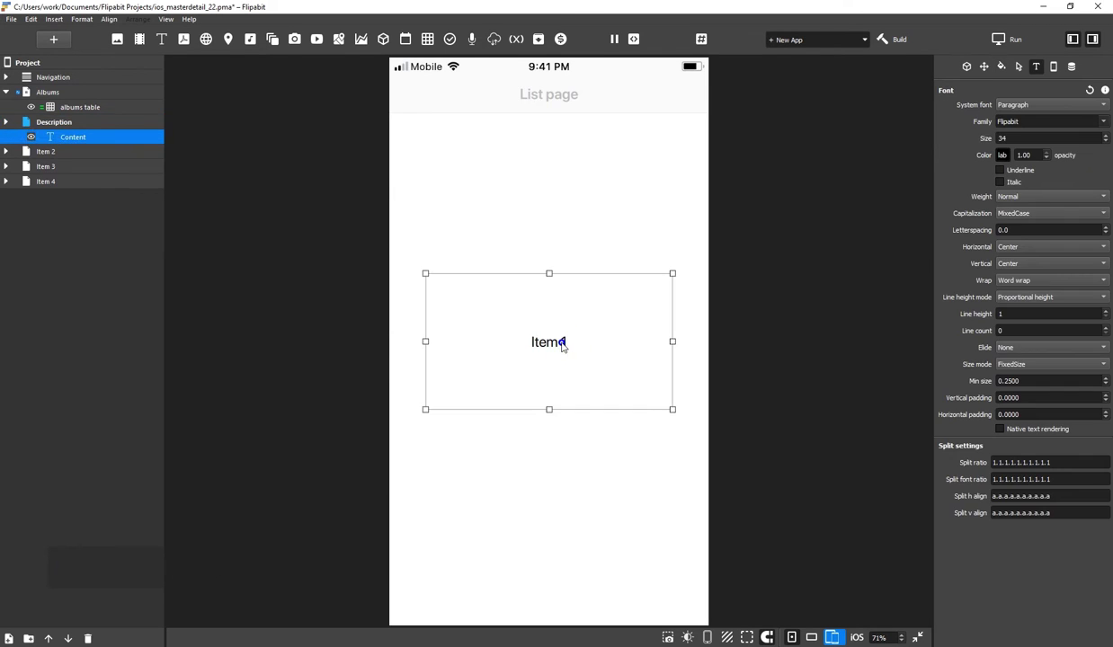
key("Delete")
Insert an image element bound to the Albums database's Cover column
left_click(118, 38)
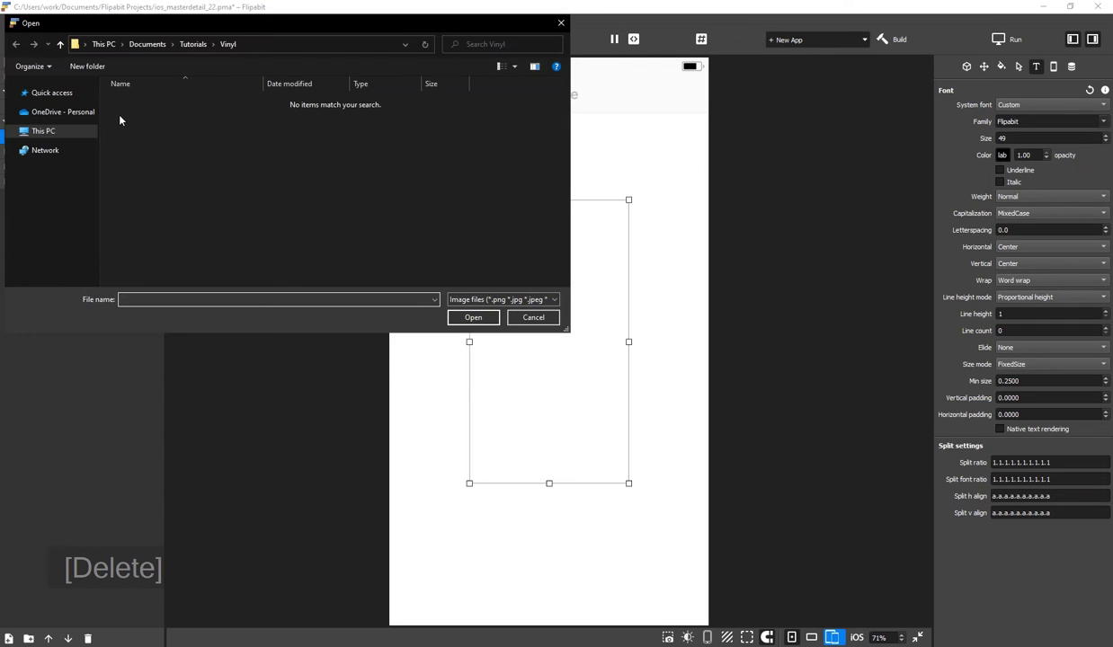
left_click(523, 317)
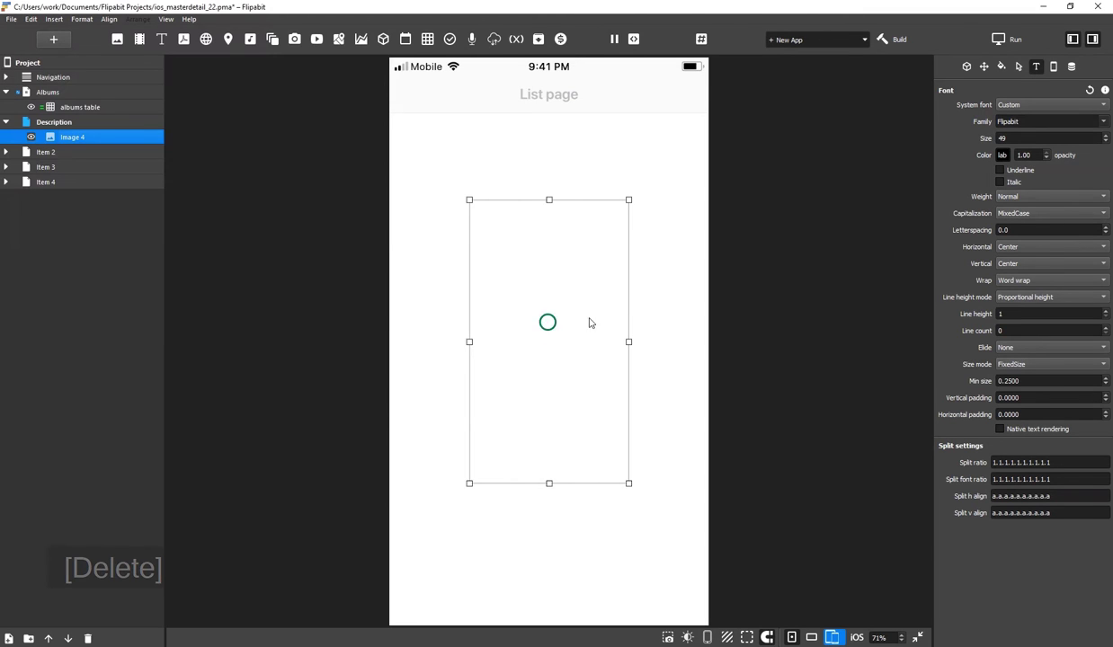
left_click(1071, 67)
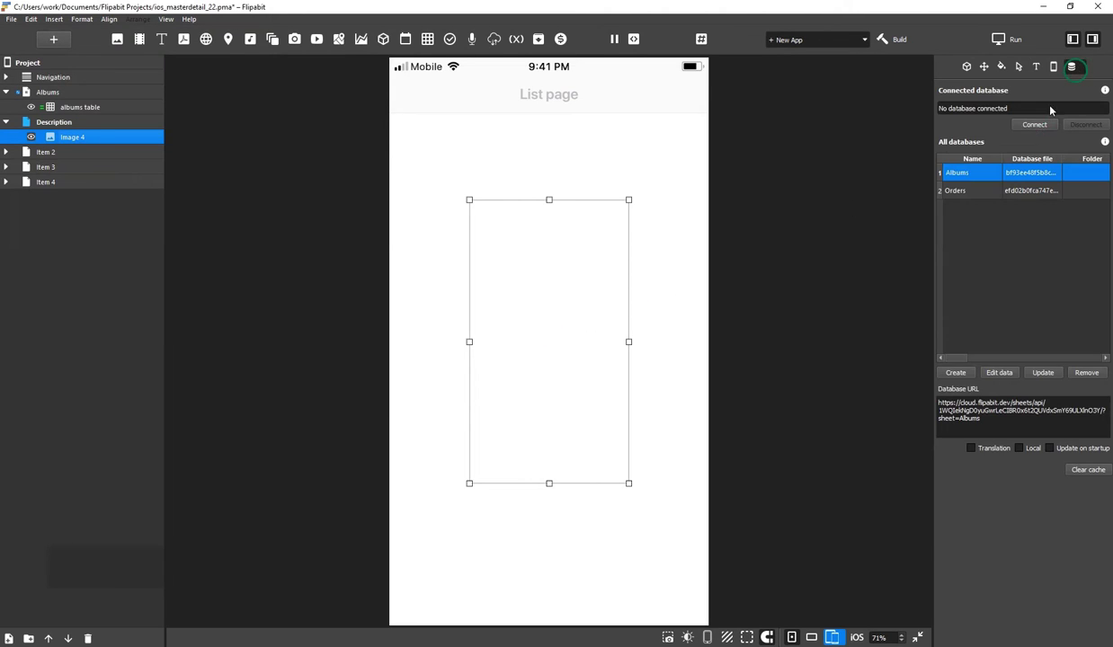
left_click(1033, 124)
left_click(366, 191)
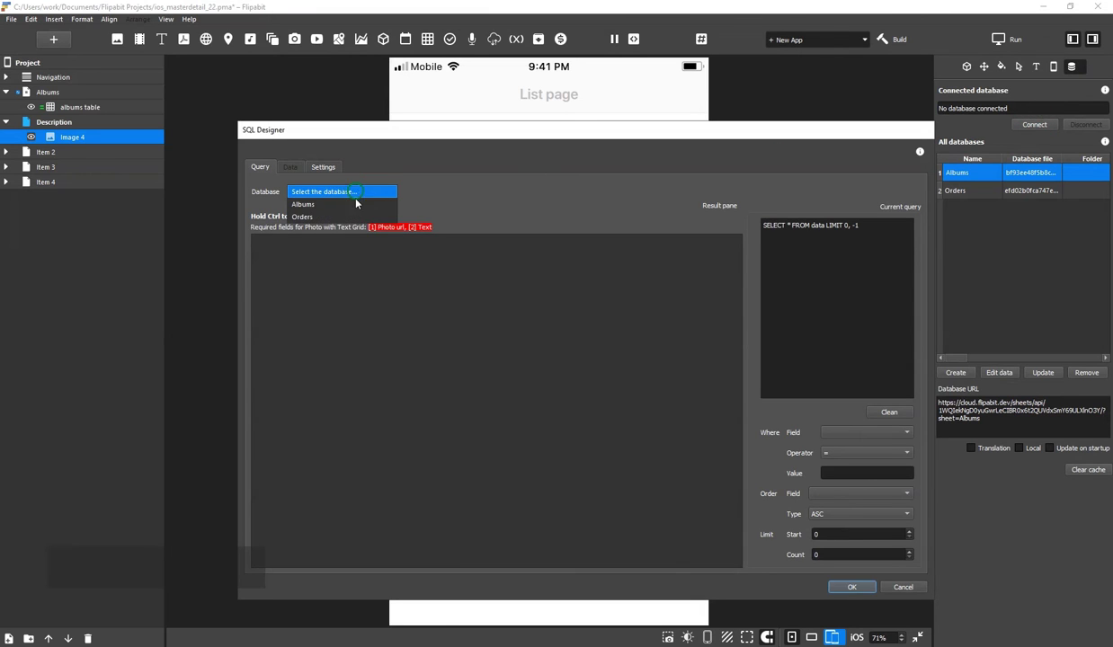
left_click(355, 204)
left_click(637, 251)
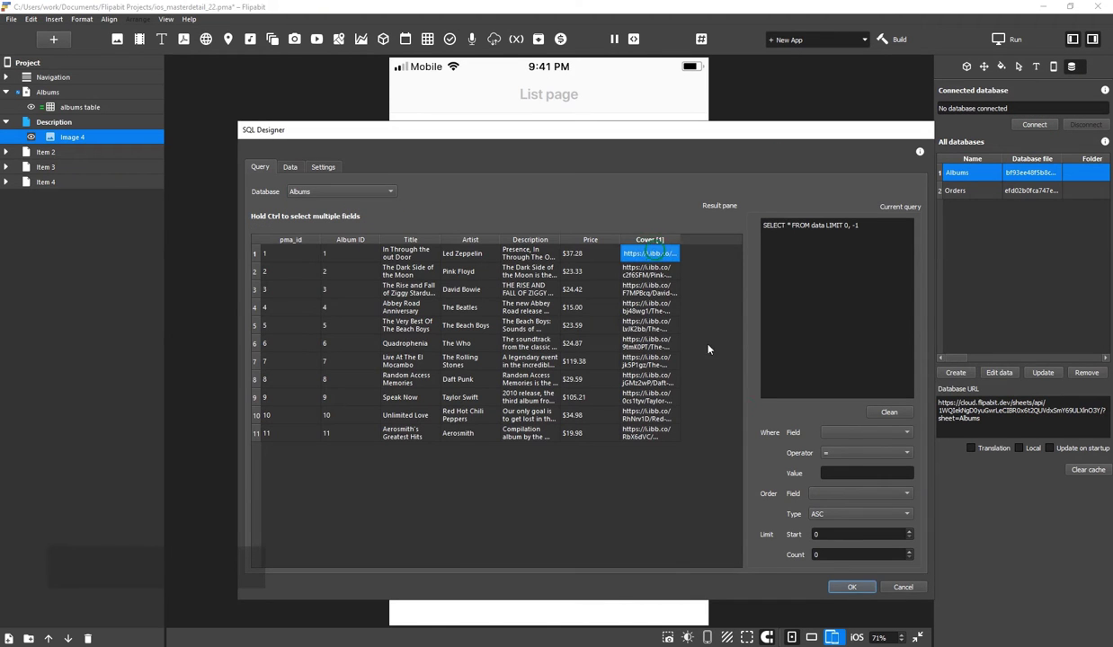
left_click(850, 587)
Stretch the image to full page width, shorten its height, and name it cover
key("w")
left_click_drag(547, 397, 548, 257)
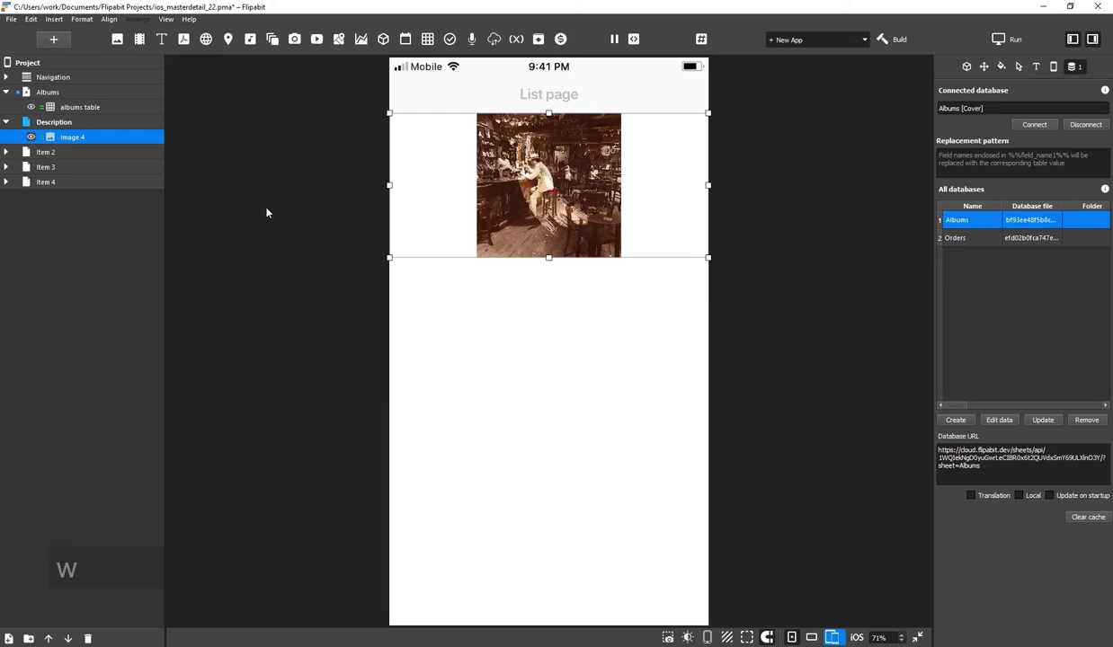
double_click(70, 137)
type("cover")
key("Return")
Add a full-width text element named title below the cover, bound to the Albums Title column
left_click(161, 39)
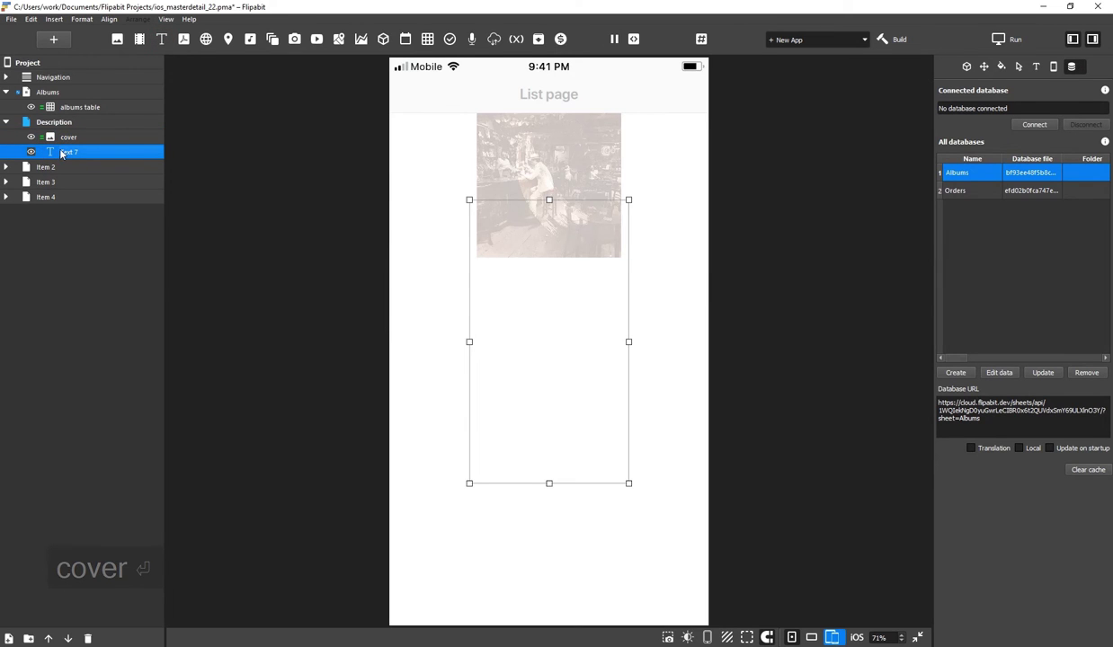
double_click(62, 153)
type("title")
key("Return")
left_click_drag(550, 199, 550, 258)
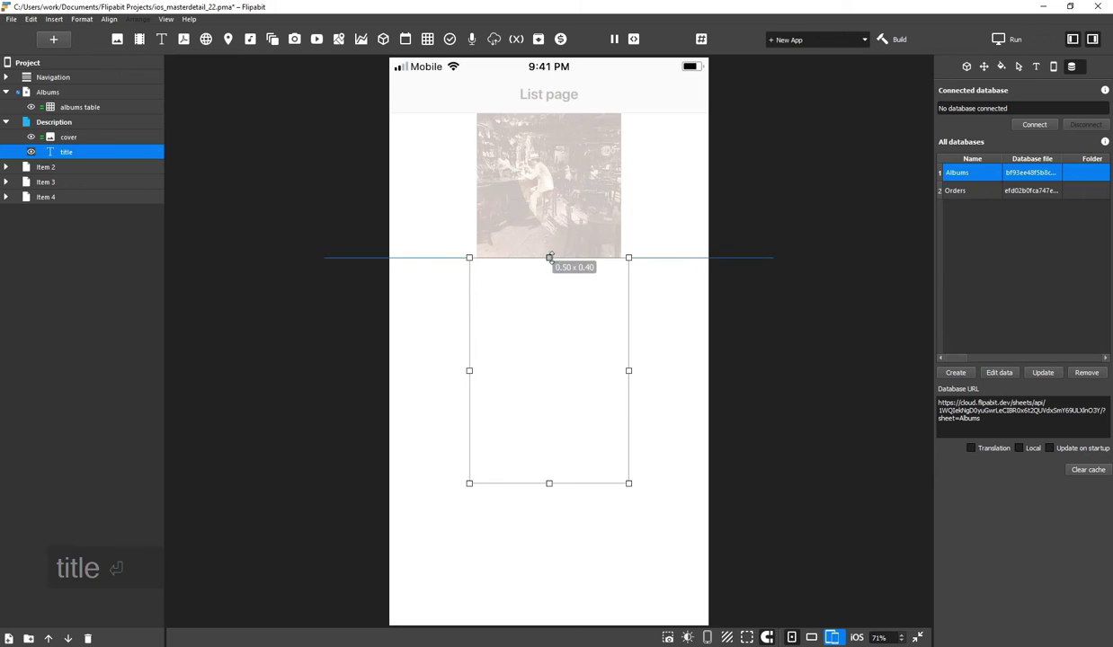
left_click_drag(550, 483, 537, 423)
key("w")
double_click(547, 298)
left_click(342, 192)
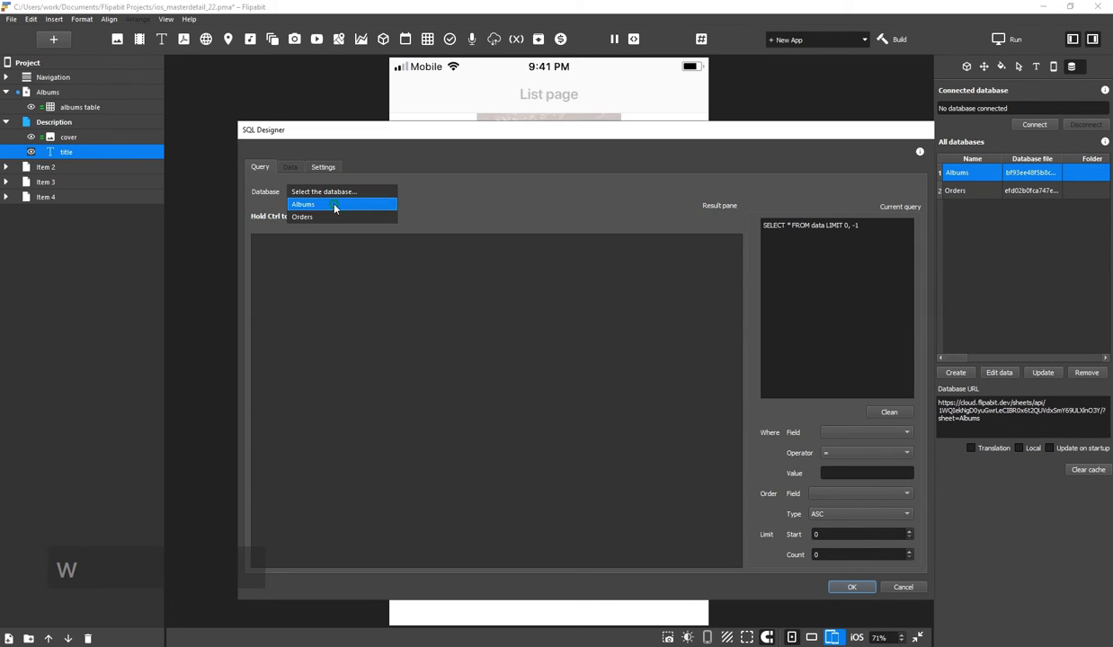
left_click(334, 205)
left_click(407, 254)
left_click(850, 588)
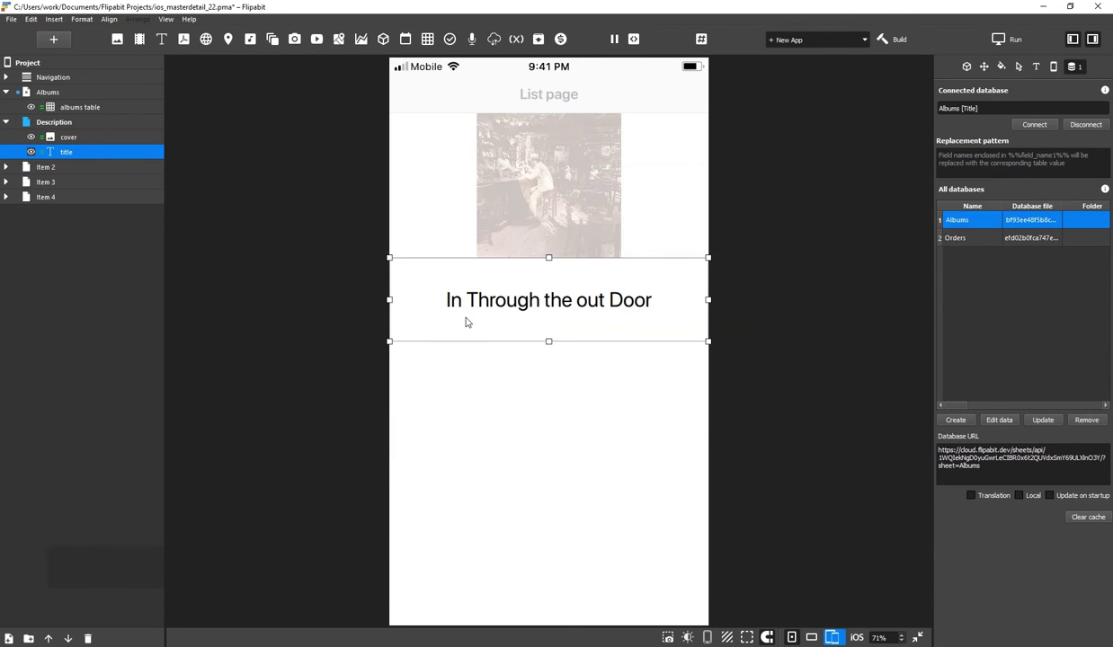
Duplicate it as an artist text below the title, bound to the Artist field
key("ctrl+d")
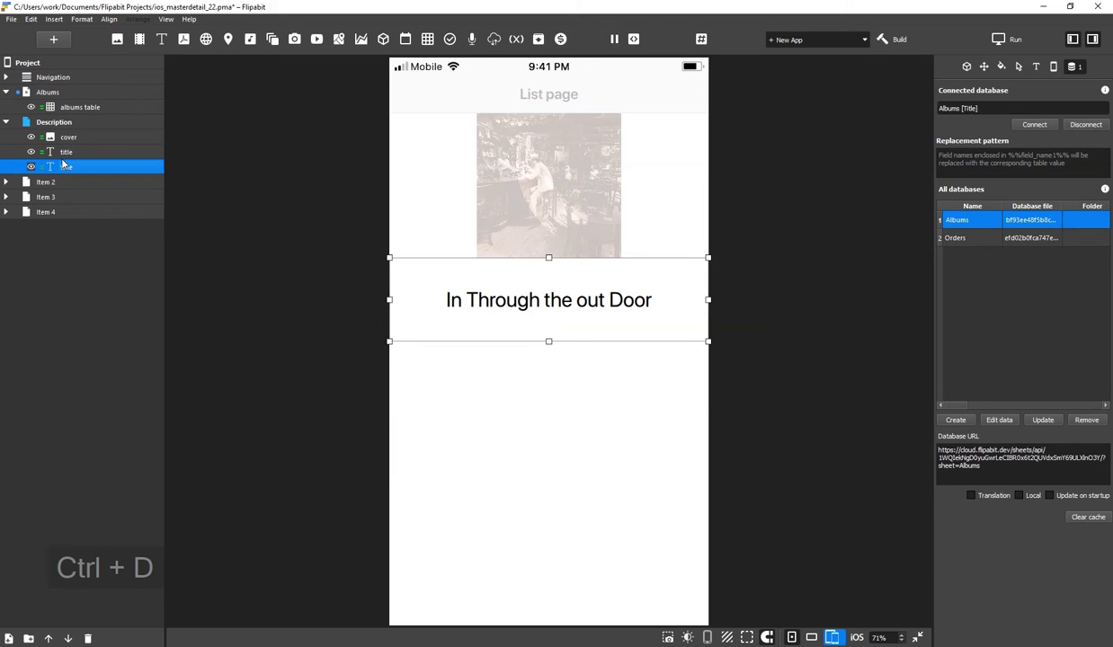
double_click(68, 167)
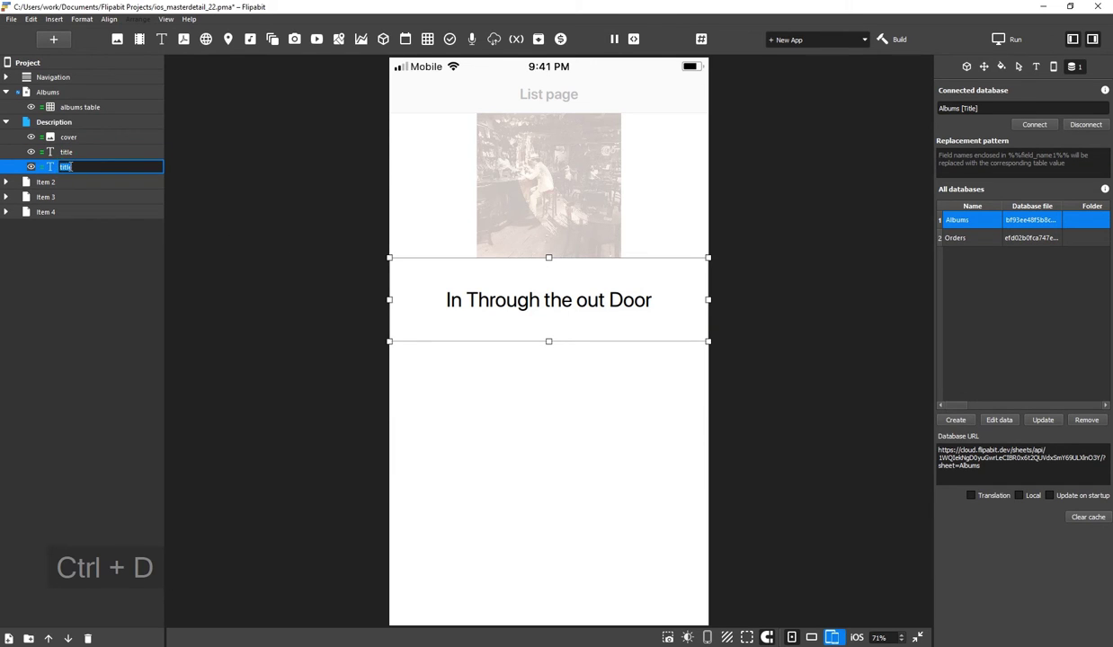
type("artist")
key("Return")
left_click_drag(582, 299, 567, 369)
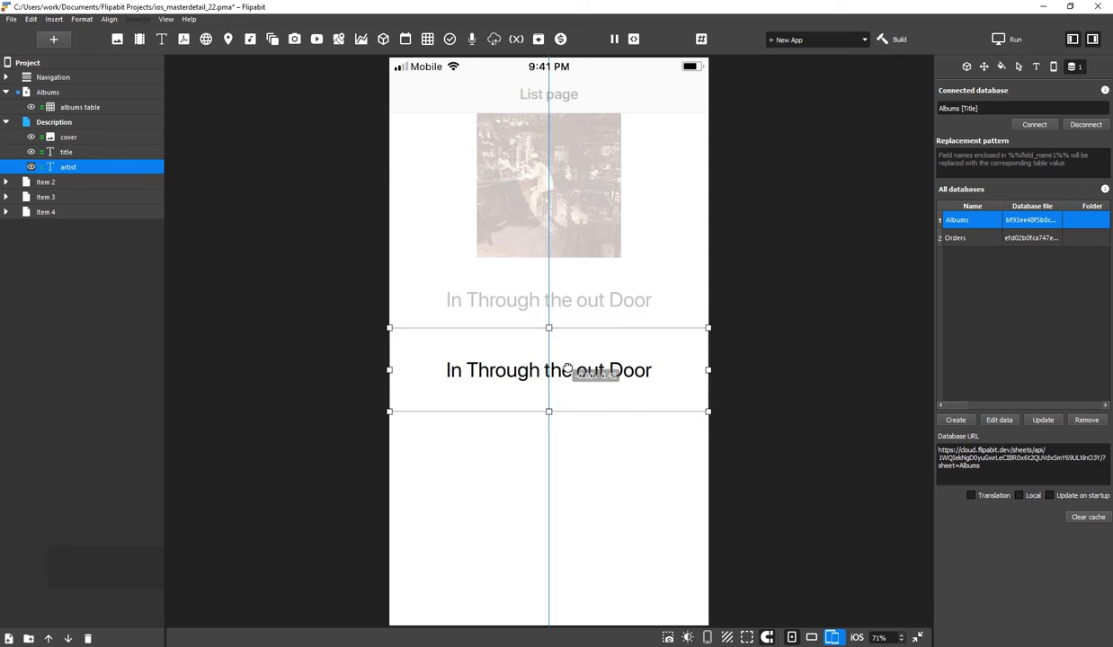
left_click(1034, 124)
left_click(469, 254)
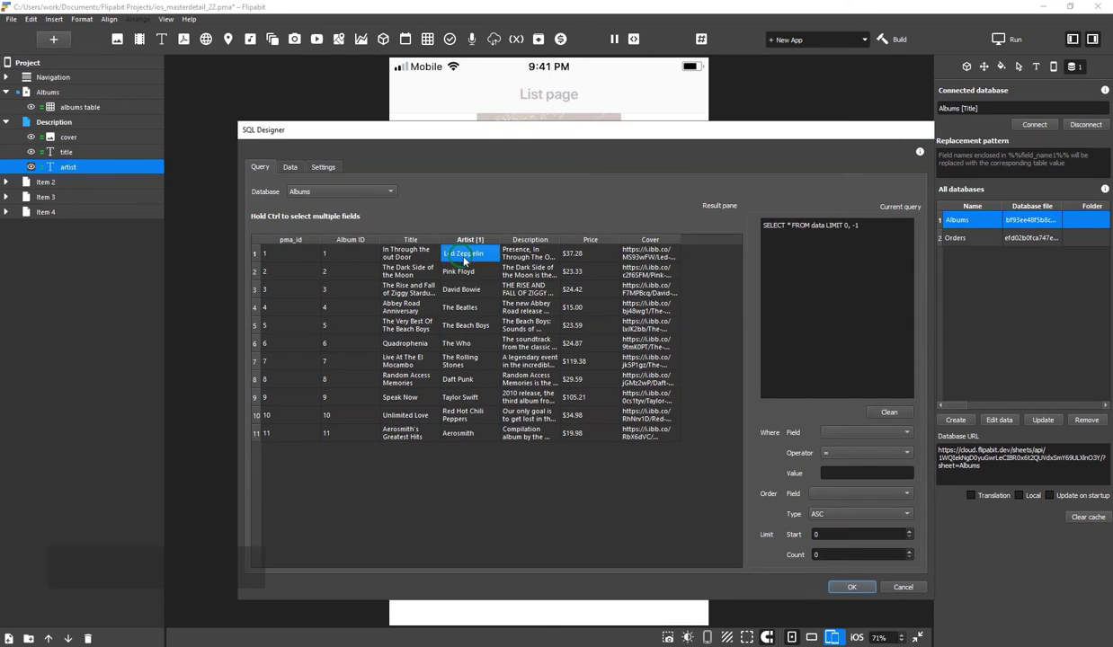
left_click(850, 587)
Duplicate the artist text as a taller description text lower down, bound to the Description field
left_click(87, 171)
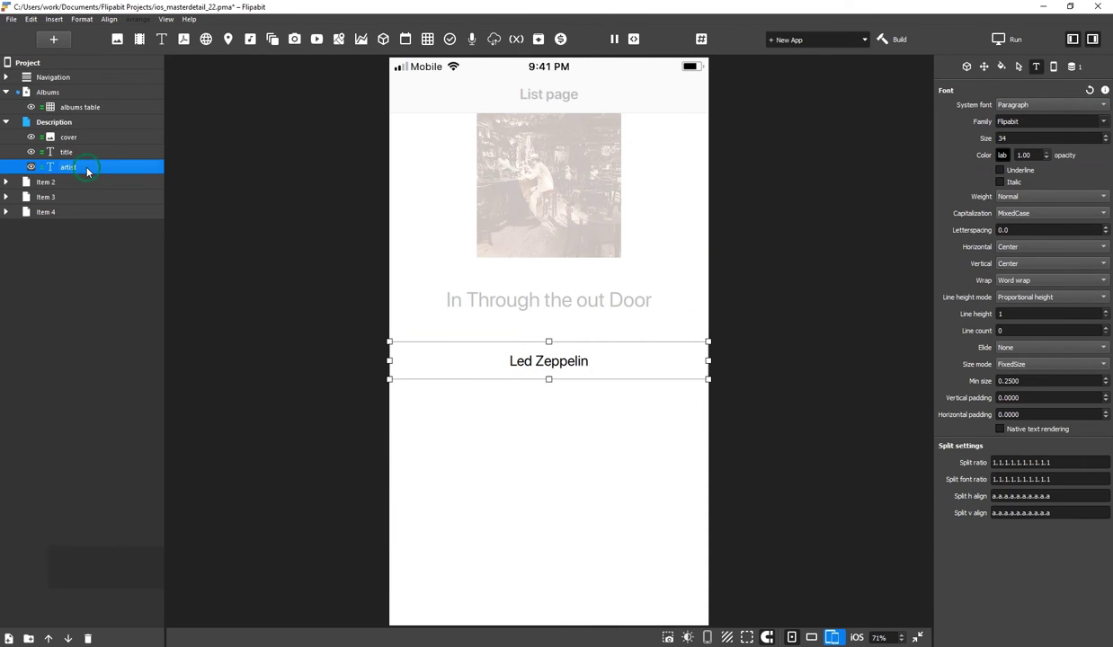
key("ctrl+d")
left_click_drag(551, 360, 548, 565)
double_click(67, 181)
type("des")
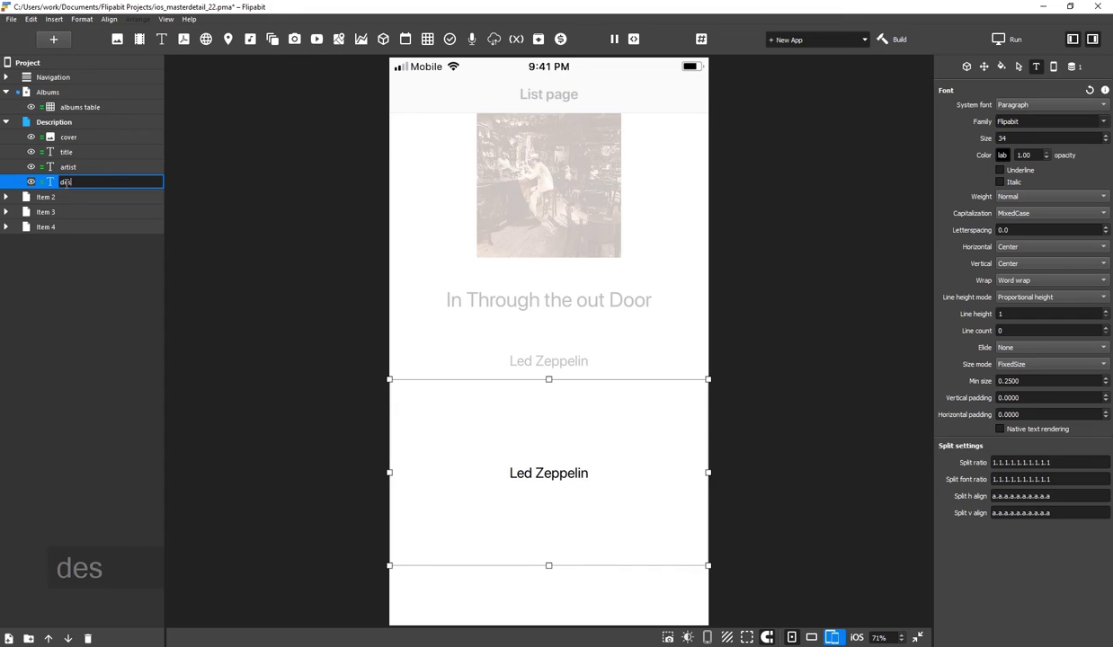
type("cription")
key("Return")
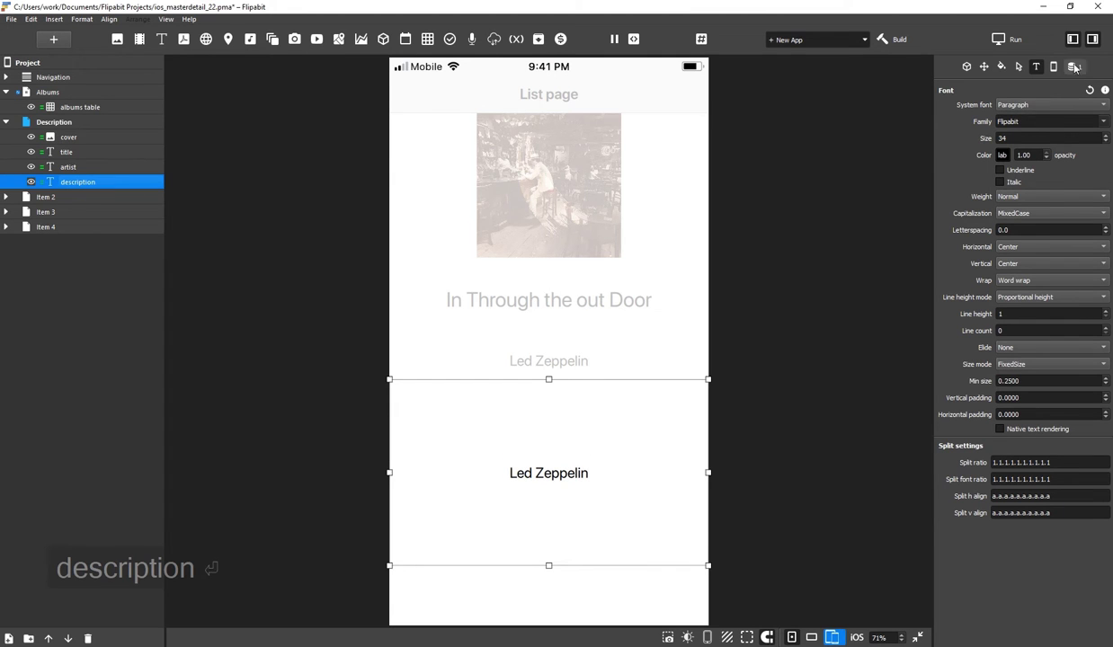
left_click(1074, 68)
left_click(853, 587)
left_click(554, 471)
mouse_move(554, 471)
left_mouse_down()
mouse_move(551, 429)
mouse_move(554, 477)
left_mouse_up()
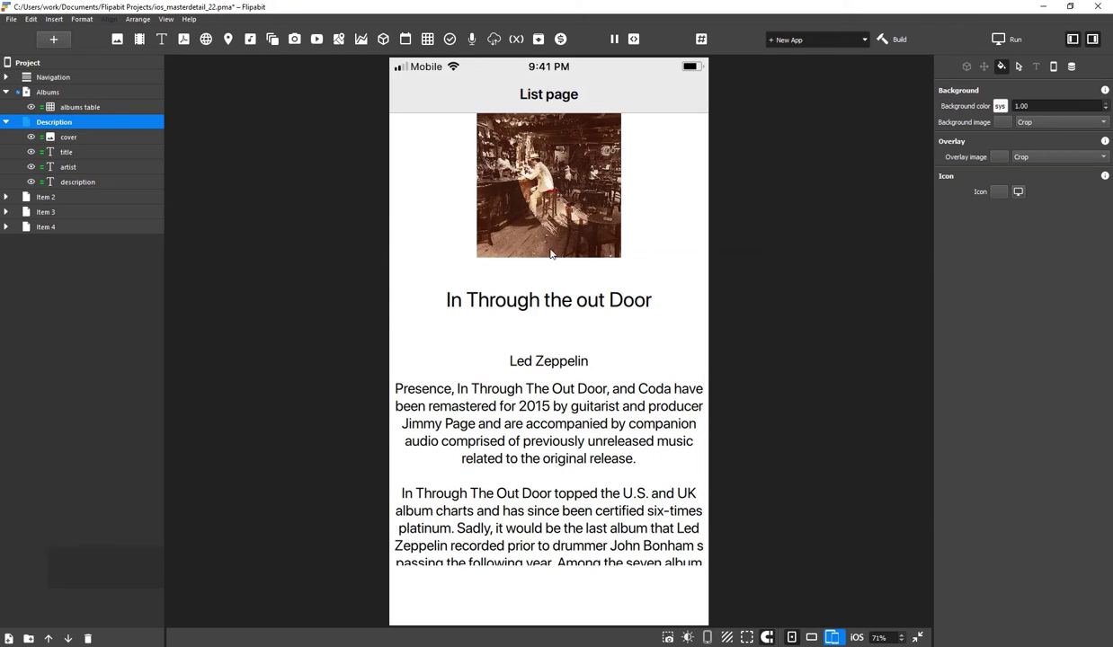
Insert a button at the page bottom, name its layer buy and set its label to Buy
left_click(449, 39)
left_click(457, 56)
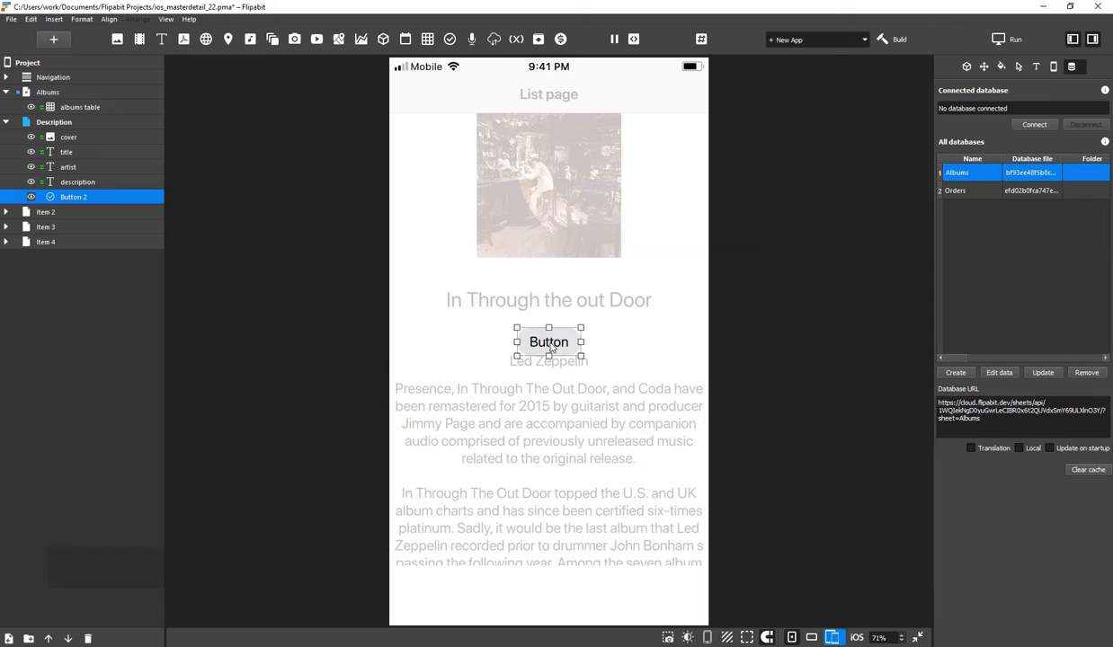
left_click_drag(549, 341, 548, 594)
double_click(85, 196)
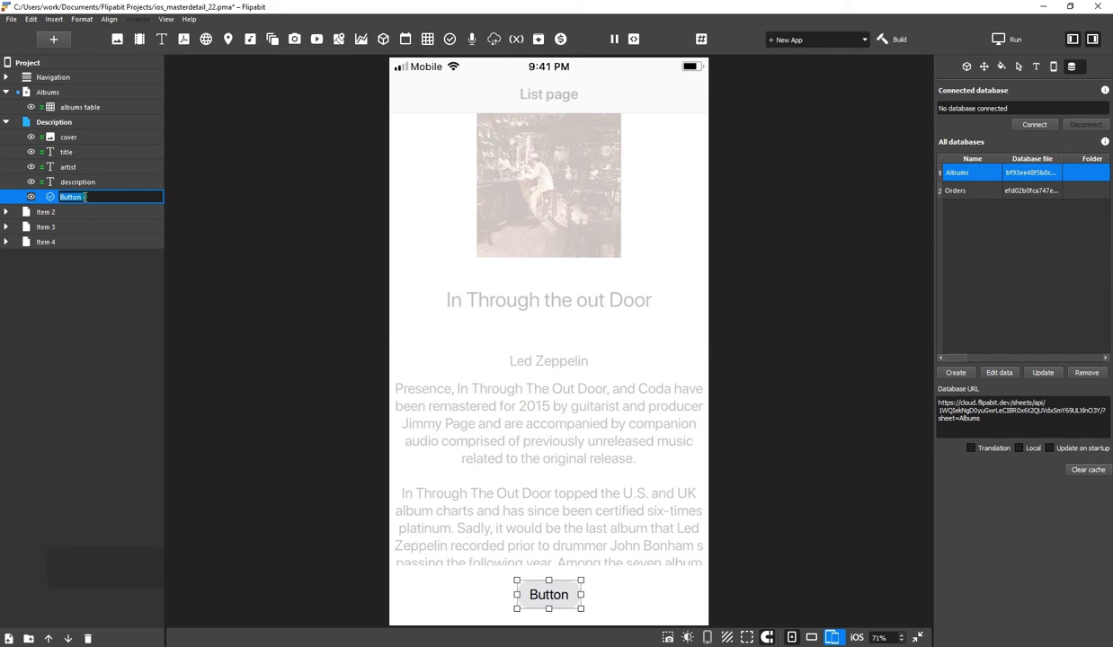
type("buy")
key("Return")
left_click(967, 67)
left_click(1018, 180)
key("ctrl+a")
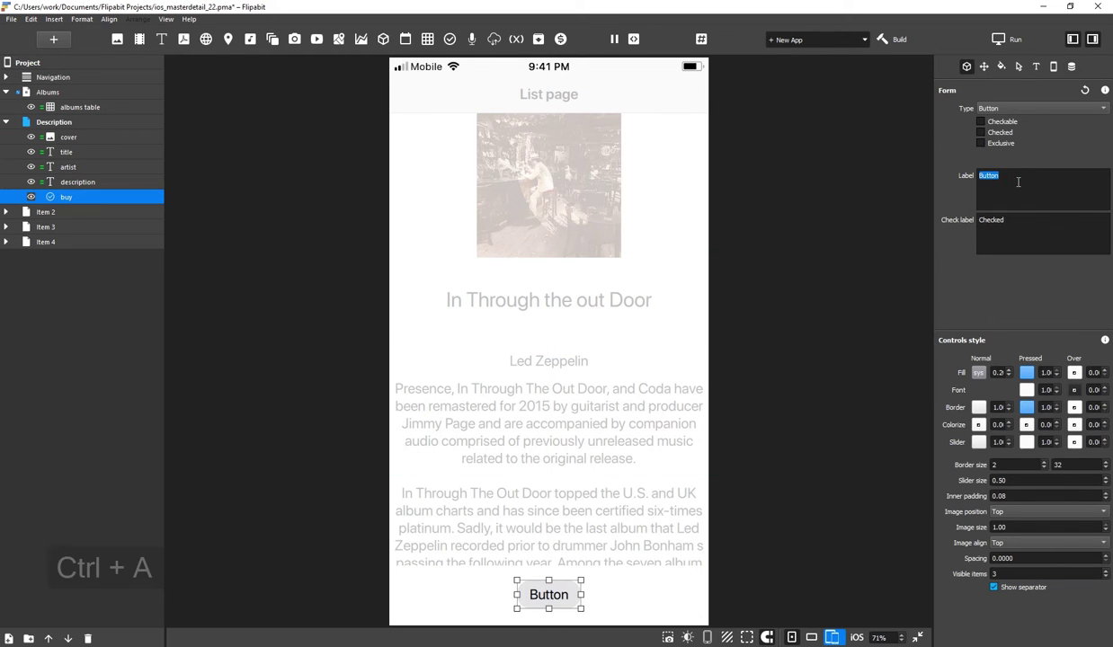
type("Buy")
left_click(567, 448)
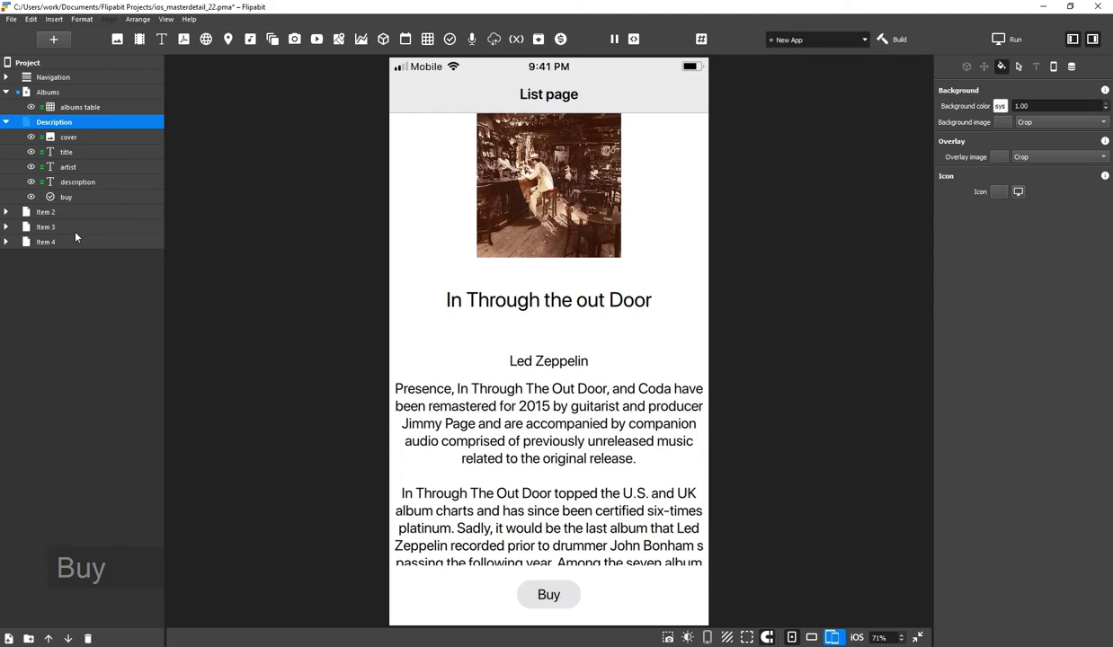
left_click(36, 214)
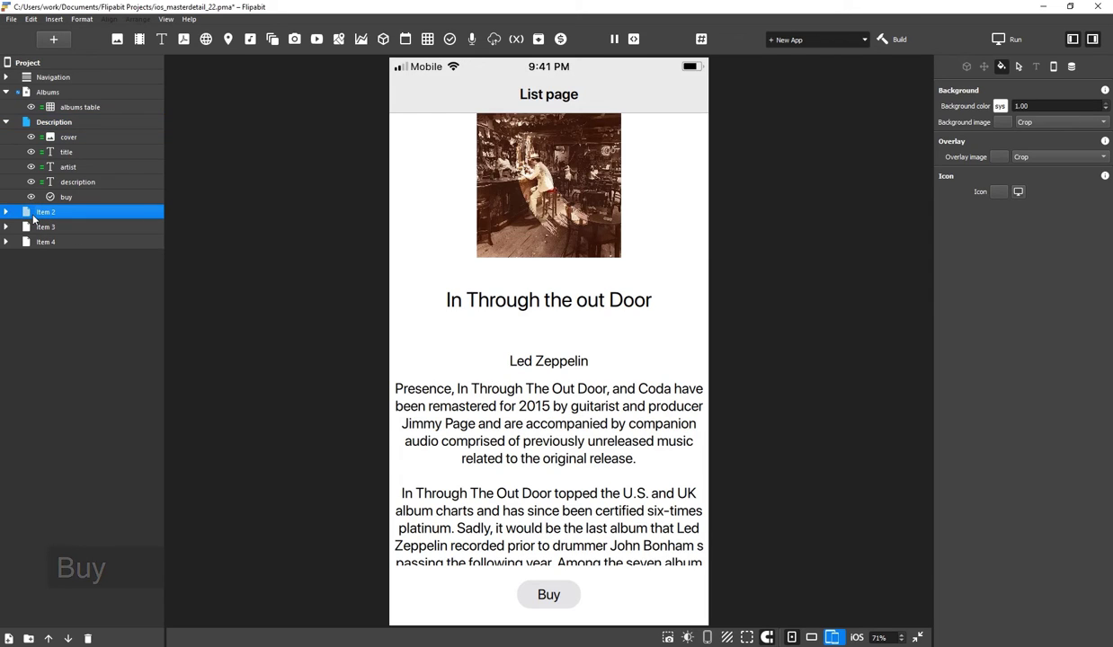
Rename the Item 2 page to Order and delete its default Item 2 text
left_click(41, 213)
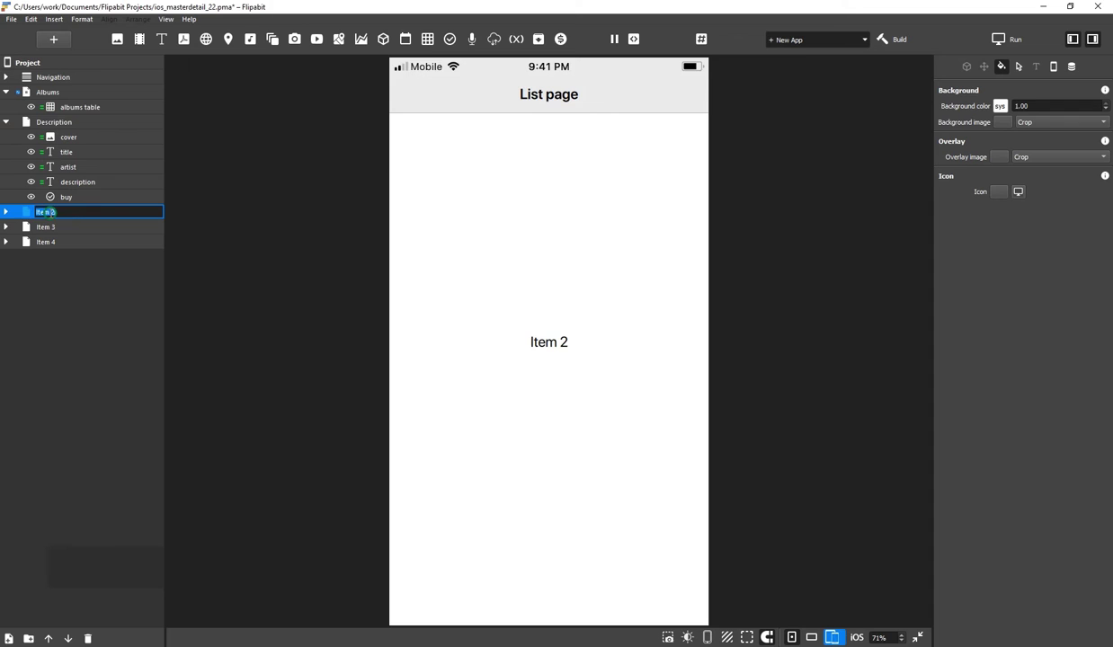
type("Order")
key("Return")
left_click(5, 212)
left_click(75, 228)
key("Delete")
Add a widened text field named name at the top, with the label colour font
left_click(450, 40)
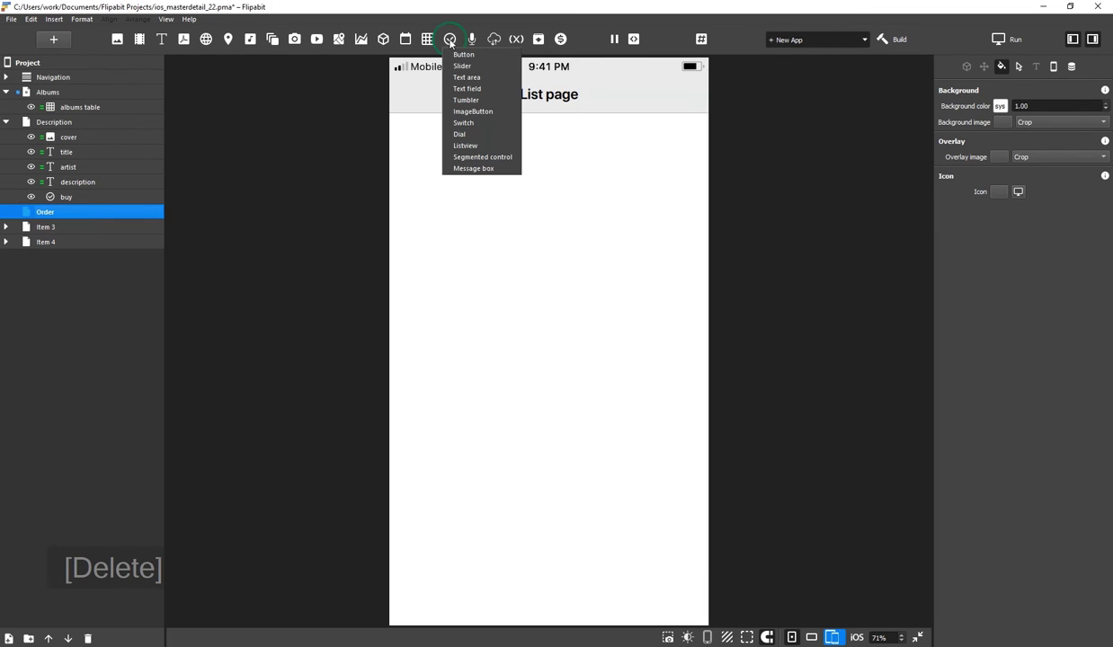
left_click(467, 88)
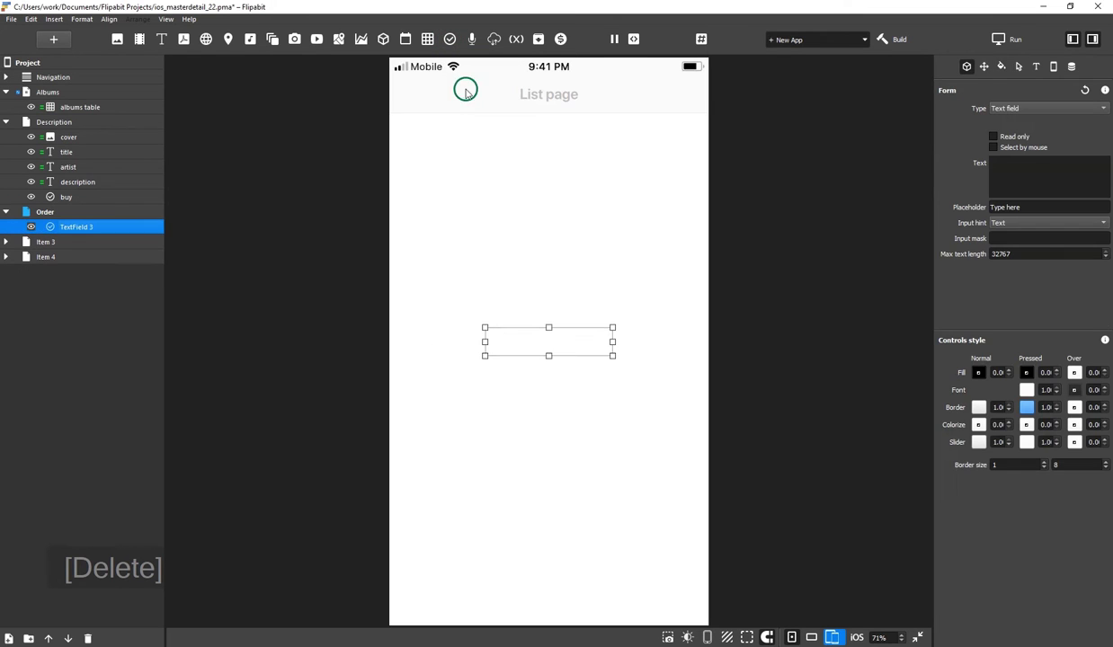
left_click(546, 344)
left_click_drag(546, 344, 546, 162)
left_click_drag(614, 162, 677, 159)
left_click(1026, 389)
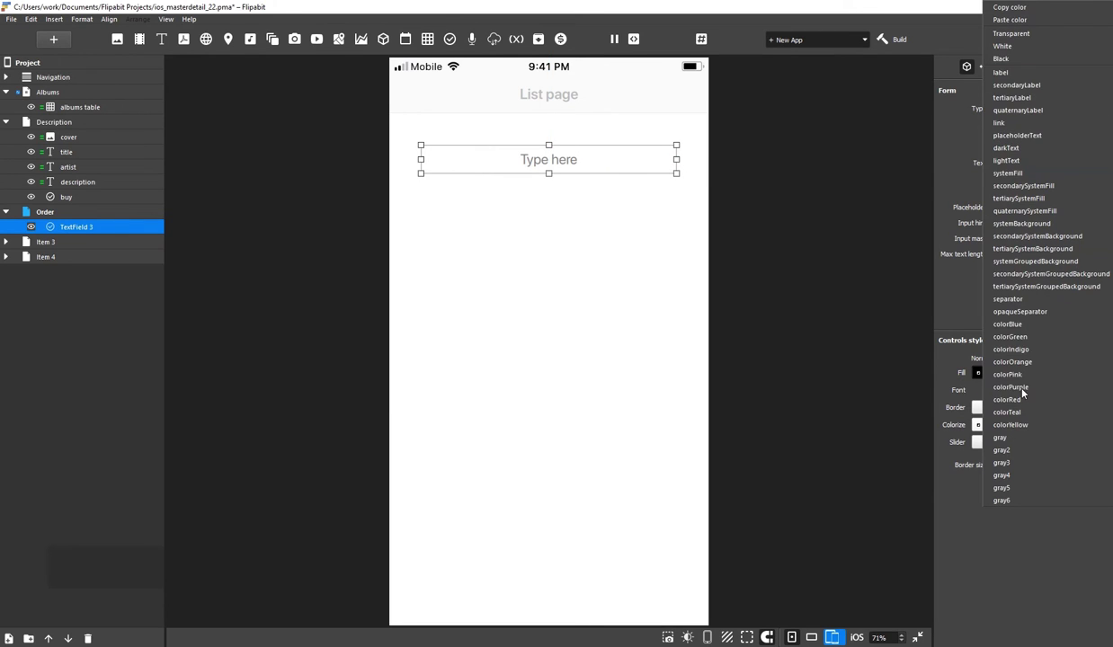
left_click(998, 68)
double_click(78, 226)
type("name")
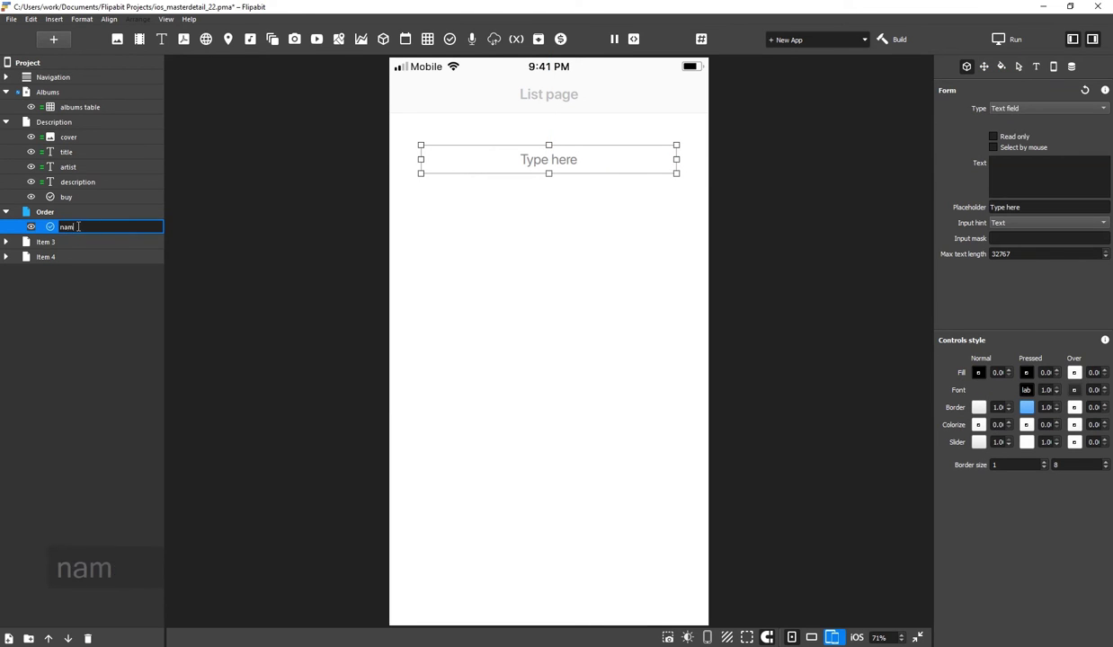
key("Return")
Duplicate the name field below it as a field named email
key("ctrl+d")
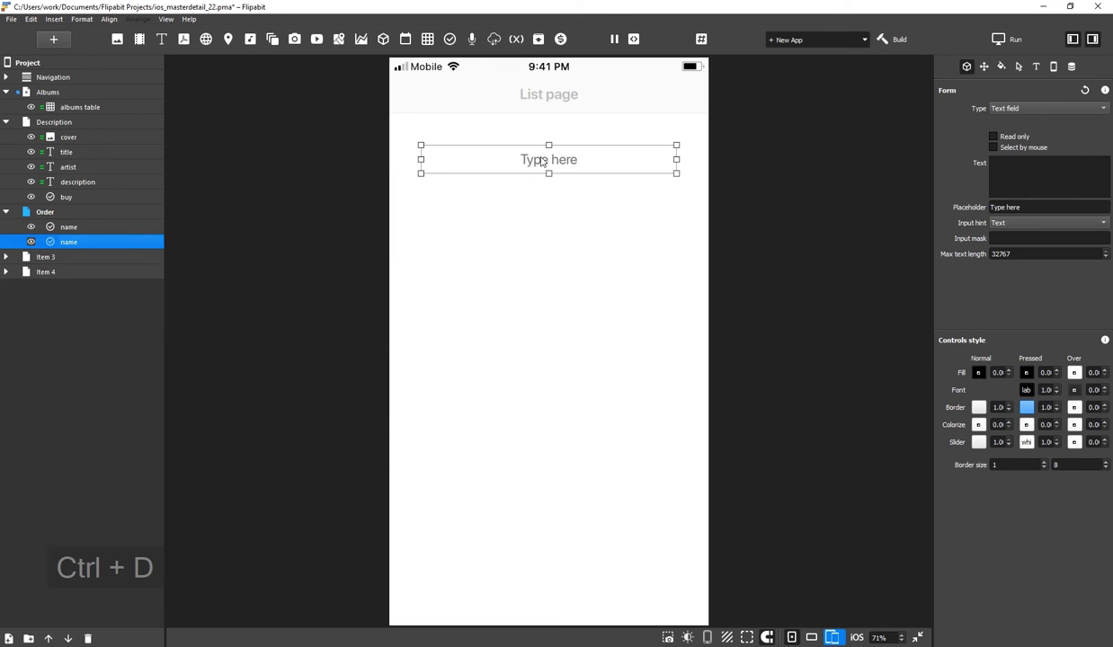
left_click_drag(543, 171, 548, 209)
key("ctrl+z")
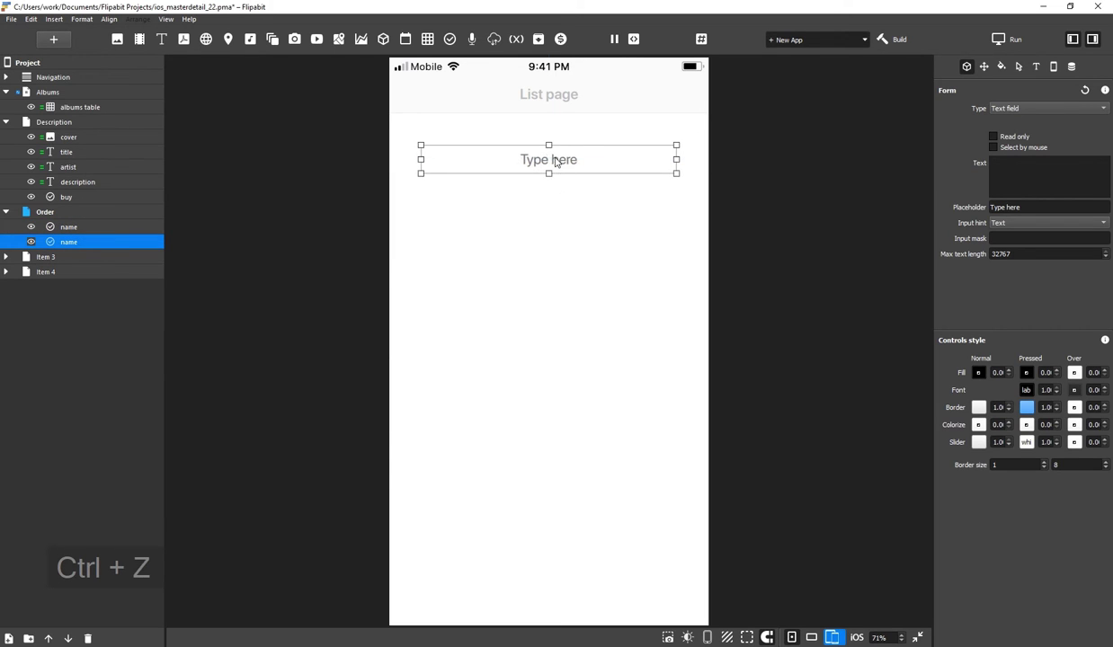
left_click_drag(550, 161, 552, 203)
double_click(80, 242)
type("email")
key("Return")
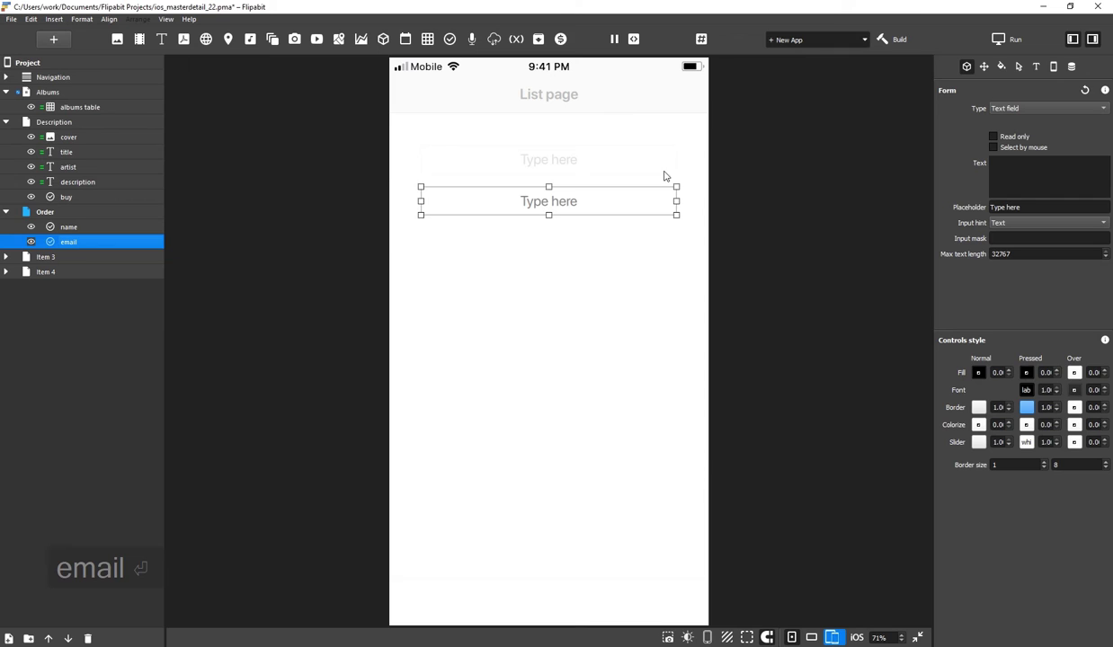
Set the placeholders to 'Your name' and 'Your email' on the two fields
left_click(92, 229)
left_click(1054, 207)
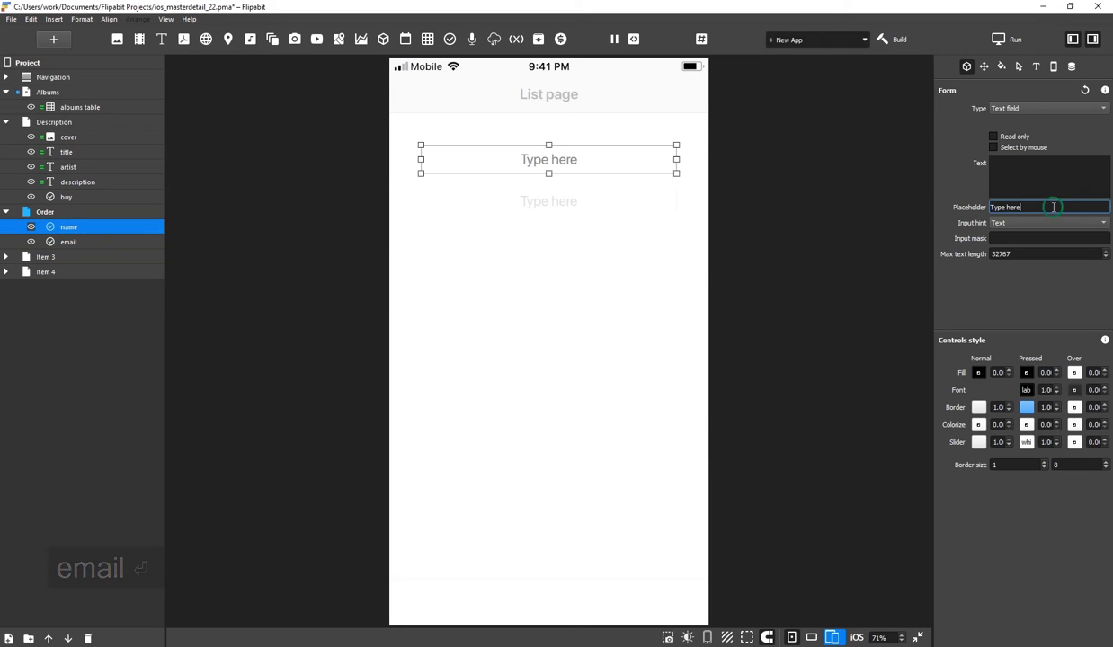
type("Your name")
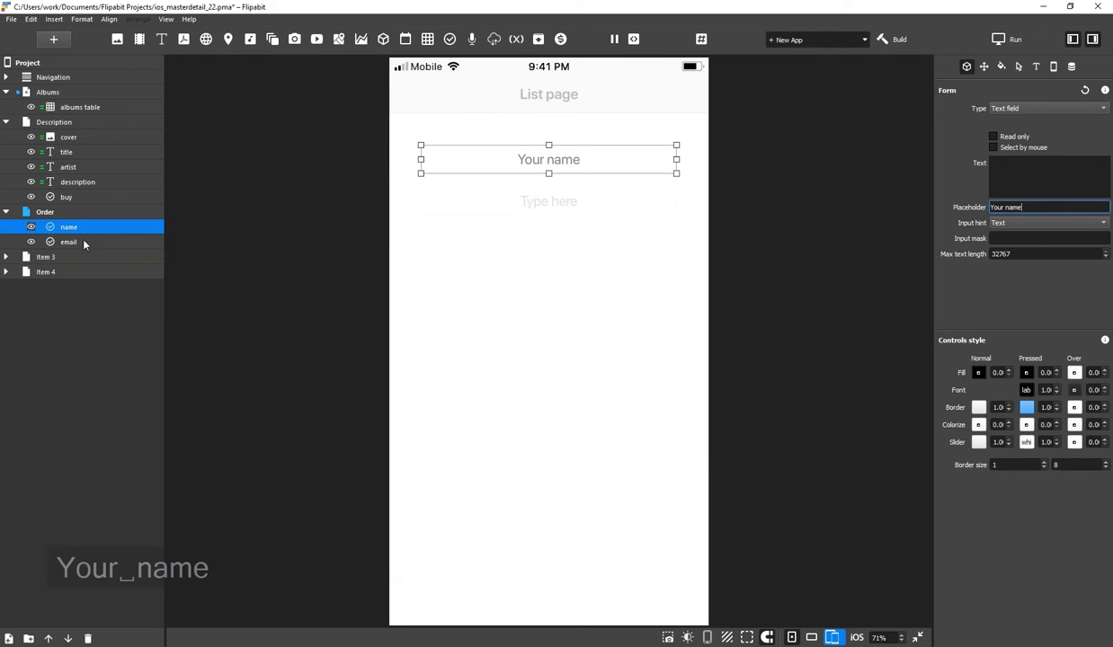
left_click(83, 243)
left_click(1069, 208)
key("ctrl+a")
type("Your ")
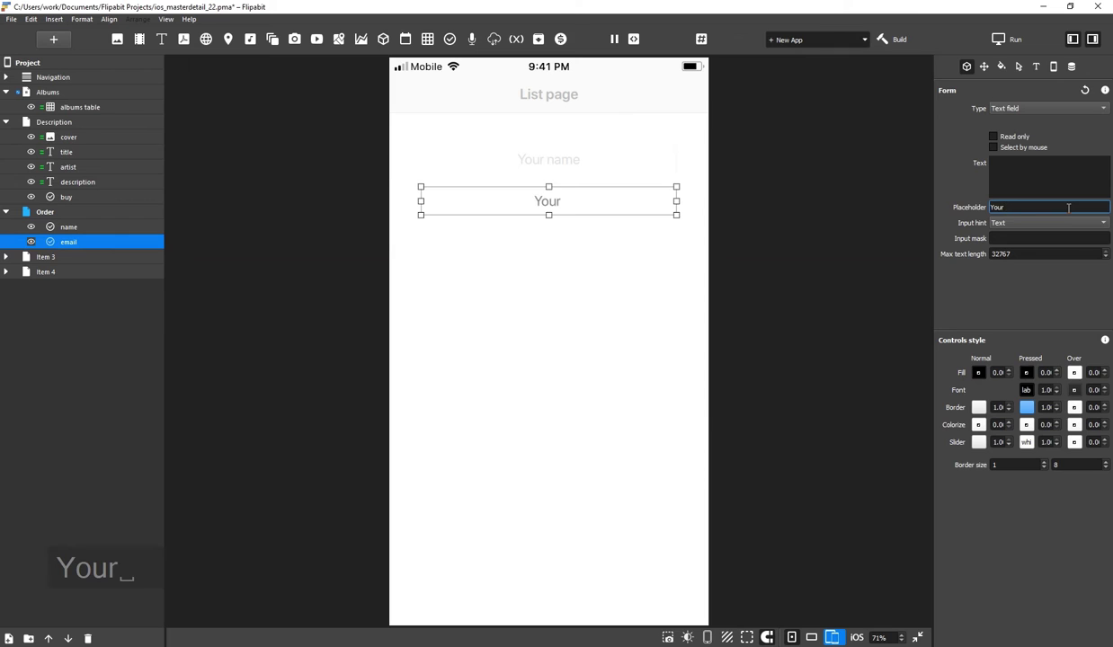
type("email")
Add a button named send with the label Send
left_click(450, 39)
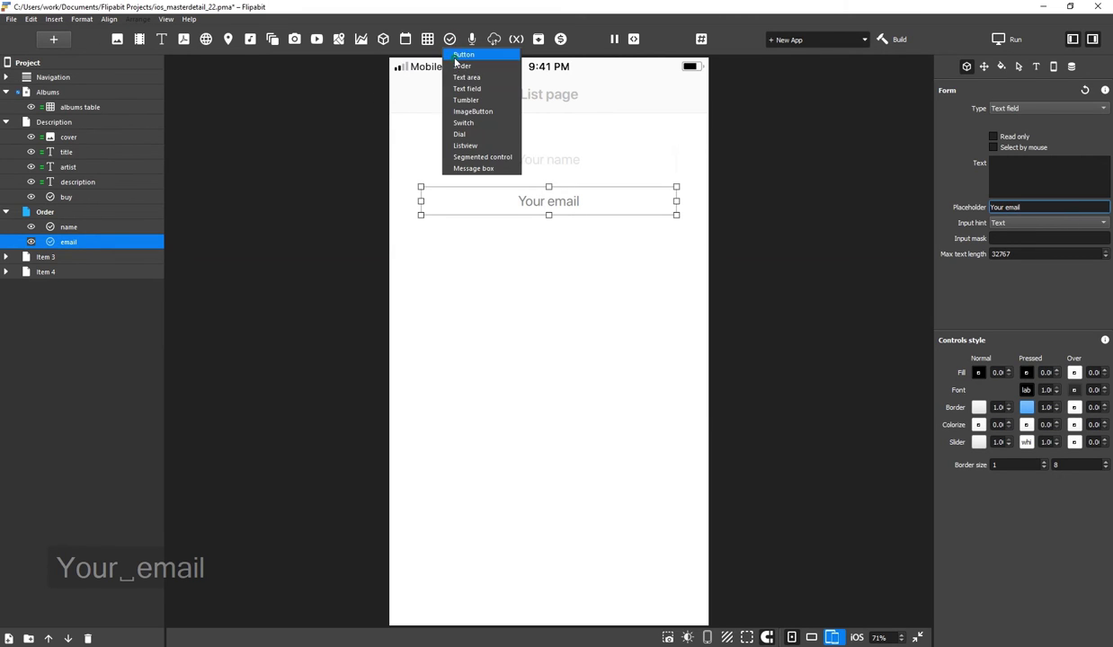
left_click(454, 54)
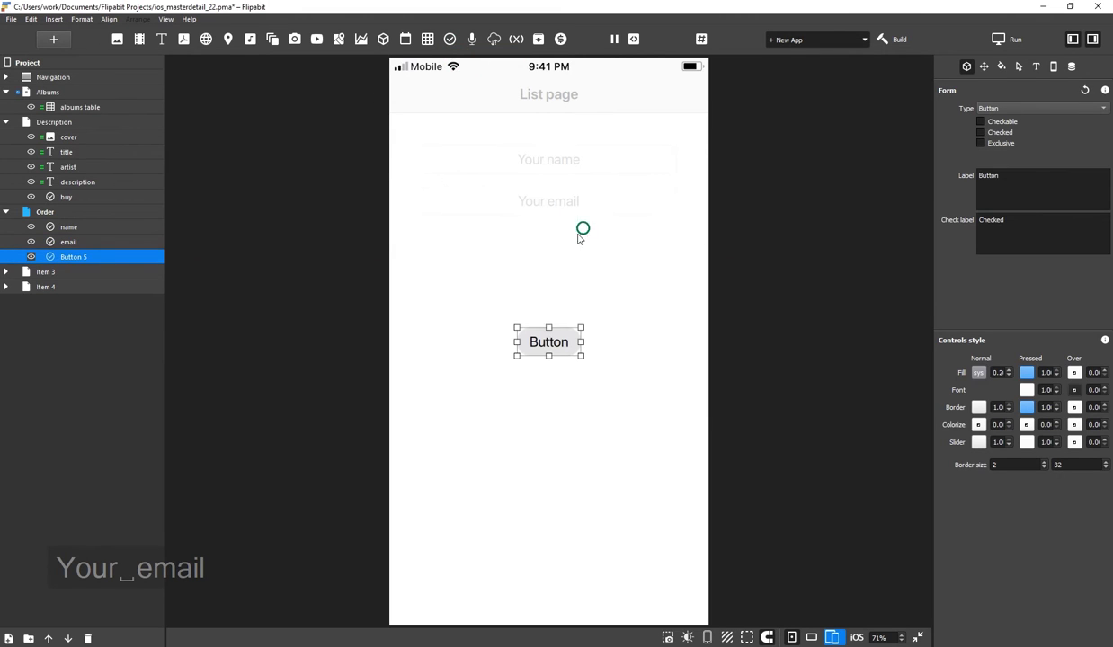
double_click(80, 257)
type("send")
key("Return")
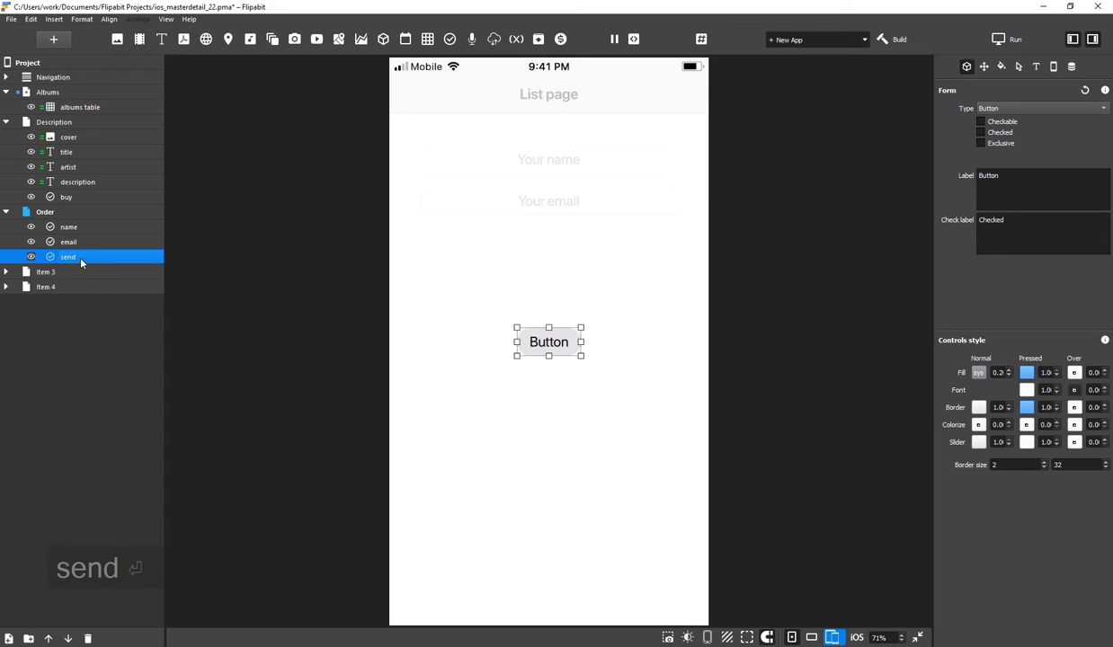
double_click(1036, 189)
type("Send")
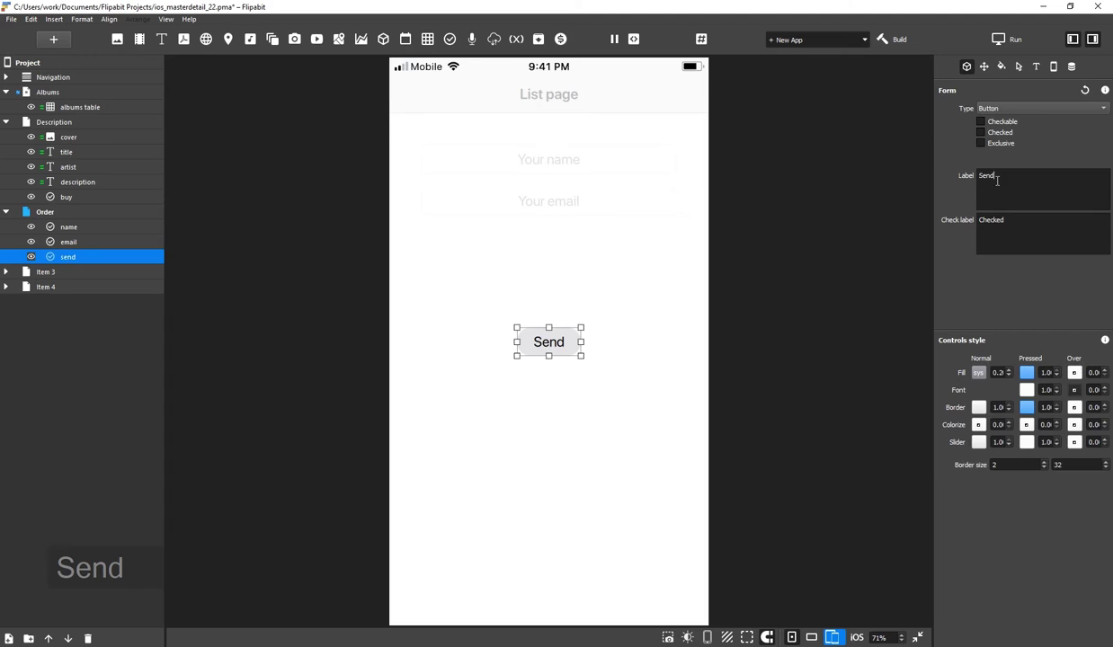
left_click(538, 239)
Rename the Item 3 page to 'Thank you' and change its text to 'Thank you for your order!'
left_click(55, 272)
left_click(63, 271)
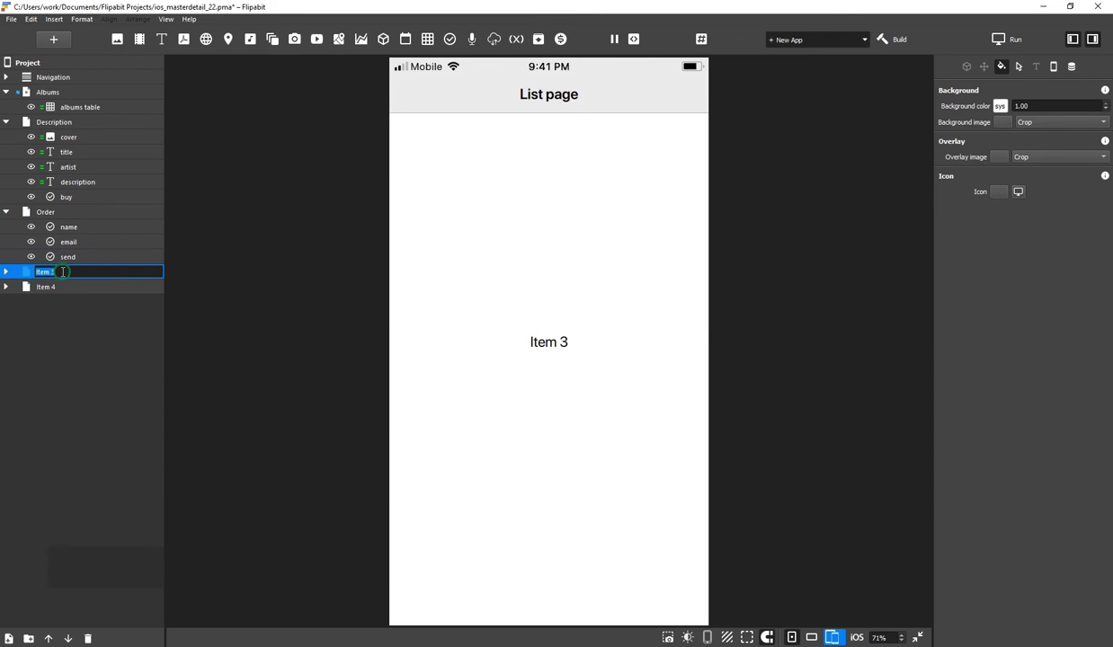
type("Tha")
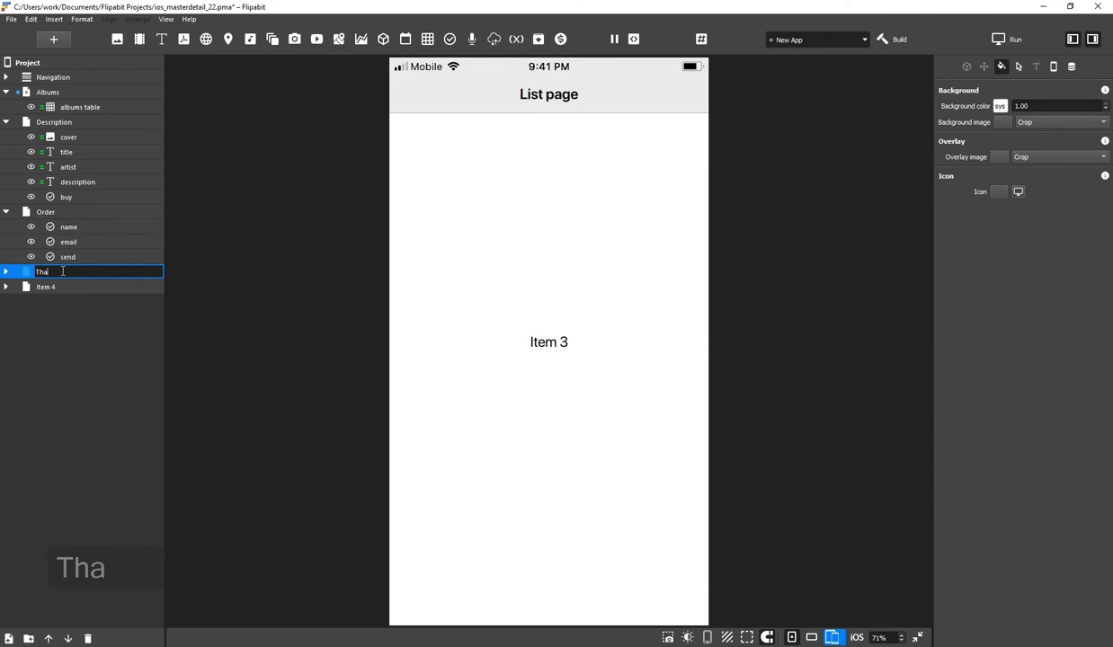
type("nk you")
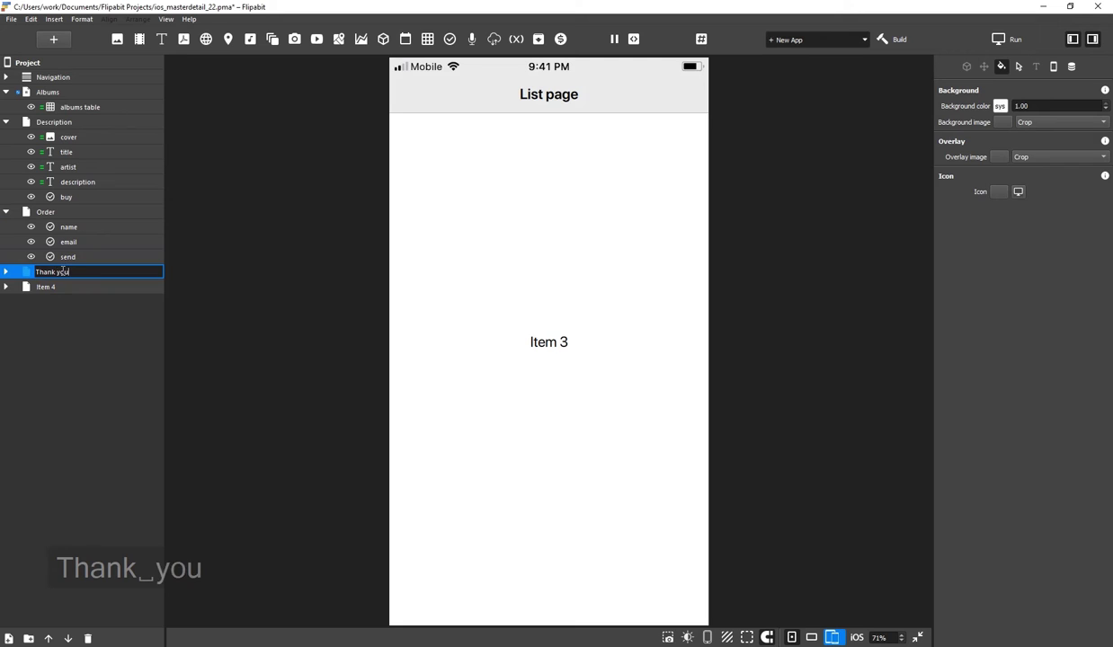
key("Return")
left_click(6, 271)
left_click(149, 287)
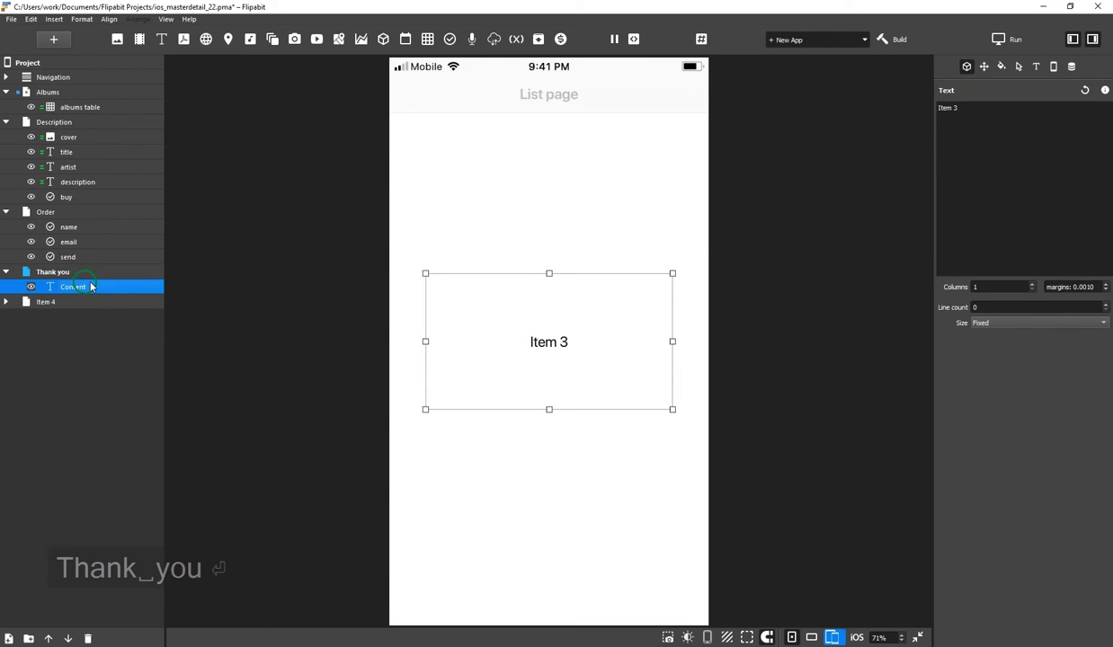
left_click(1004, 186)
key("ctrl+a")
type("Thank you")
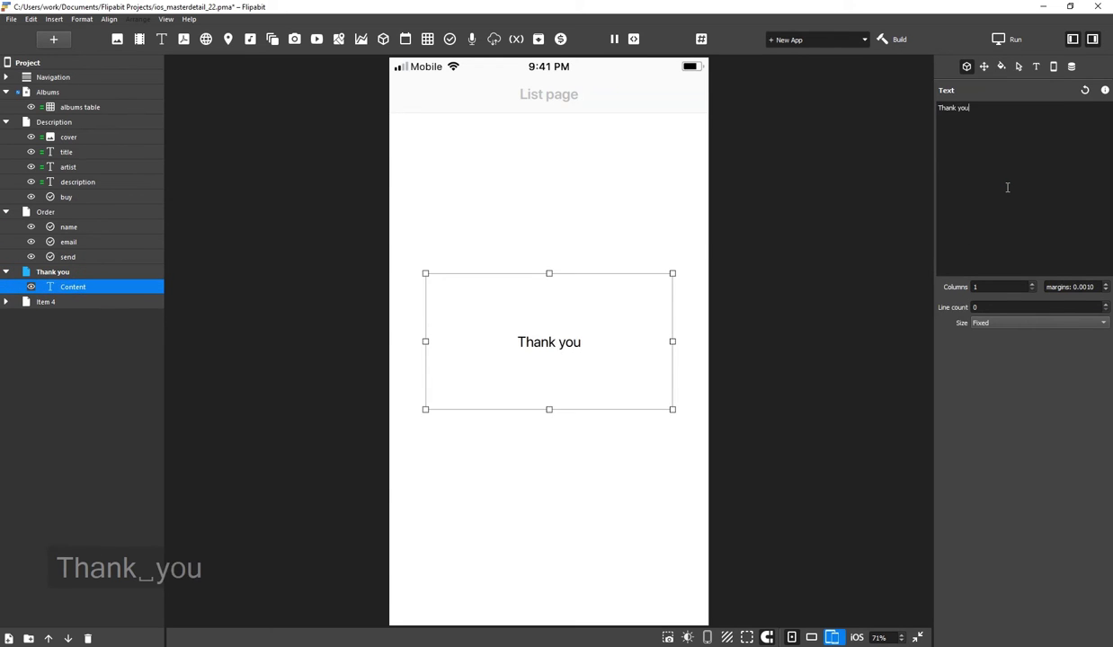
type(" for your order!")
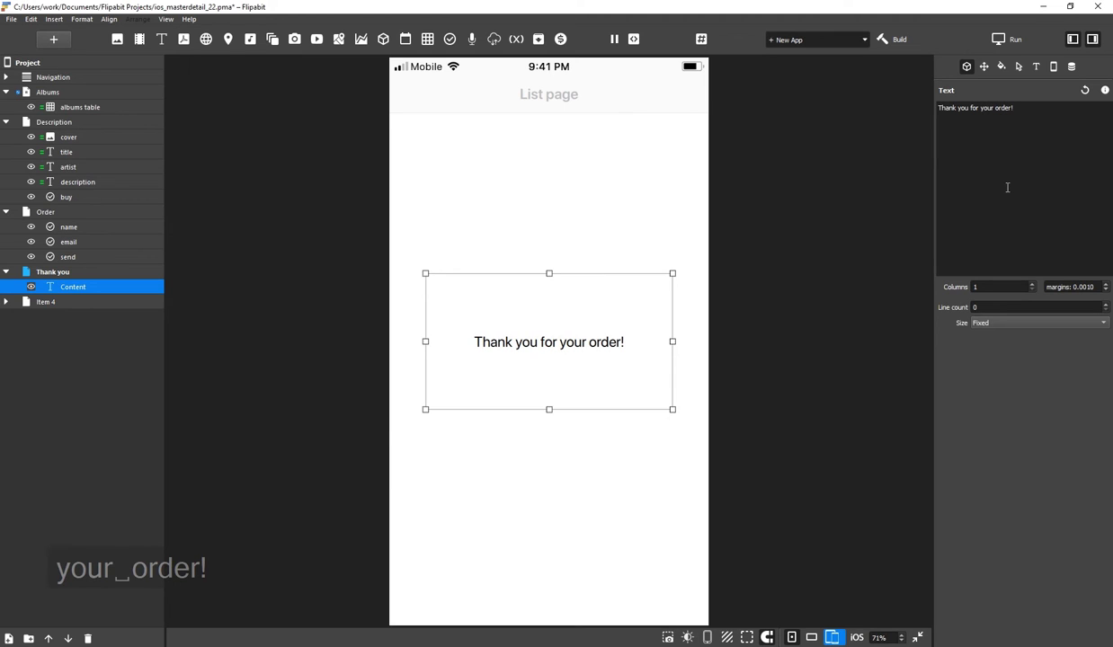
Add a button below the message, named Home and labelled Home
left_click(450, 39)
left_click_drag(550, 342, 549, 476)
double_click(106, 301)
type("Home")
key("Return")
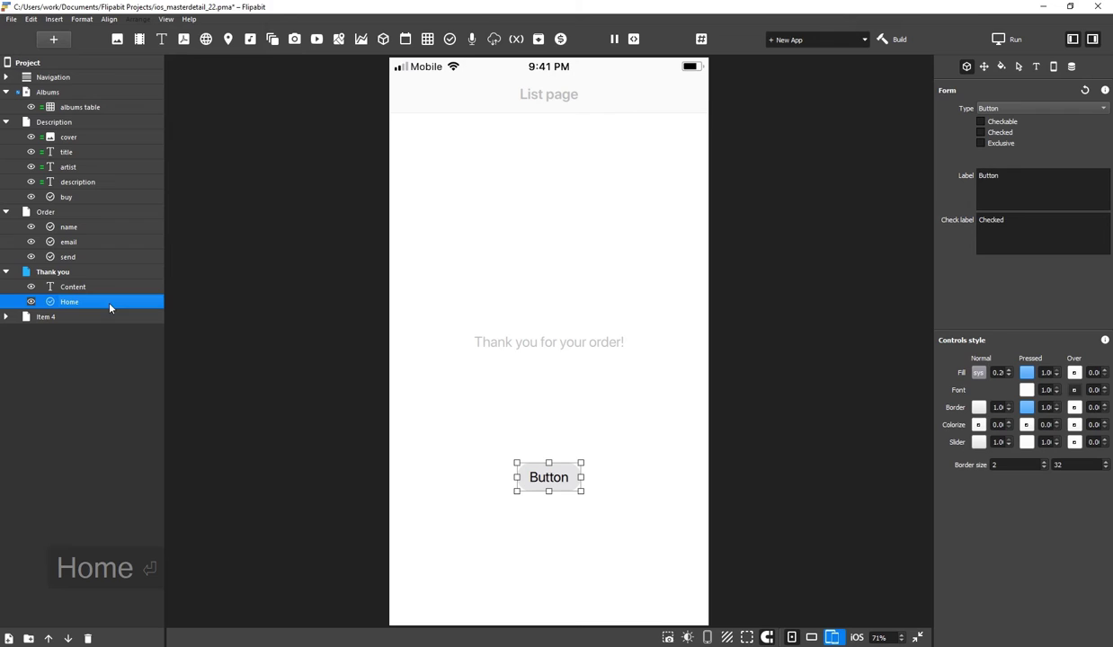
left_click(1020, 176)
type("Home")
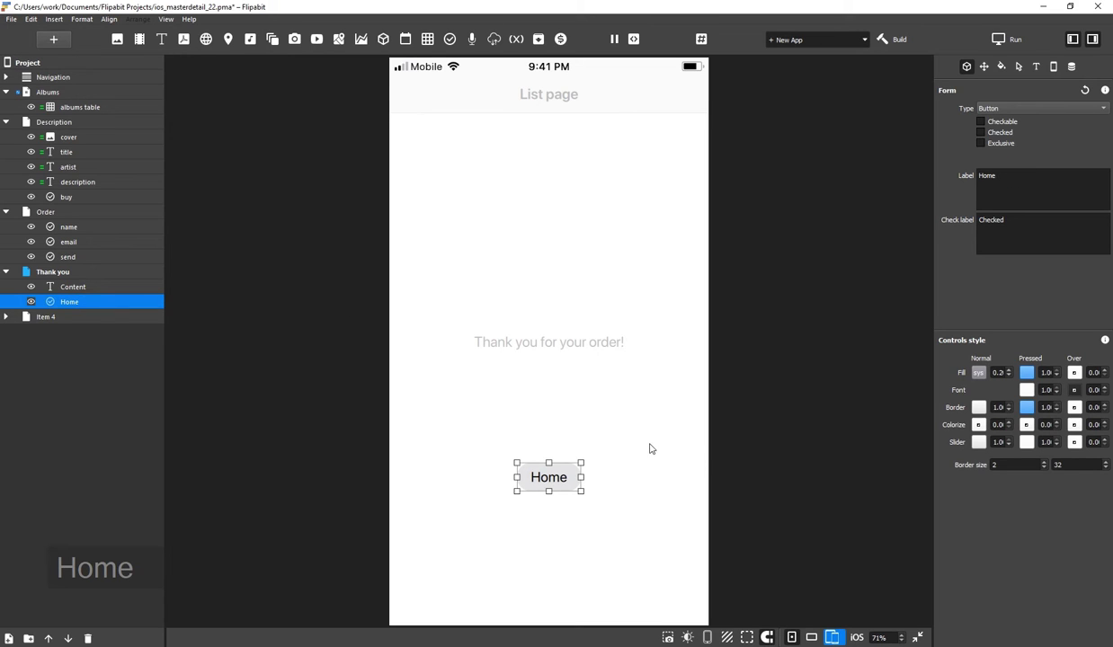
left_click(651, 449)
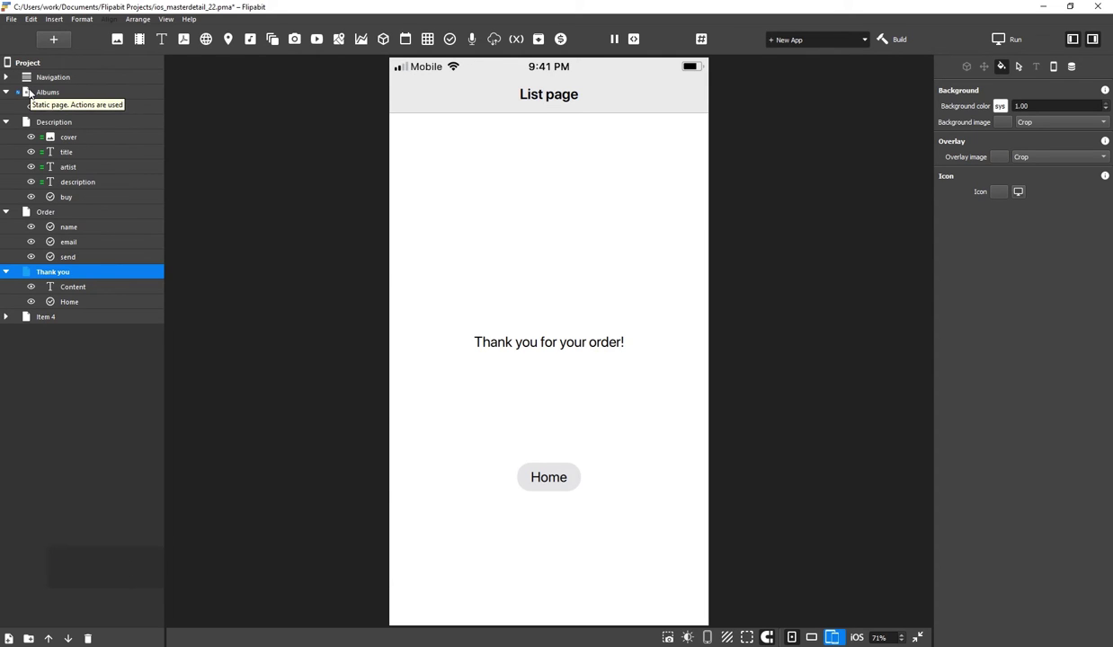
Add an action to the albums table triggered by Current index changed
left_click(30, 93)
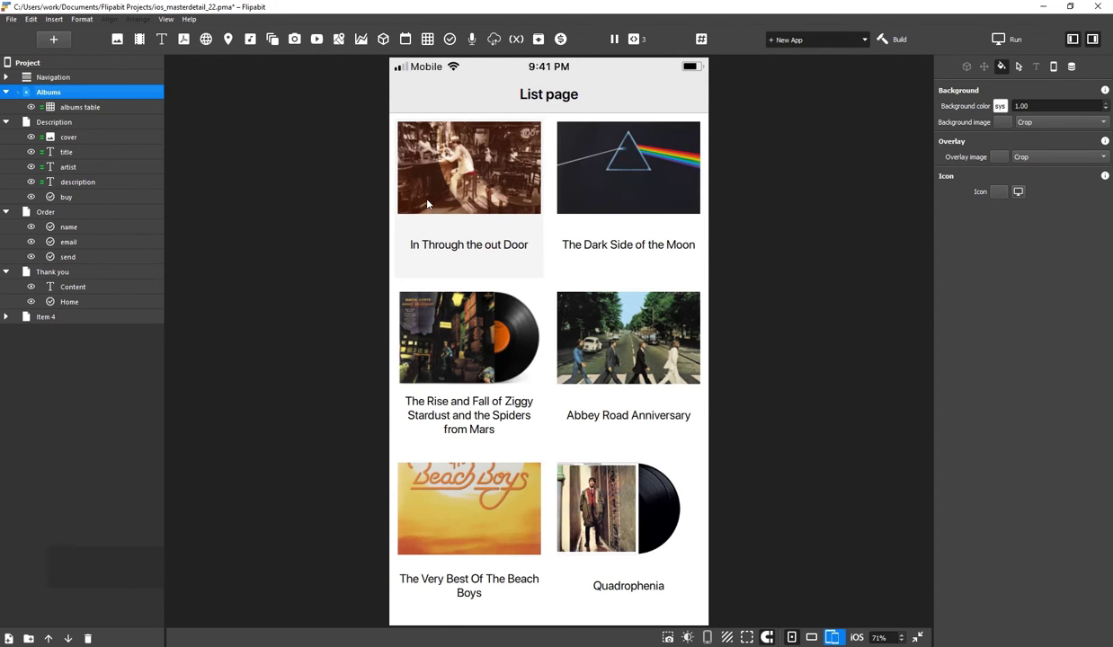
left_click(72, 108)
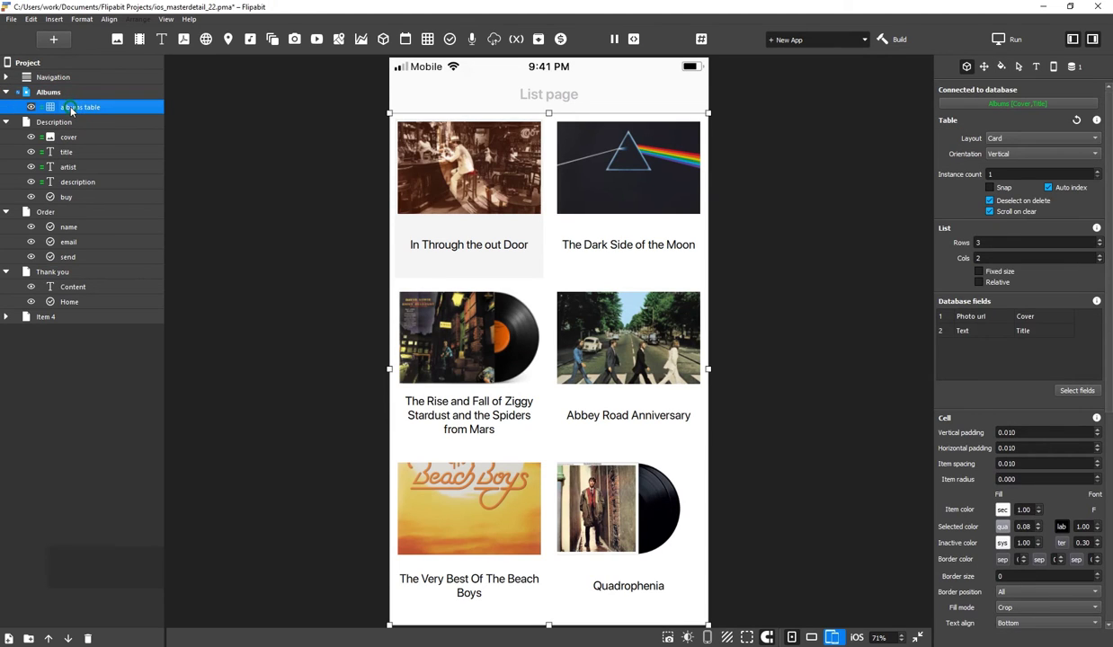
right_click(72, 109)
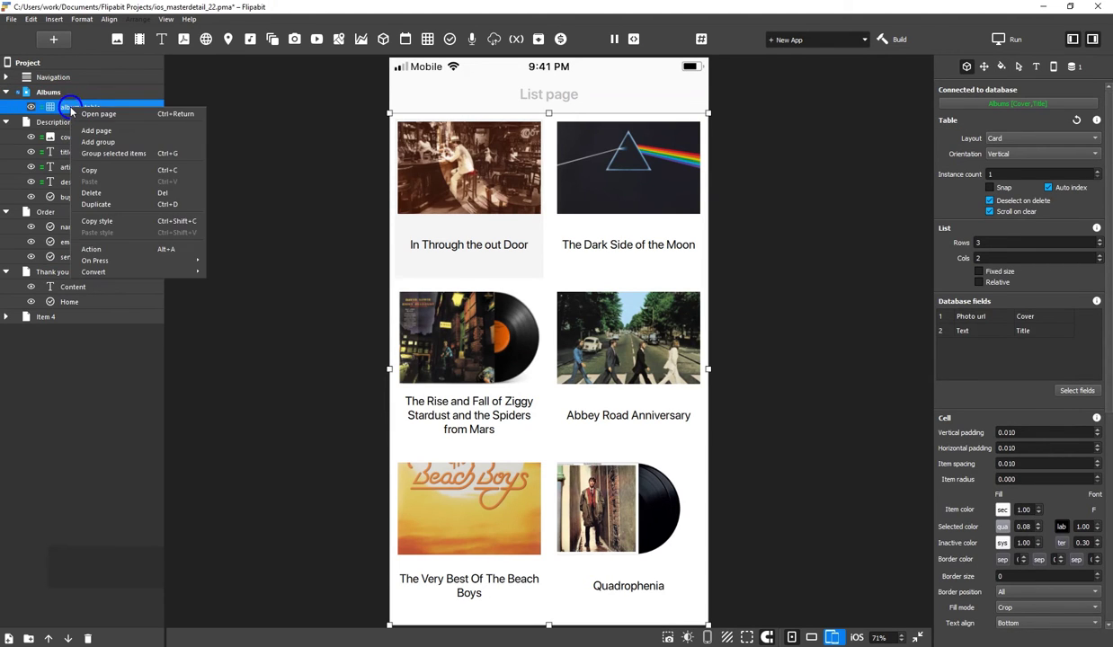
left_click(157, 251)
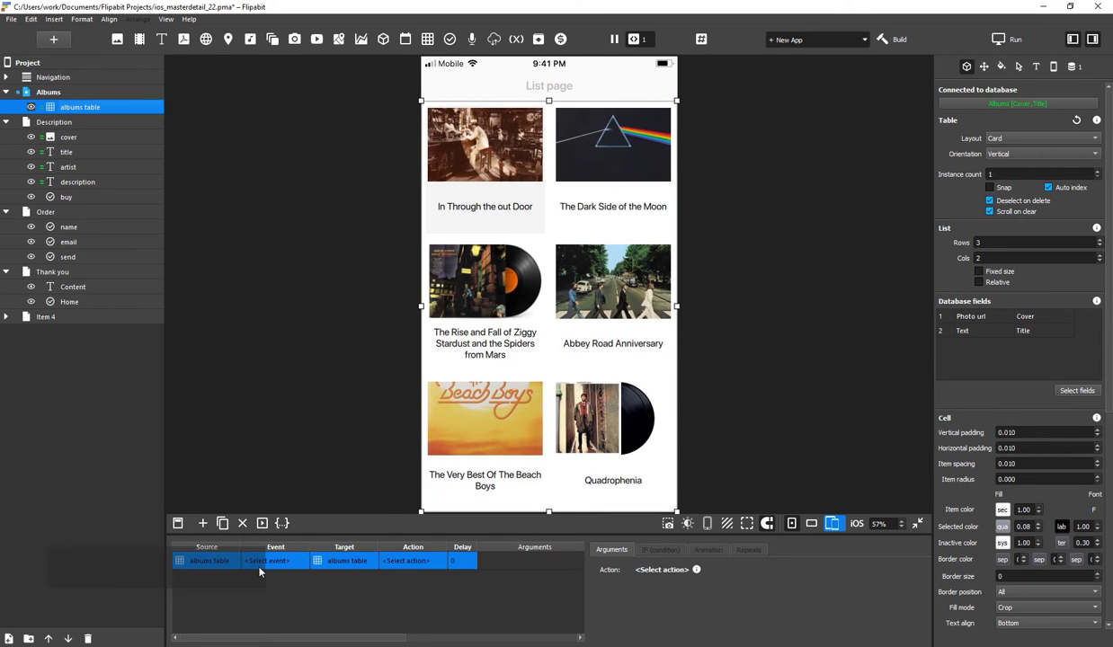
left_click(286, 562)
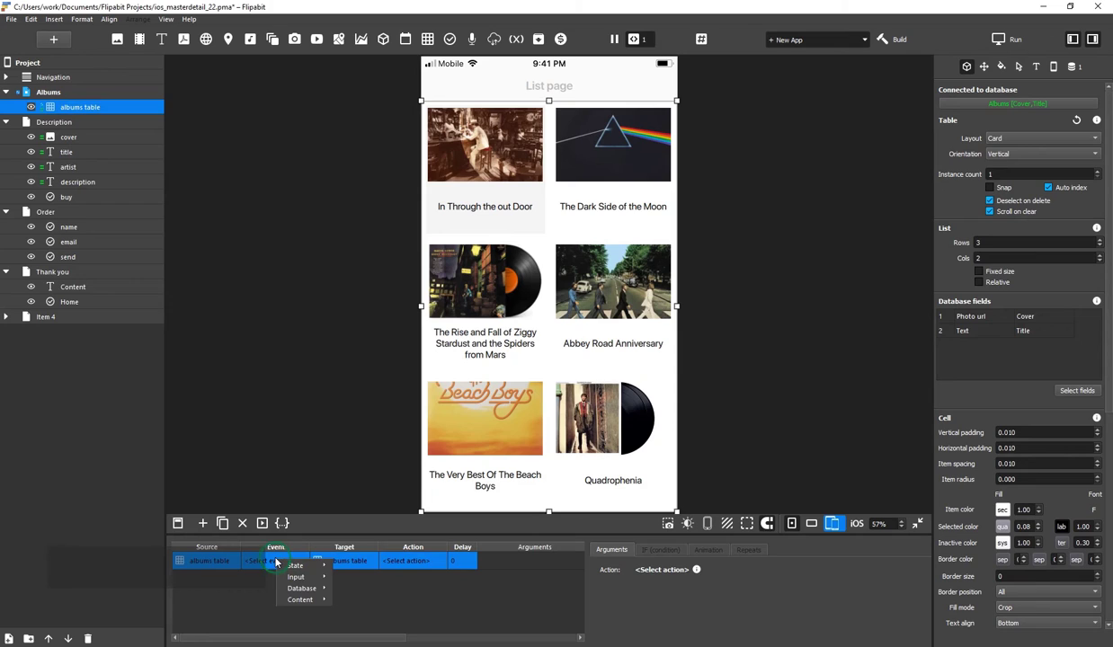
mouse_move(301, 599)
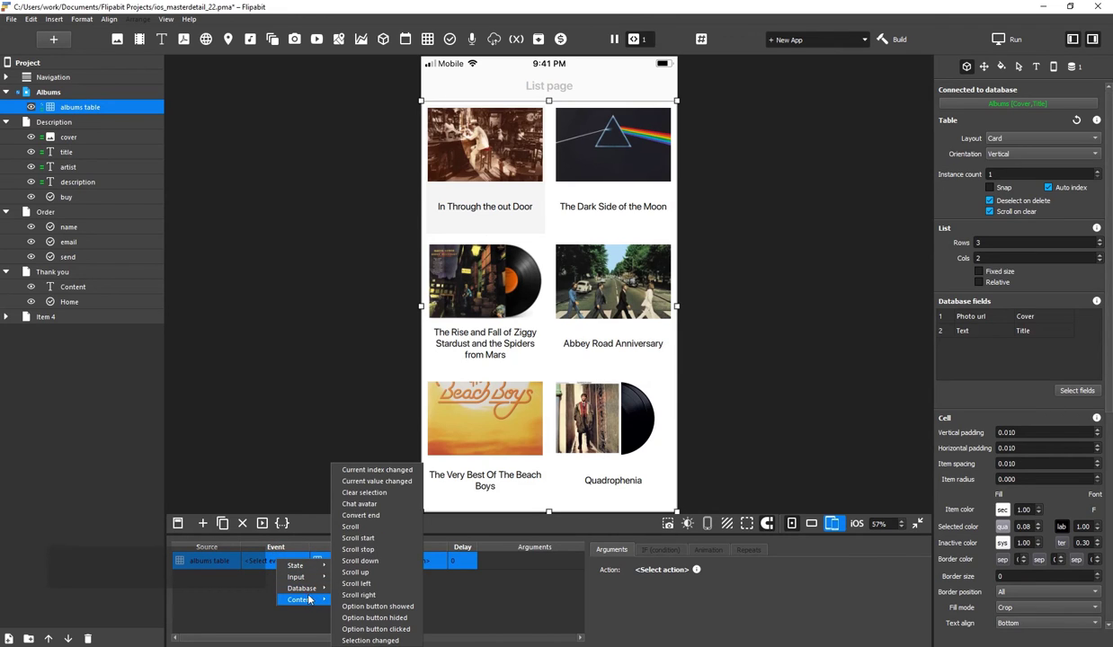
left_click(375, 470)
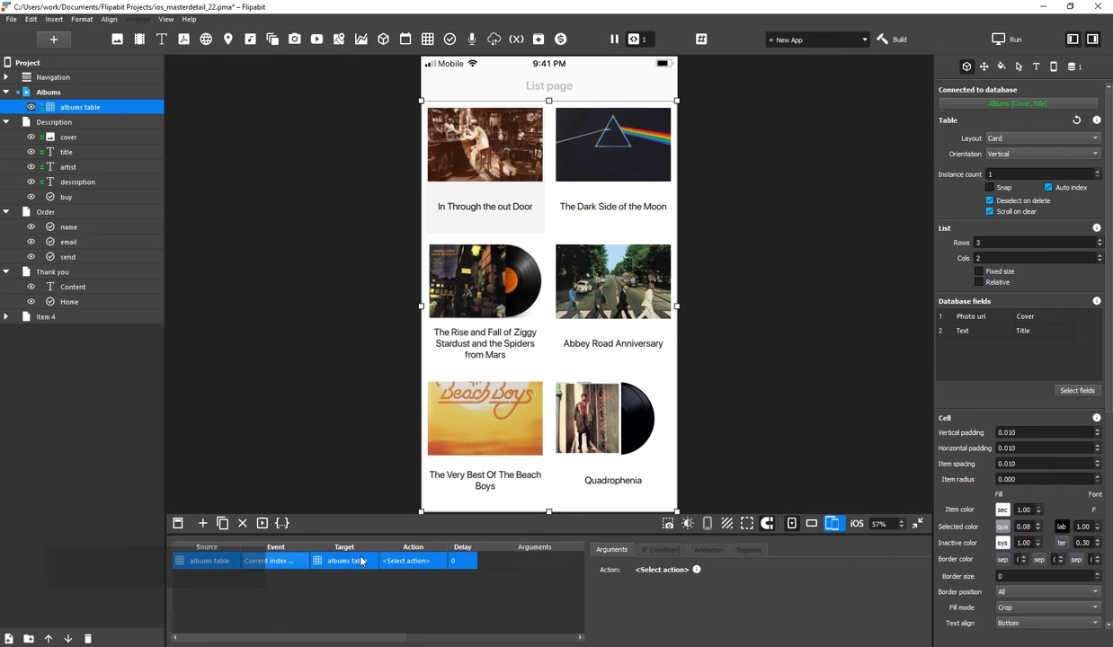
Set the action's target to Project, action Go to page, value 3 - Description
left_click(361, 561)
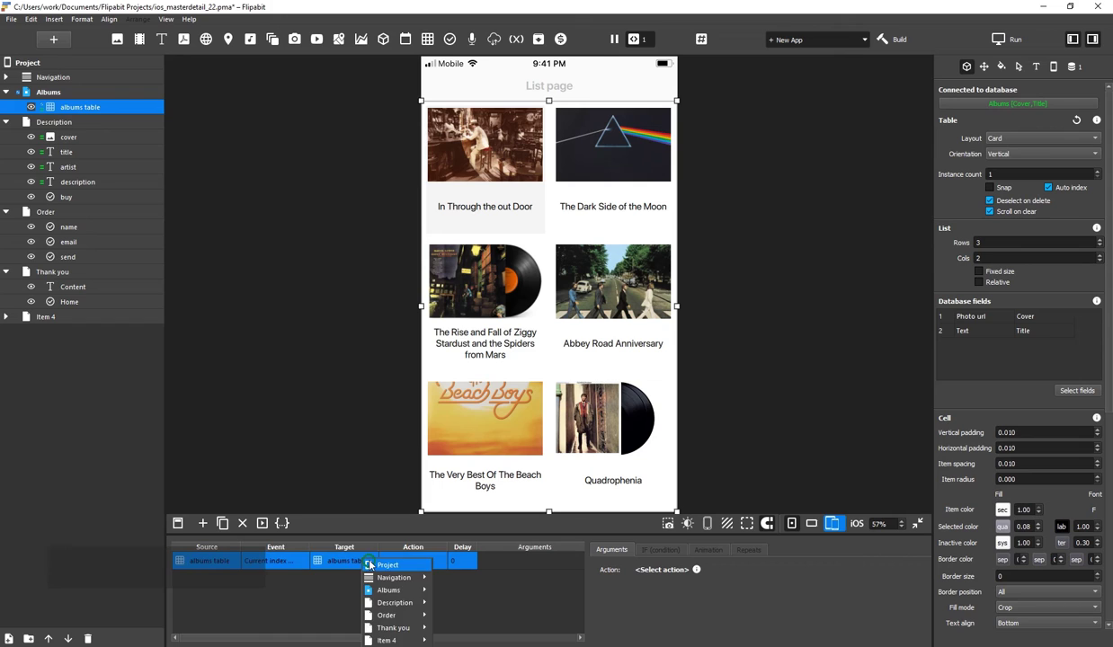
left_click(364, 569)
left_click(407, 564)
mouse_move(430, 579)
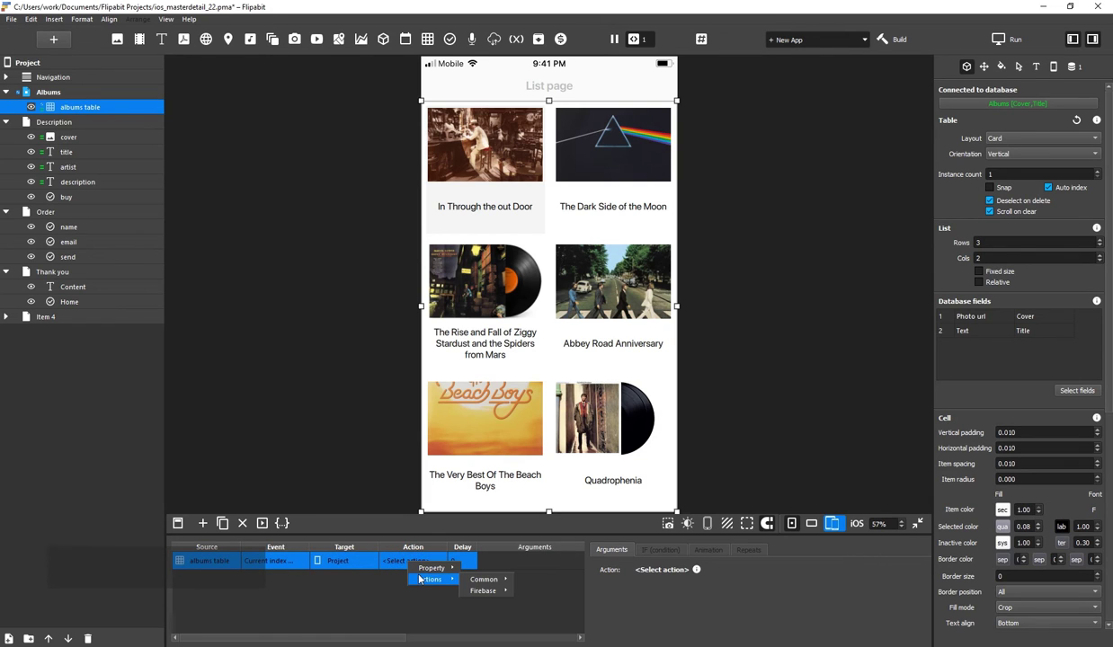
mouse_move(502, 580)
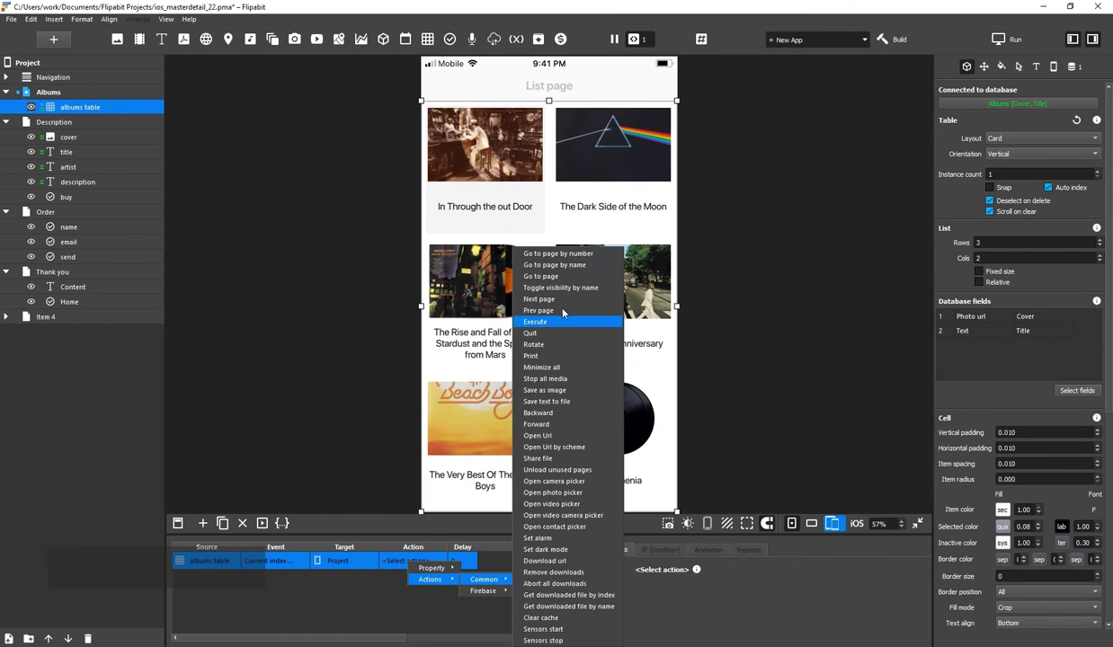
left_click(541, 276)
left_click(667, 619)
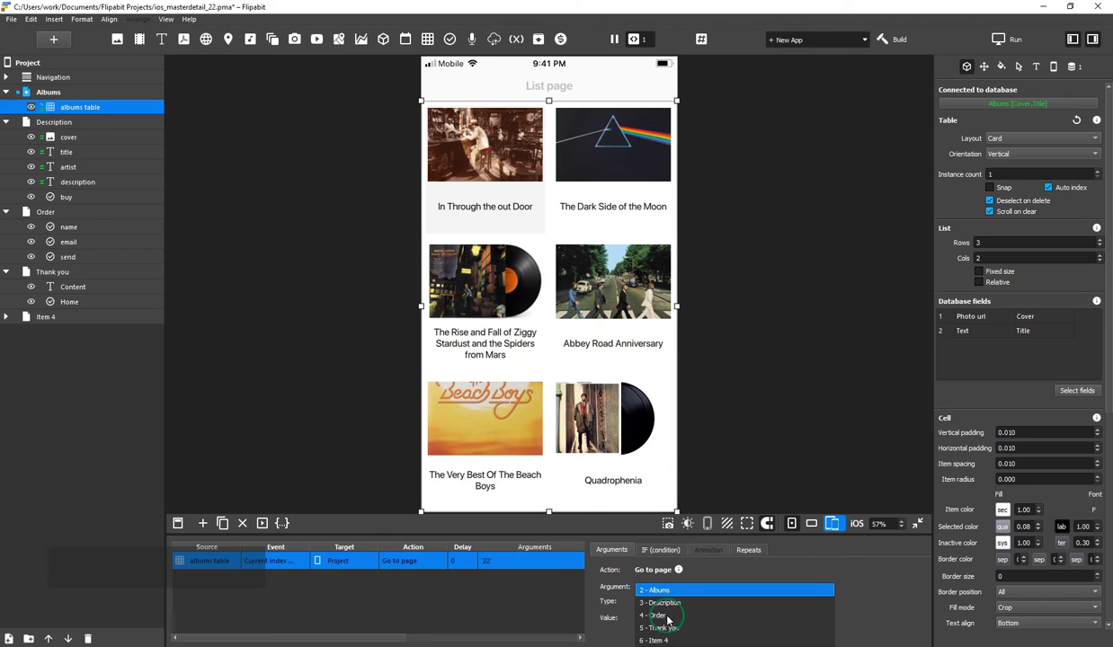
left_click(667, 609)
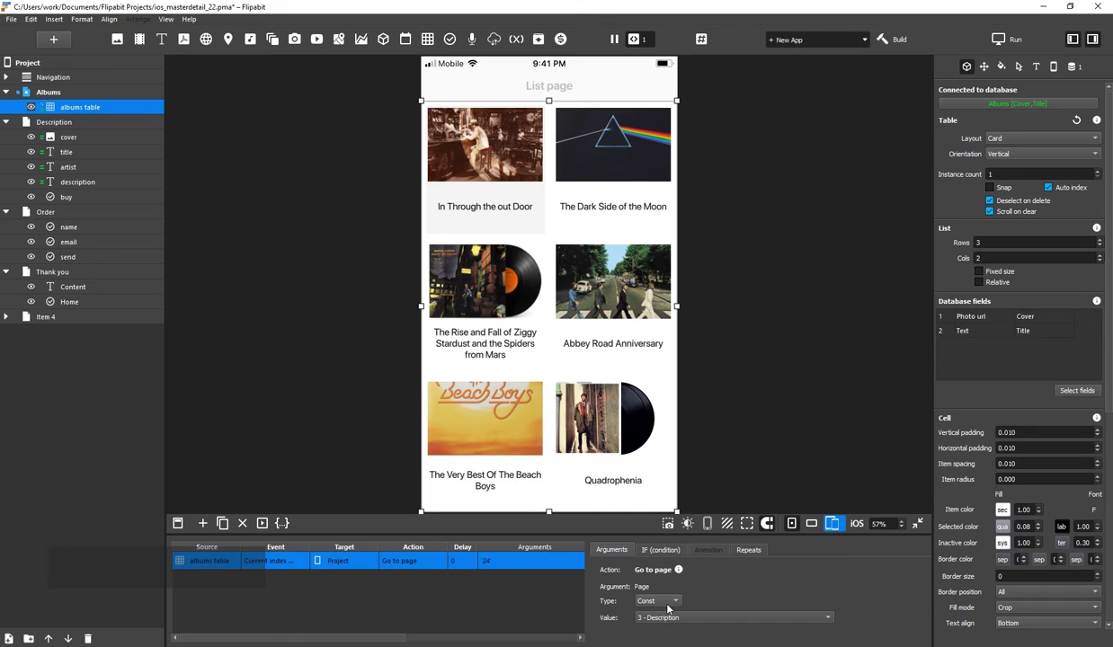
Duplicate the action to set the cover's row id from the albums table's current row id
left_click(224, 523)
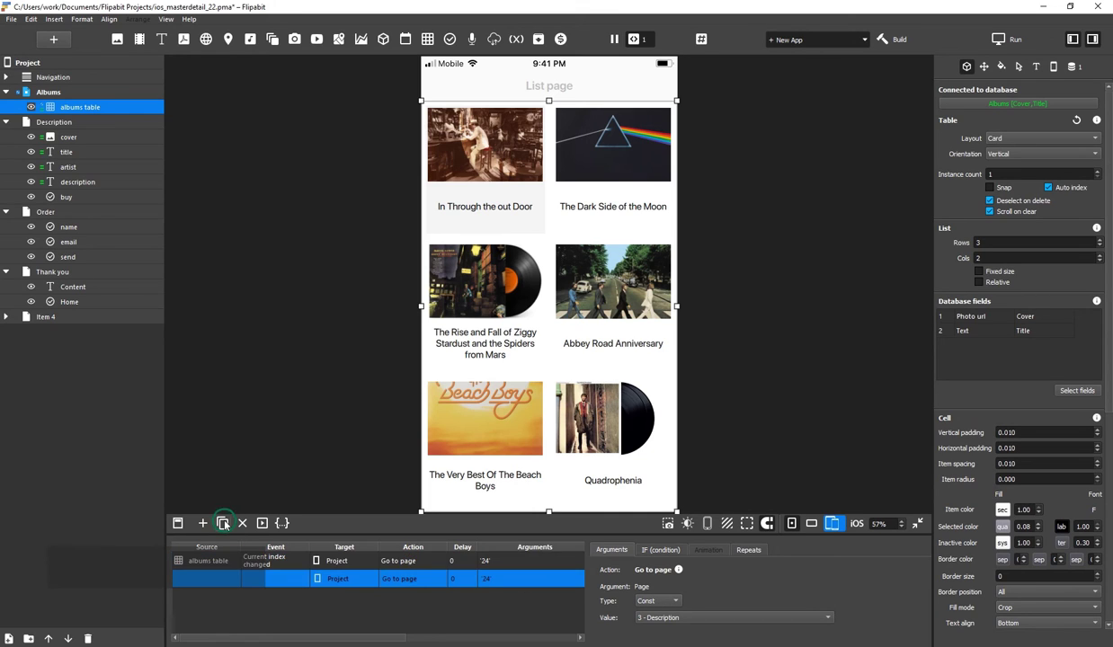
left_click(359, 579)
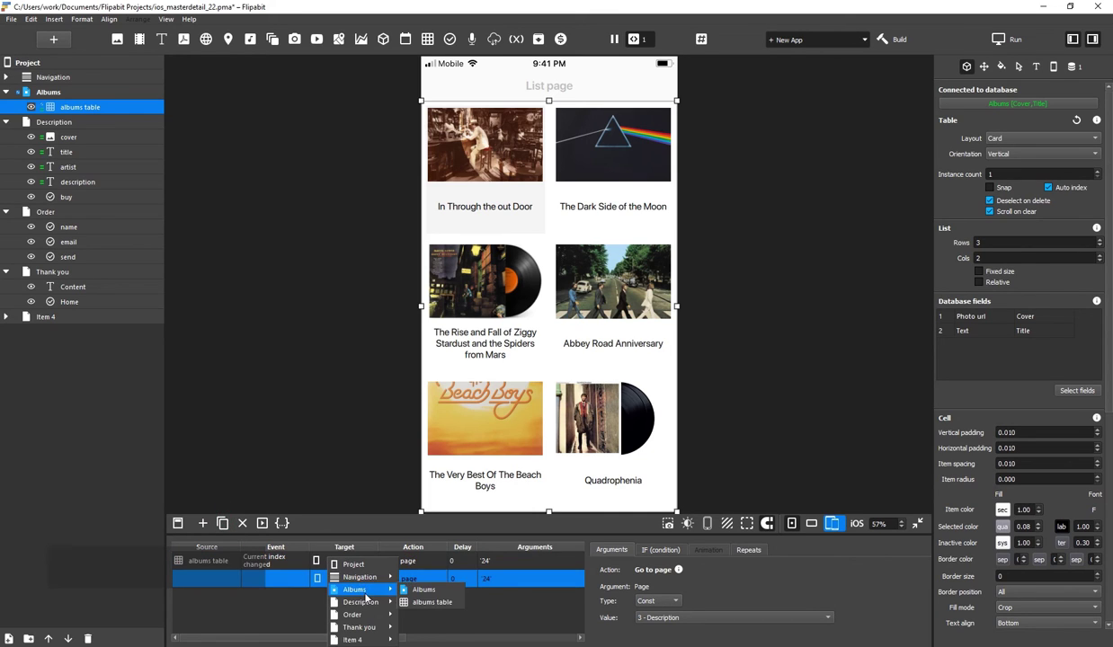
mouse_move(355, 601)
left_click(411, 580)
left_click(411, 580)
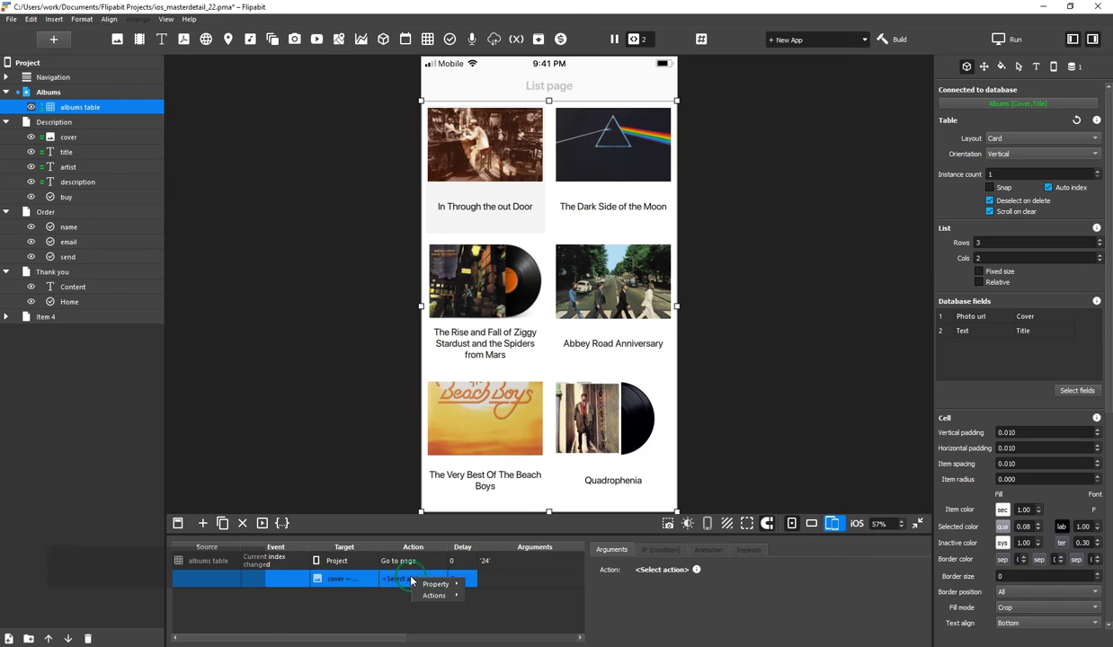
mouse_move(432, 585)
mouse_move(483, 589)
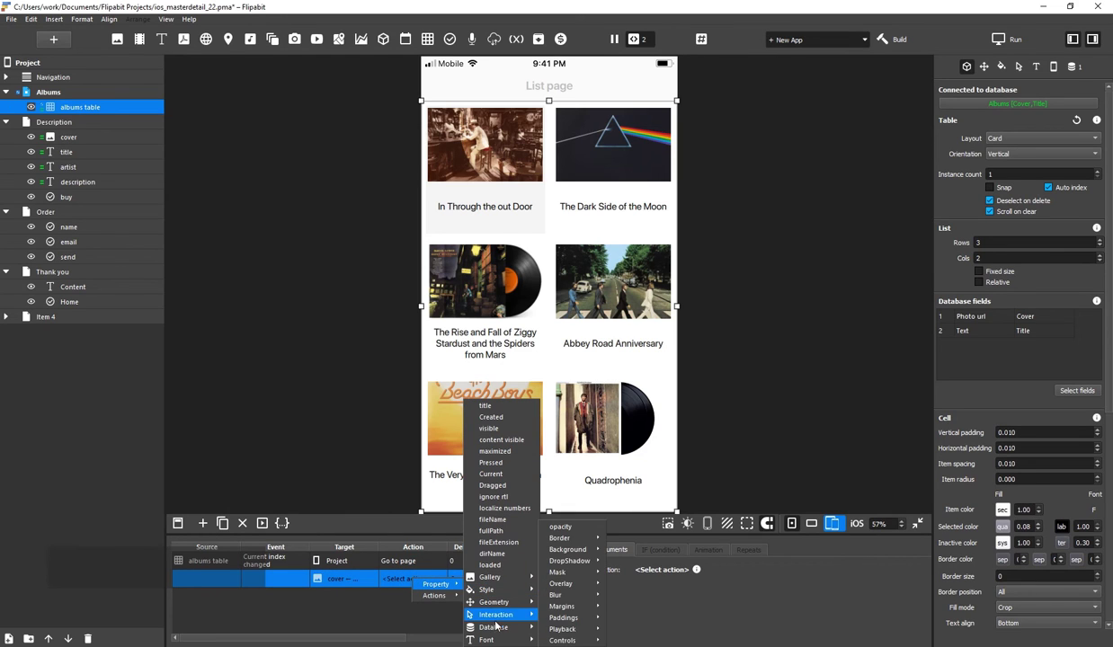
mouse_move(498, 629)
left_click(559, 606)
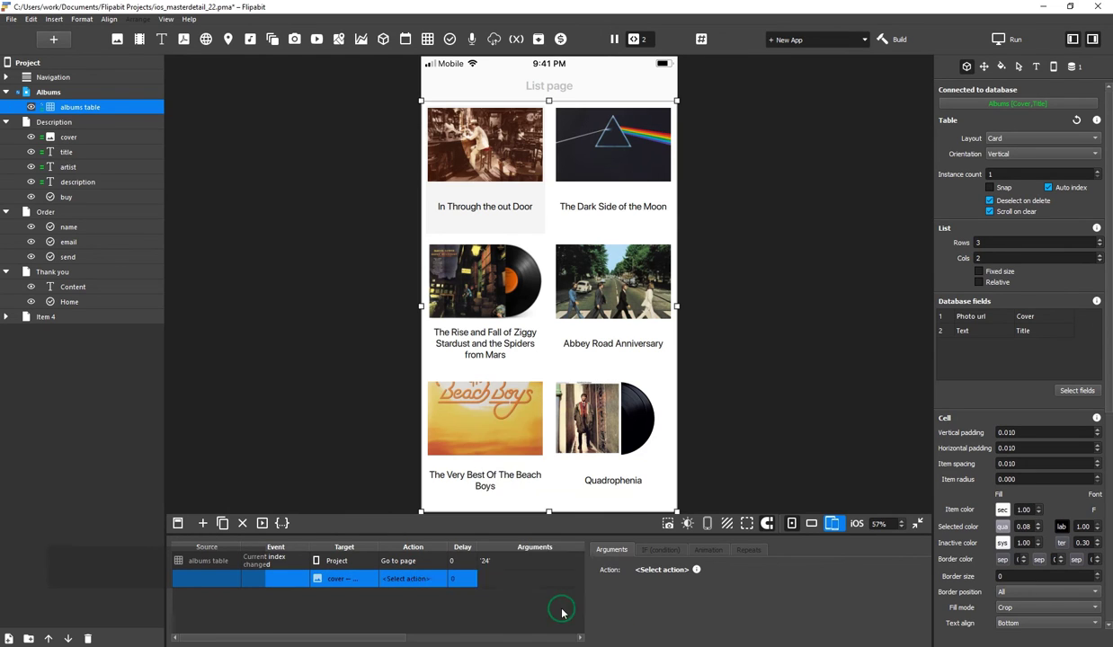
left_click(670, 601)
left_click(675, 614)
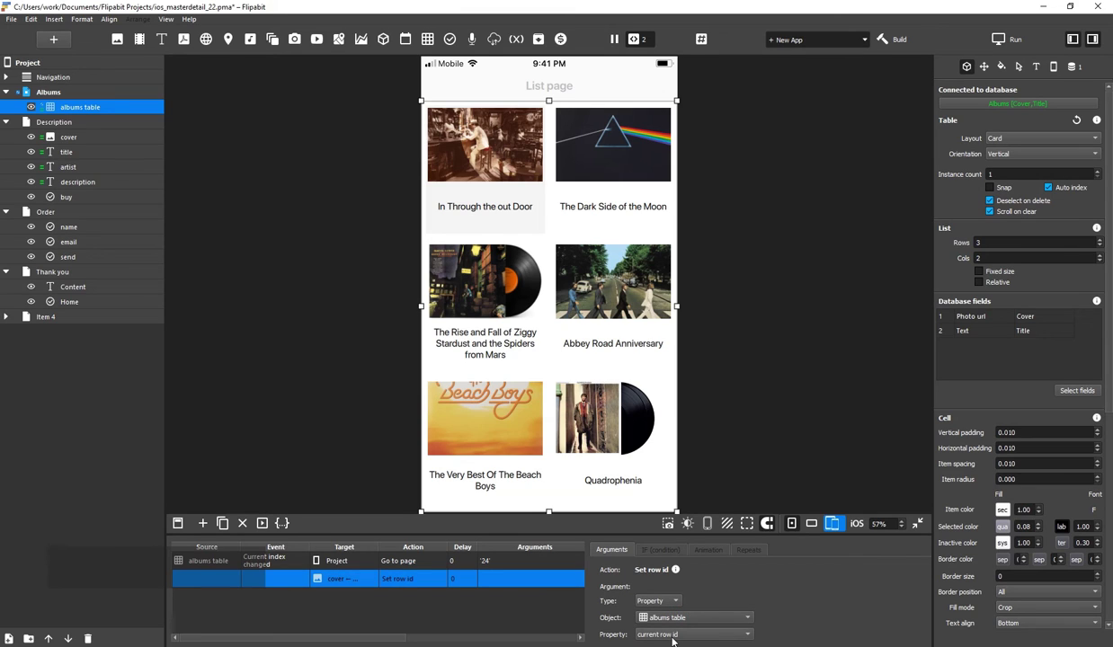
Copy the row id action three times, targeting the title, artist and description texts
left_click(222, 524)
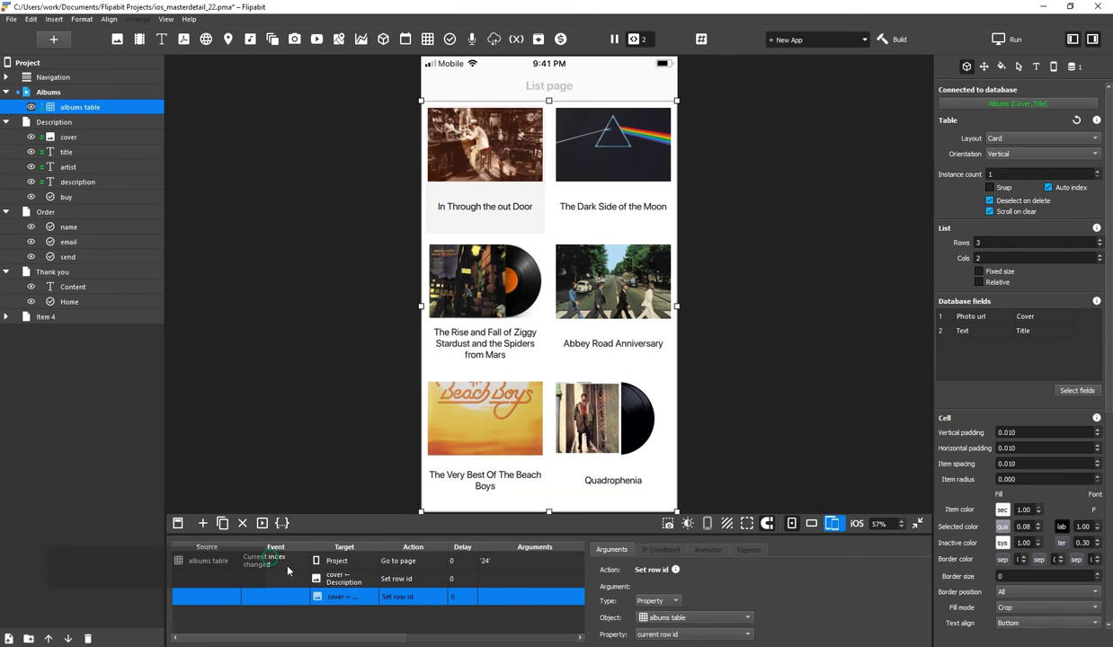
left_click(350, 597)
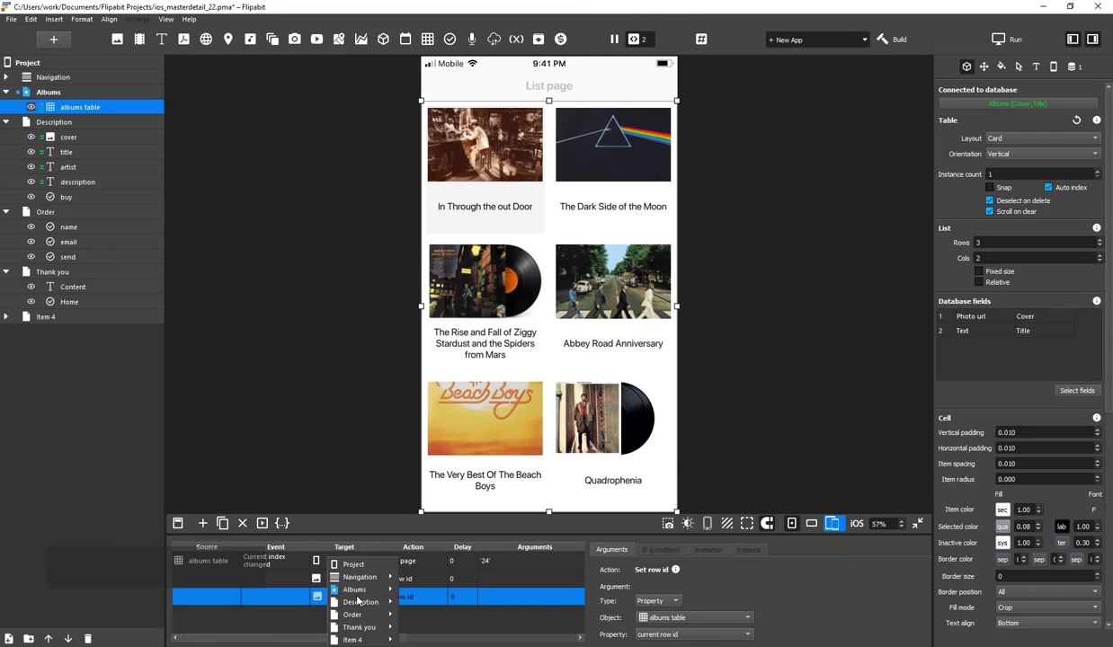
mouse_move(360, 602)
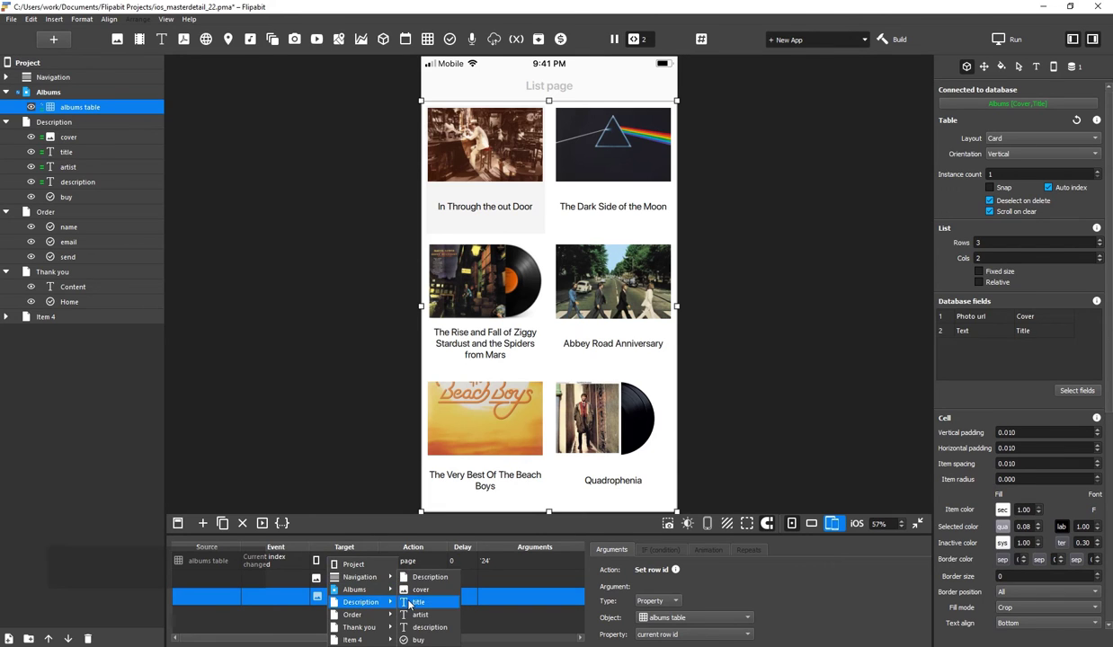
left_click(409, 604)
left_click(223, 523)
left_click(347, 615)
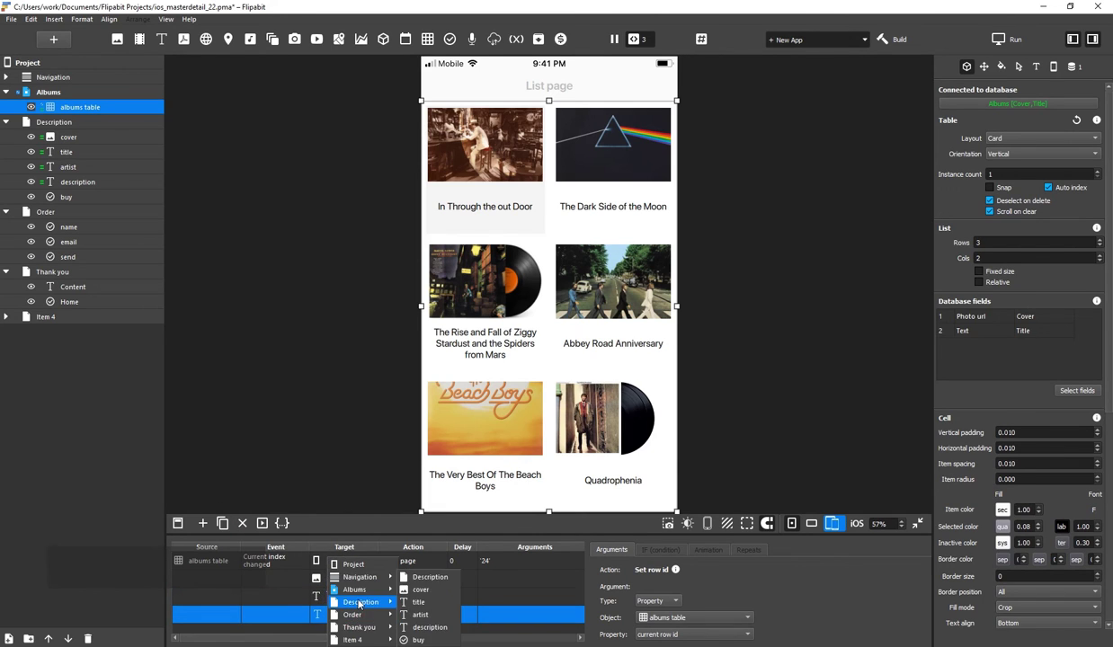
left_click(420, 615)
left_click(222, 524)
left_click(346, 619)
left_click(430, 627)
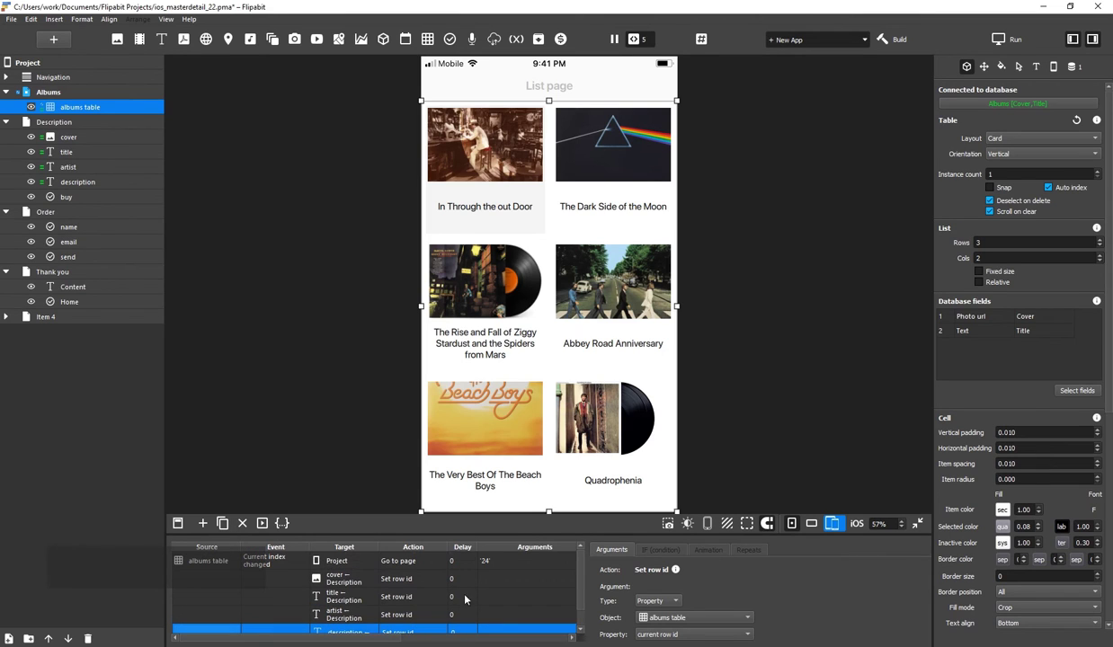
In the preview, pick The Dark Side of the Moon on the Albums page and scroll its Description page
left_click(806, 422)
left_click(605, 156)
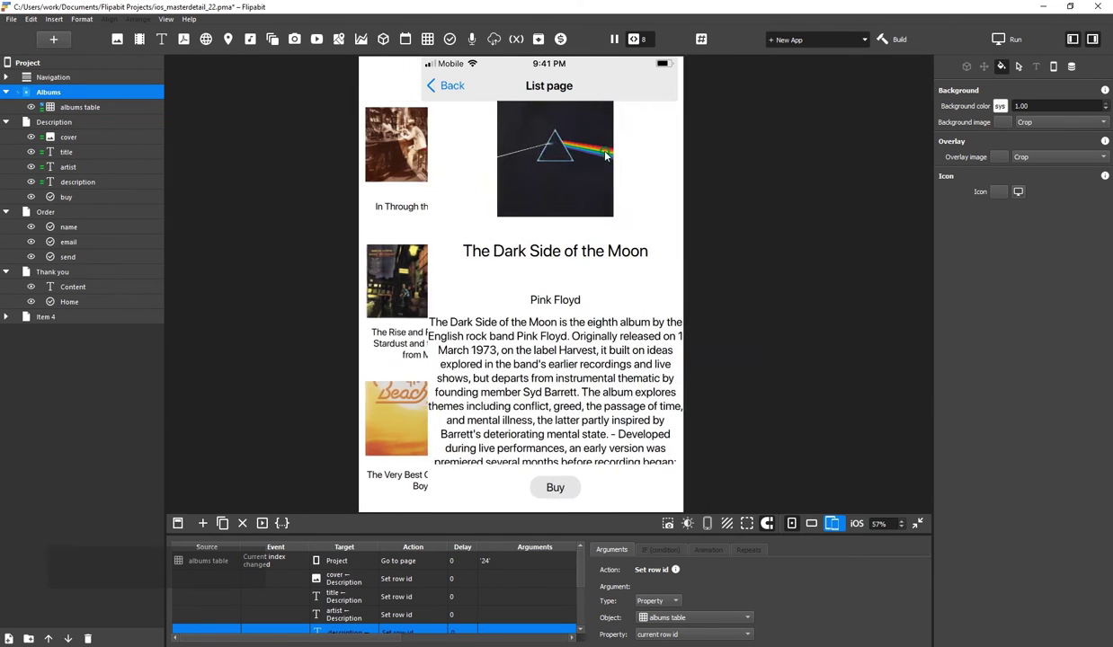
scroll(556, 379, "down", 2)
scroll(557, 379, "up", 3)
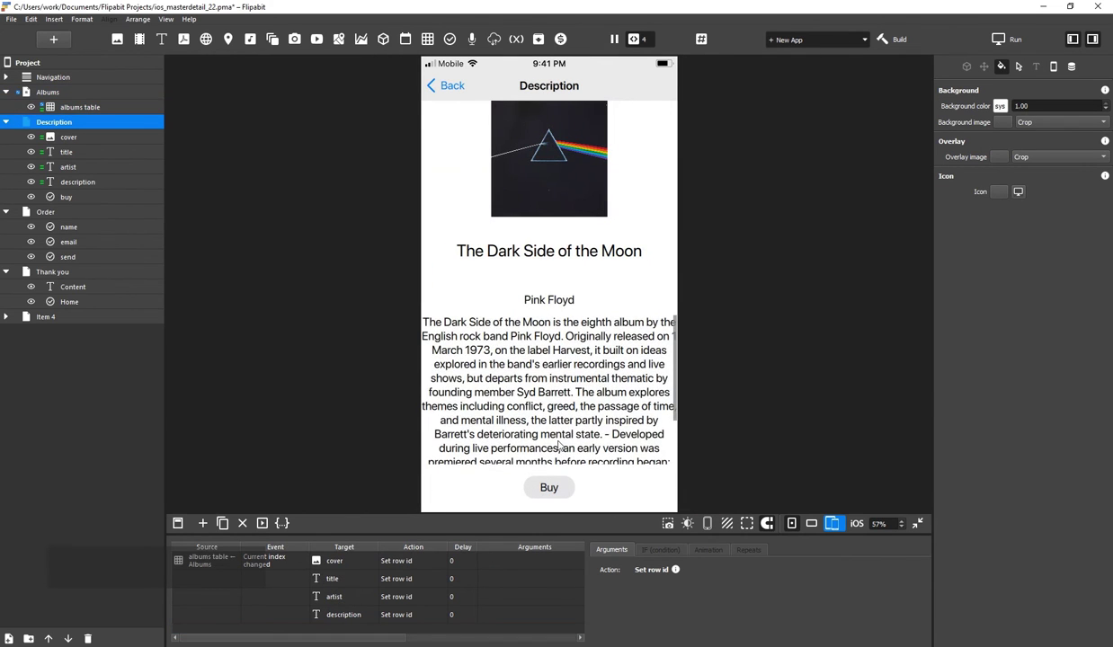
Add a Click event to the Buy button with Target set to Project
left_click(551, 488)
left_click(202, 523)
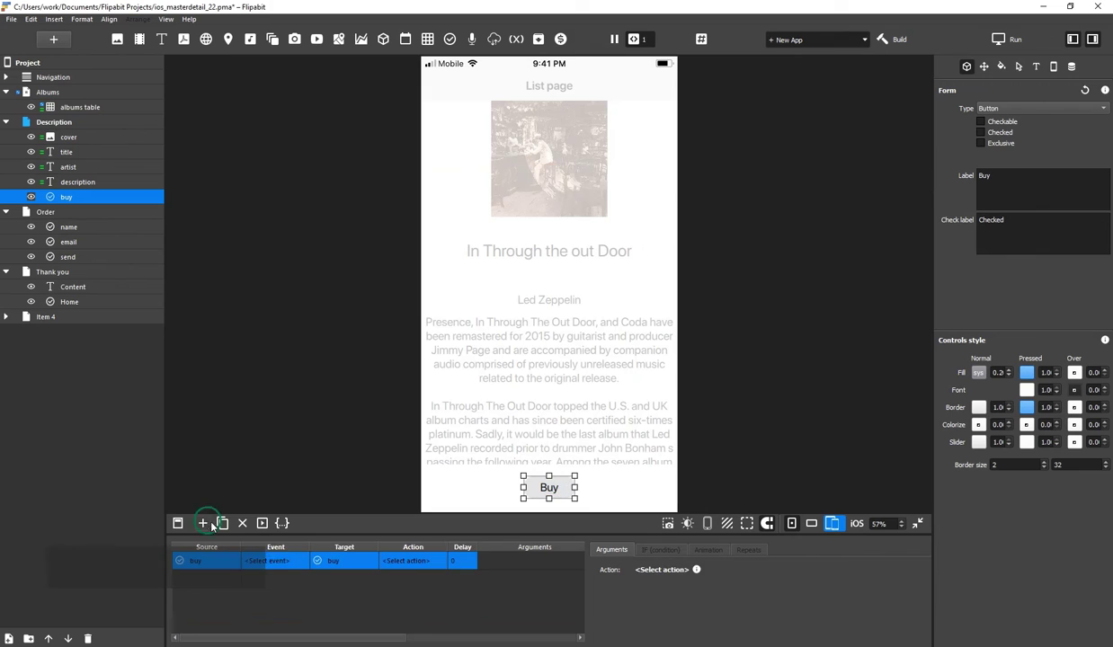
left_click(277, 561)
mouse_move(297, 578)
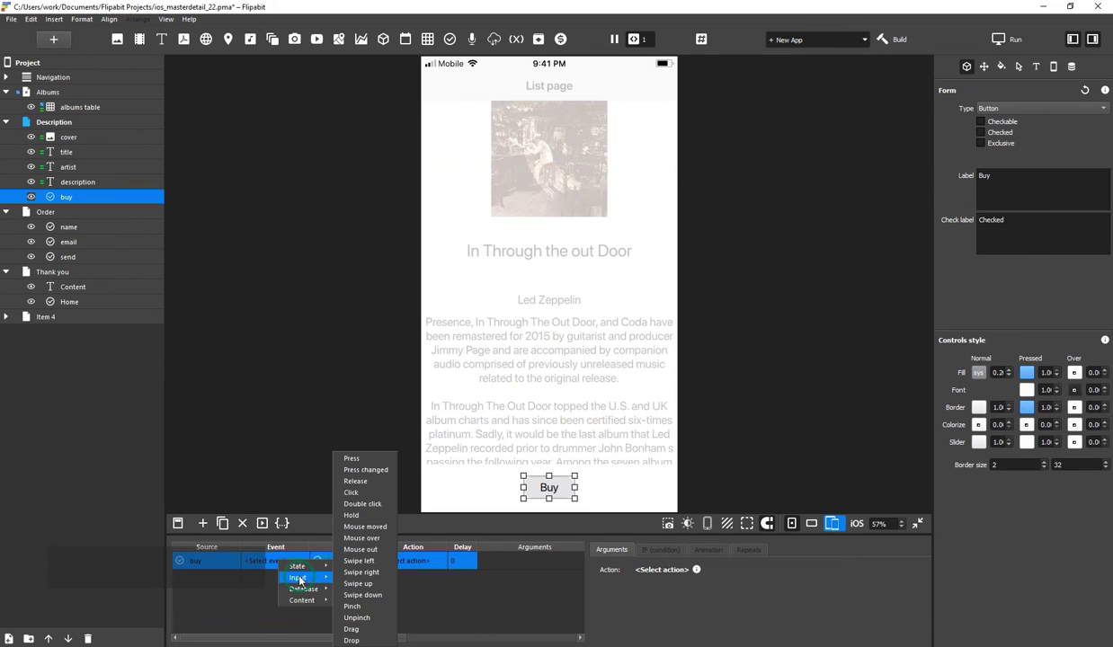
left_click(347, 491)
left_click(342, 561)
left_click(368, 571)
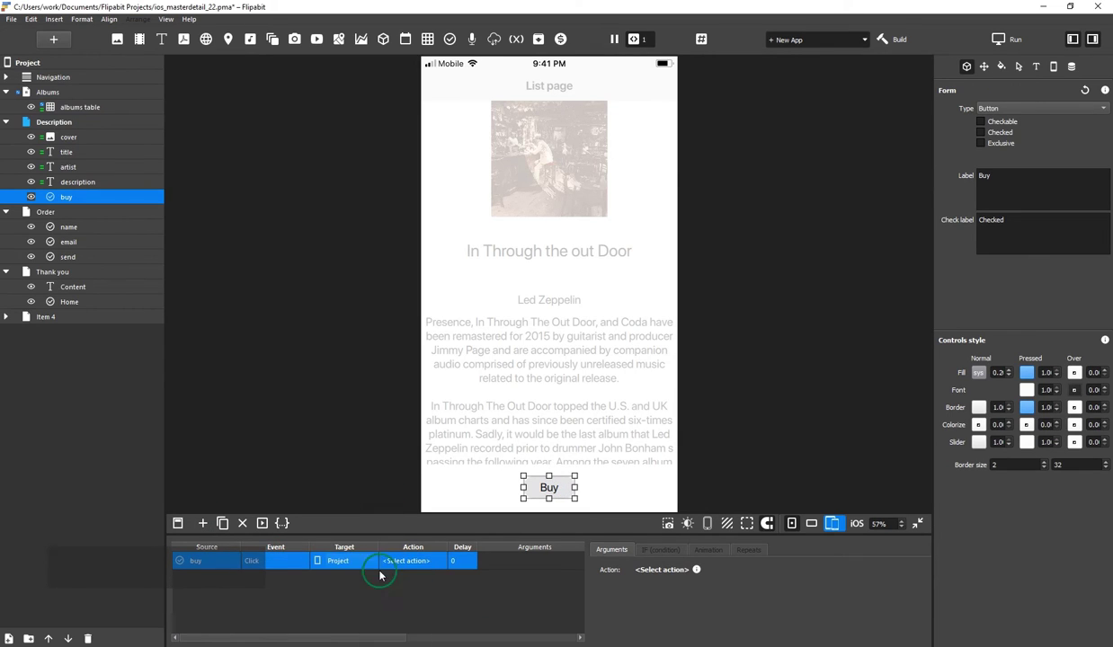
Set the action to Common > Go to page 4 - Order, then test Buy in preview
left_click(410, 561)
mouse_move(422, 582)
mouse_move(489, 580)
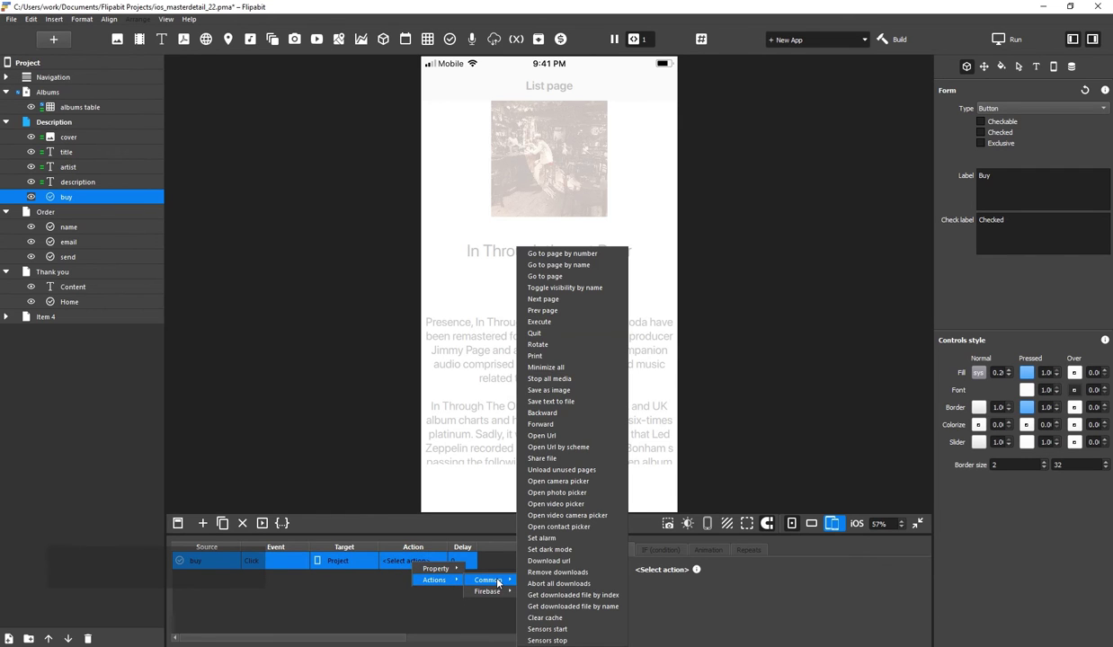
left_click(565, 277)
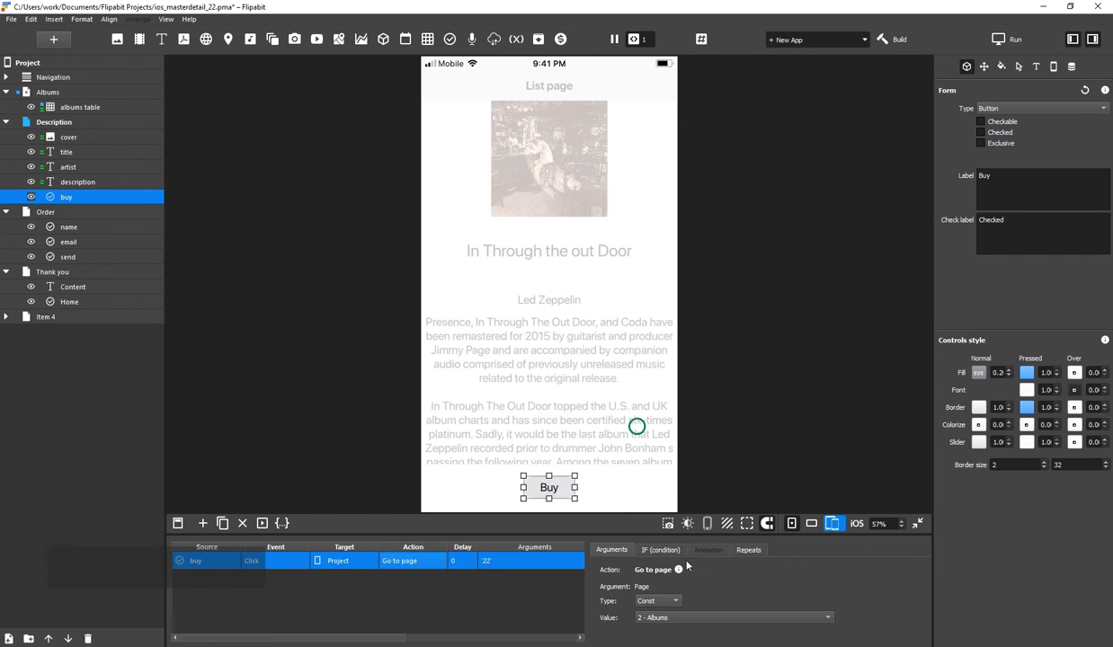
left_click(670, 618)
left_click(671, 617)
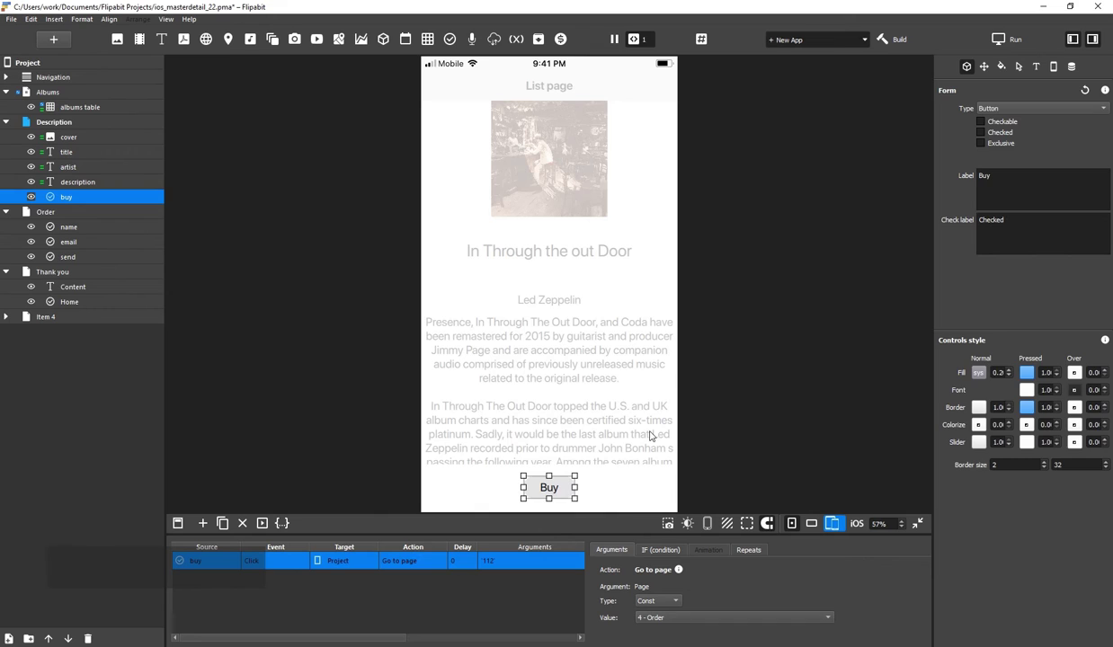
left_click(546, 483)
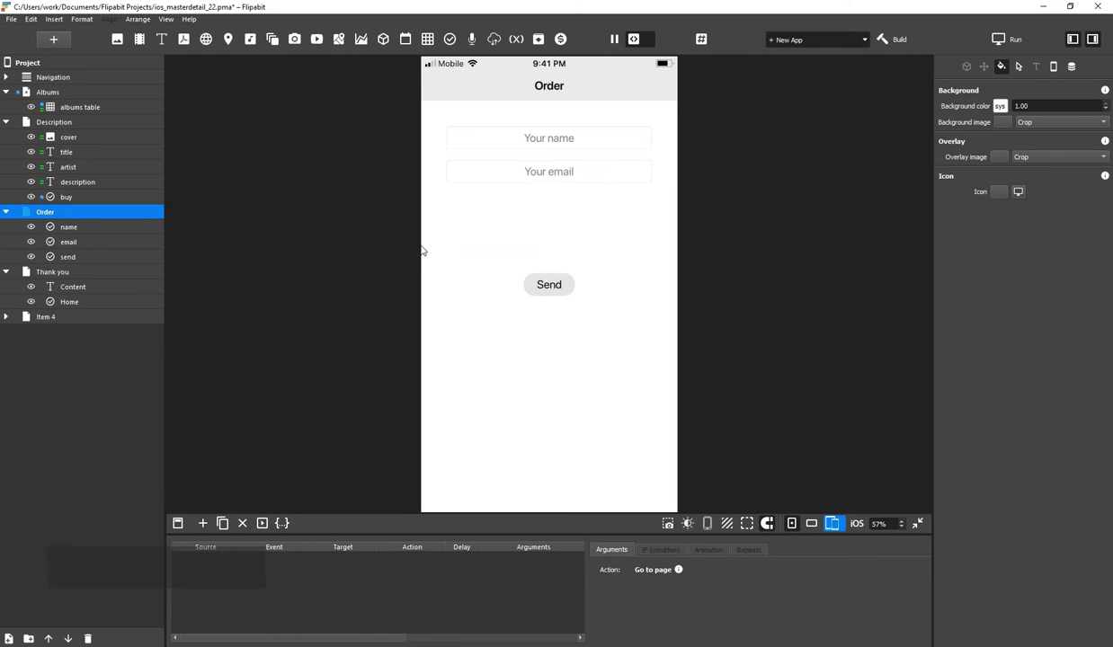
Give Send a Click event on Project going to page 5 - Thank you, and test it
left_click(545, 286)
left_click(203, 523)
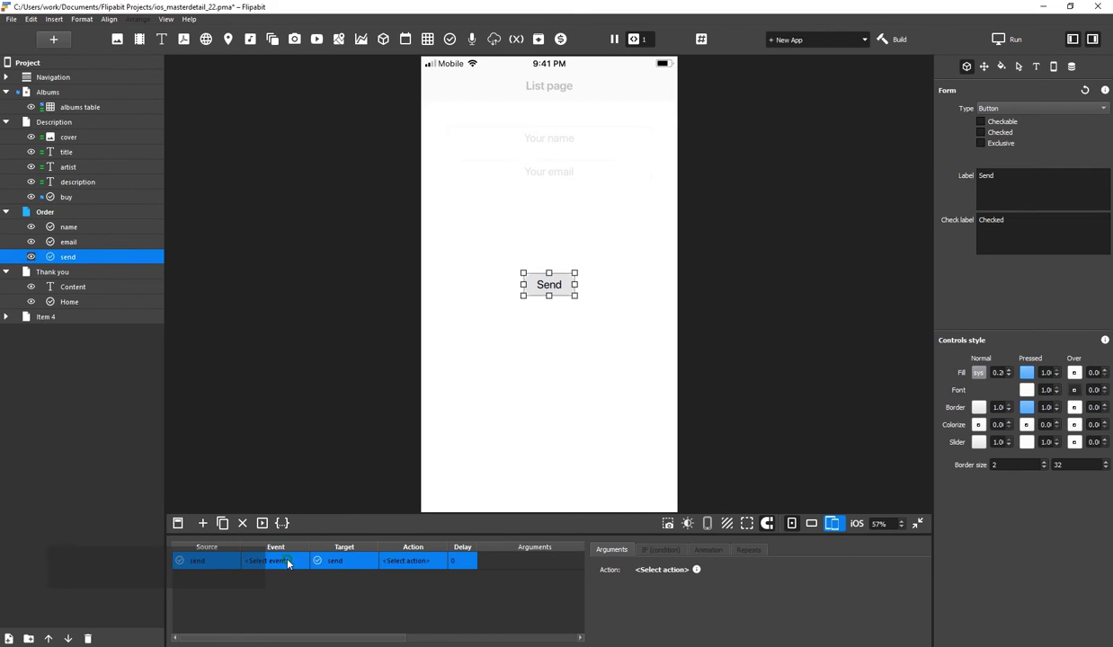
left_click(288, 561)
left_click(387, 474)
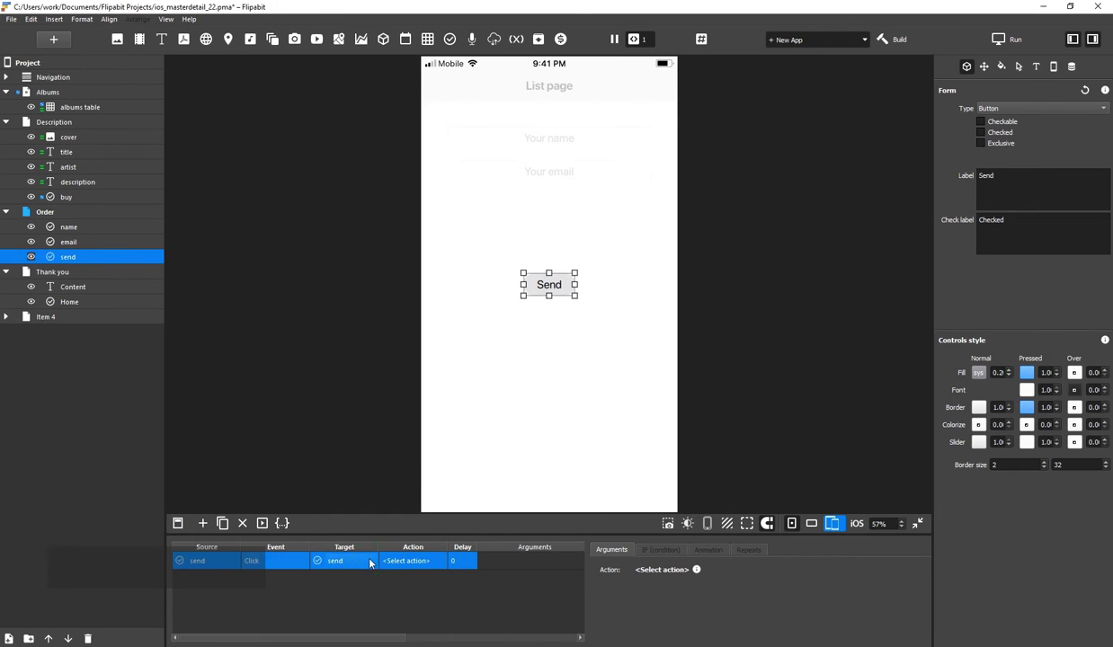
left_click(370, 564)
left_click(359, 545)
left_click(409, 561)
mouse_move(432, 575)
mouse_move(487, 574)
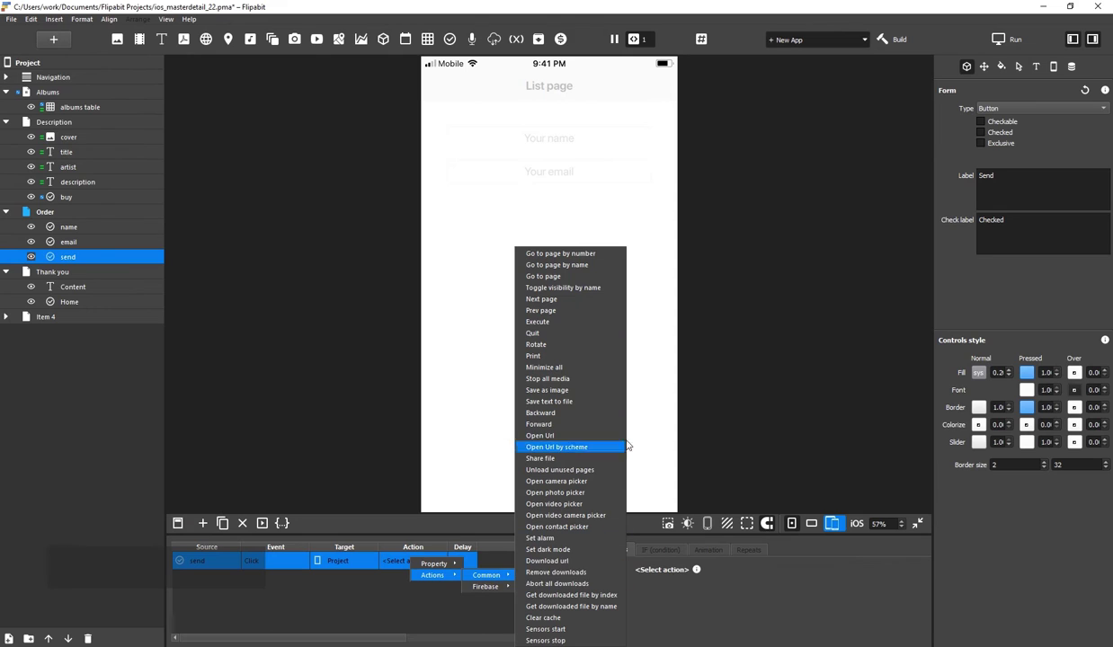
left_click(543, 276)
left_click(668, 620)
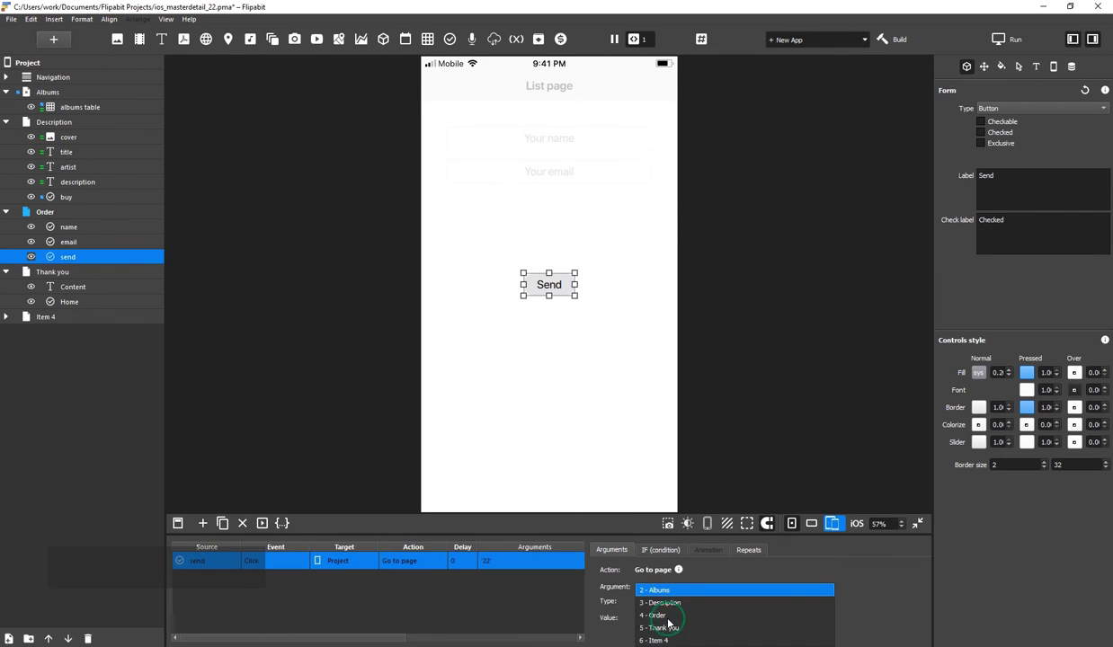
left_click(666, 627)
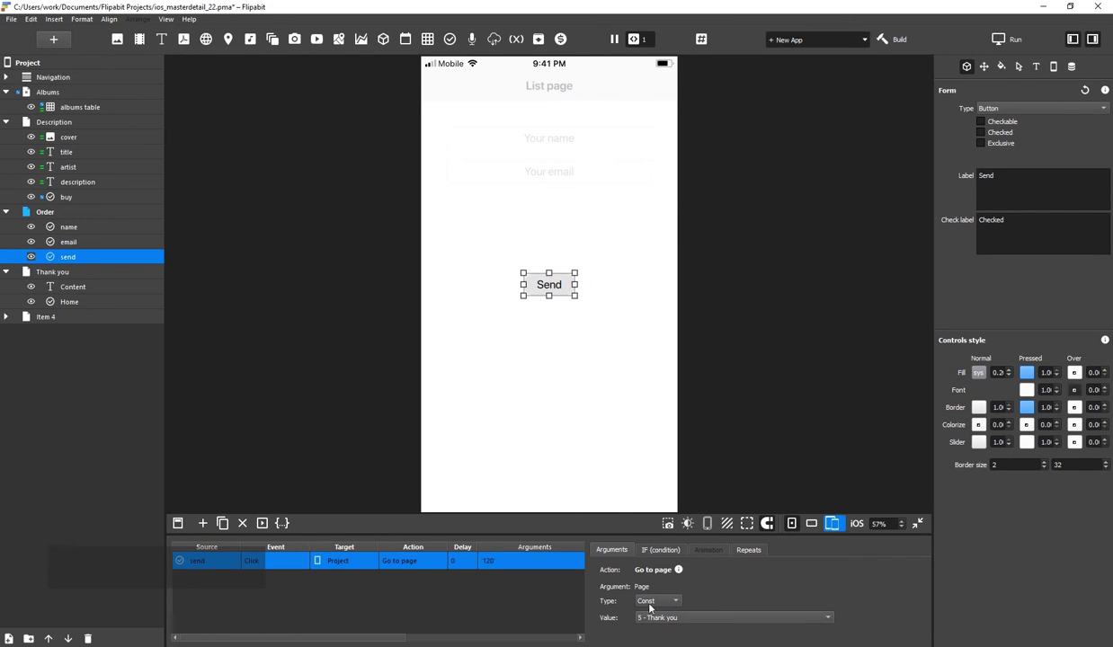
left_click(549, 286)
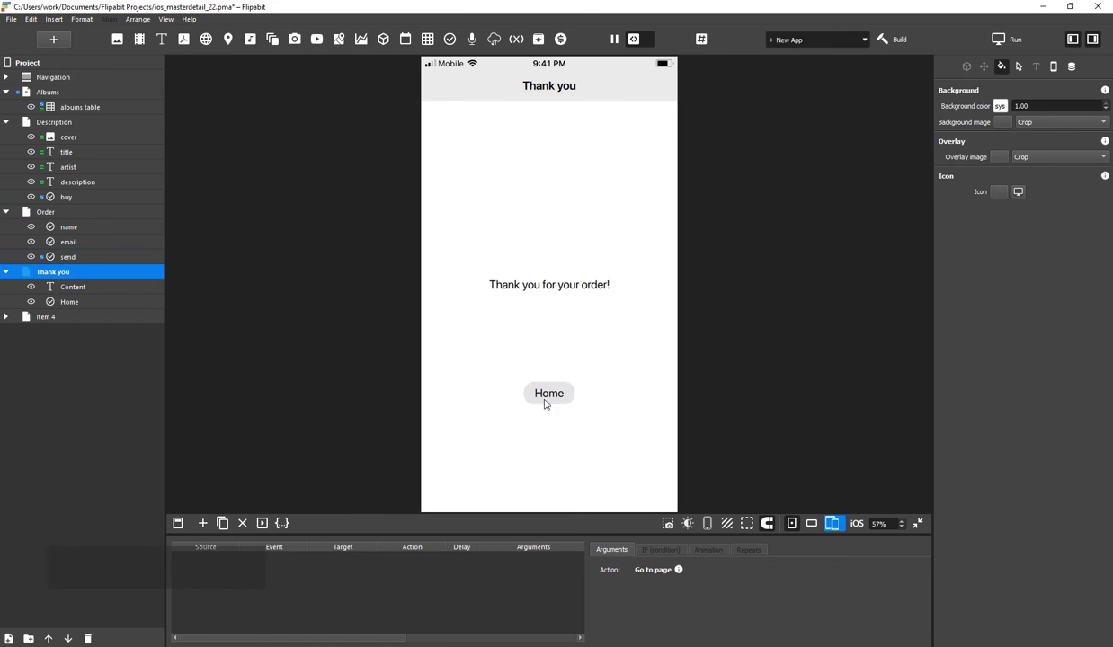
Give Home a Click event on Project going to page 2 - Albums
left_click(548, 397)
left_click(204, 524)
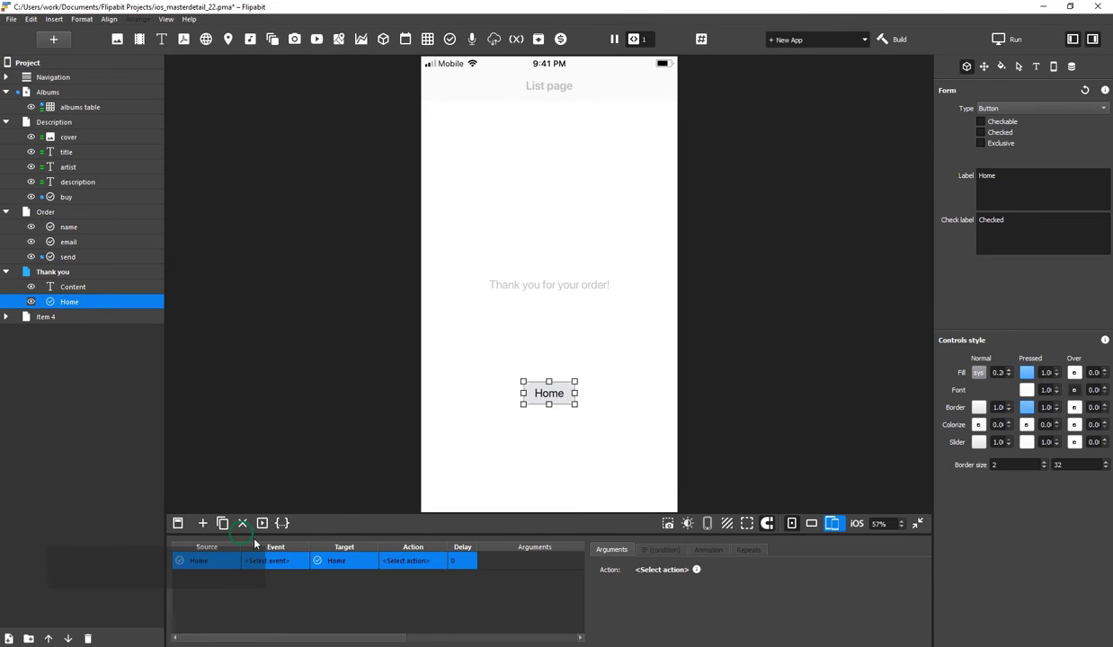
left_click(269, 560)
mouse_move(306, 574)
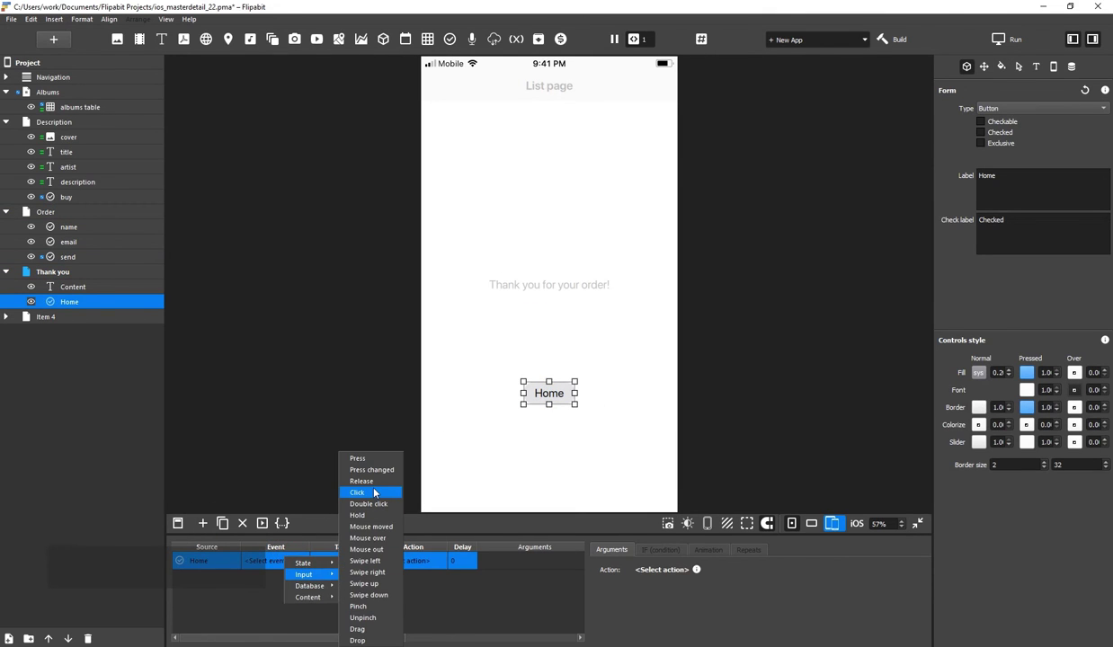
left_click(359, 492)
left_click(357, 561)
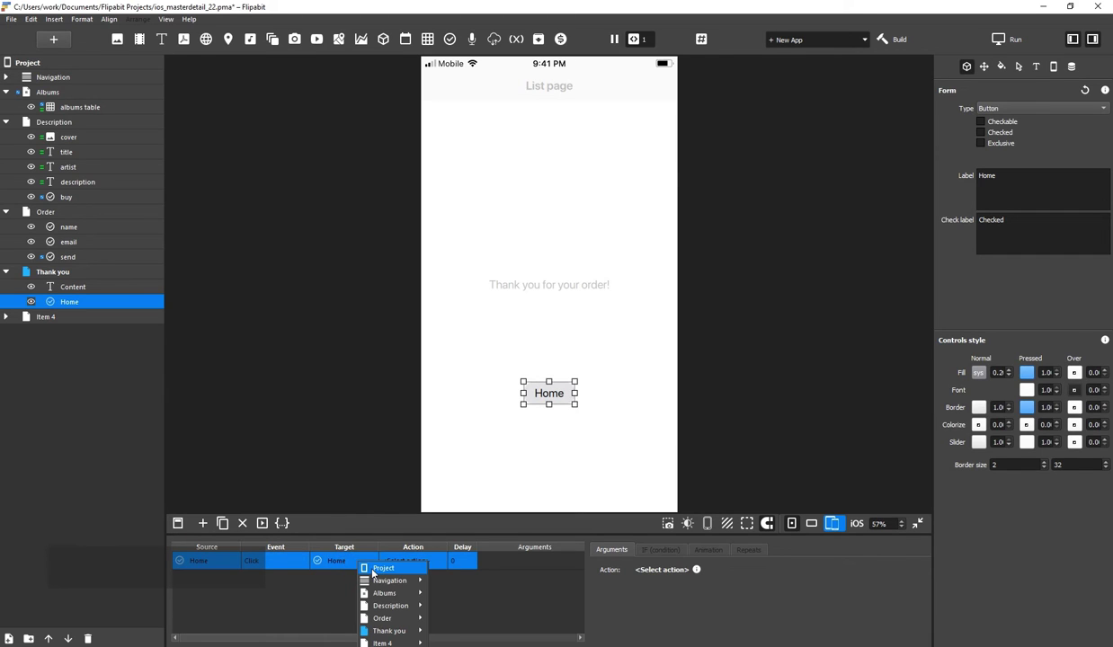
left_click(378, 569)
left_click(403, 562)
mouse_move(417, 584)
mouse_move(471, 566)
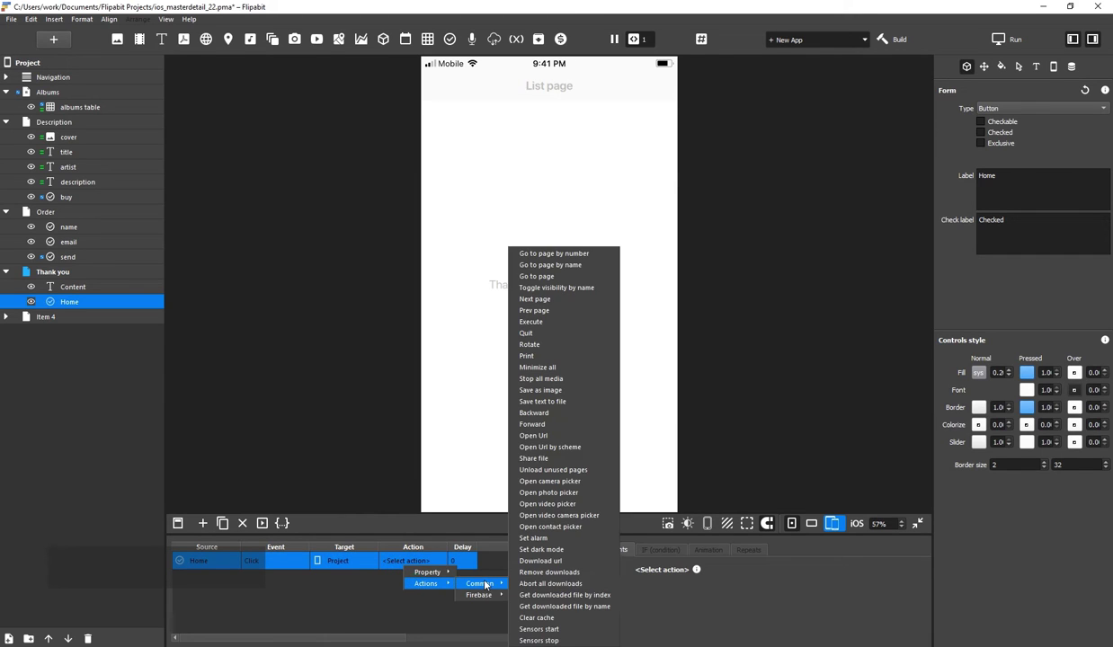
left_click(538, 277)
left_click(670, 618)
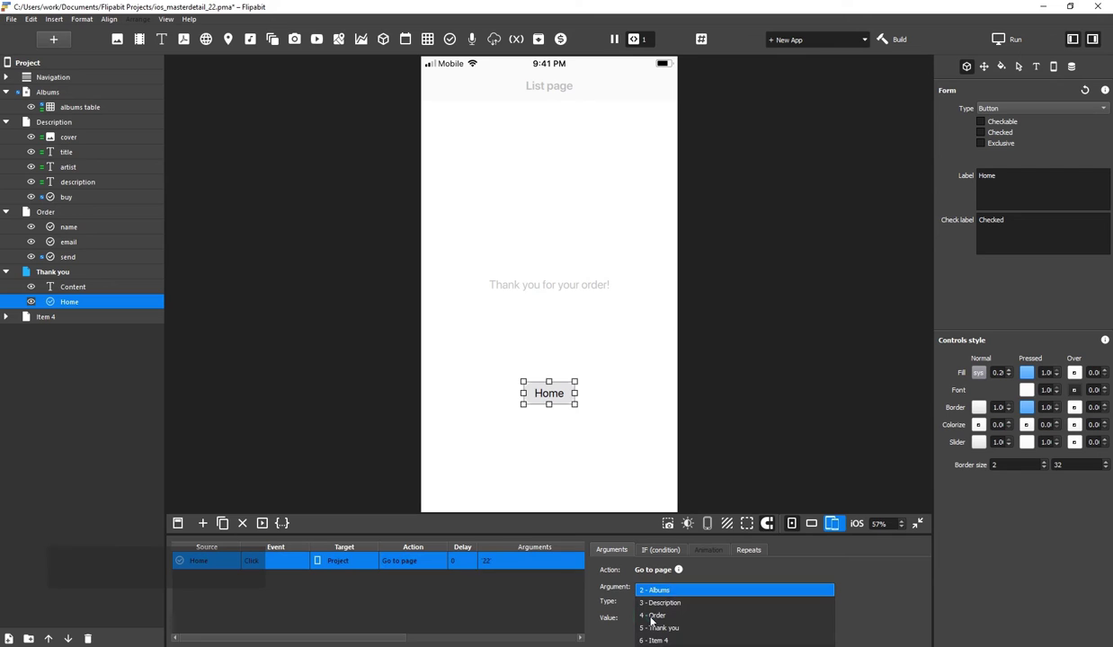
left_click(654, 590)
left_click(630, 455)
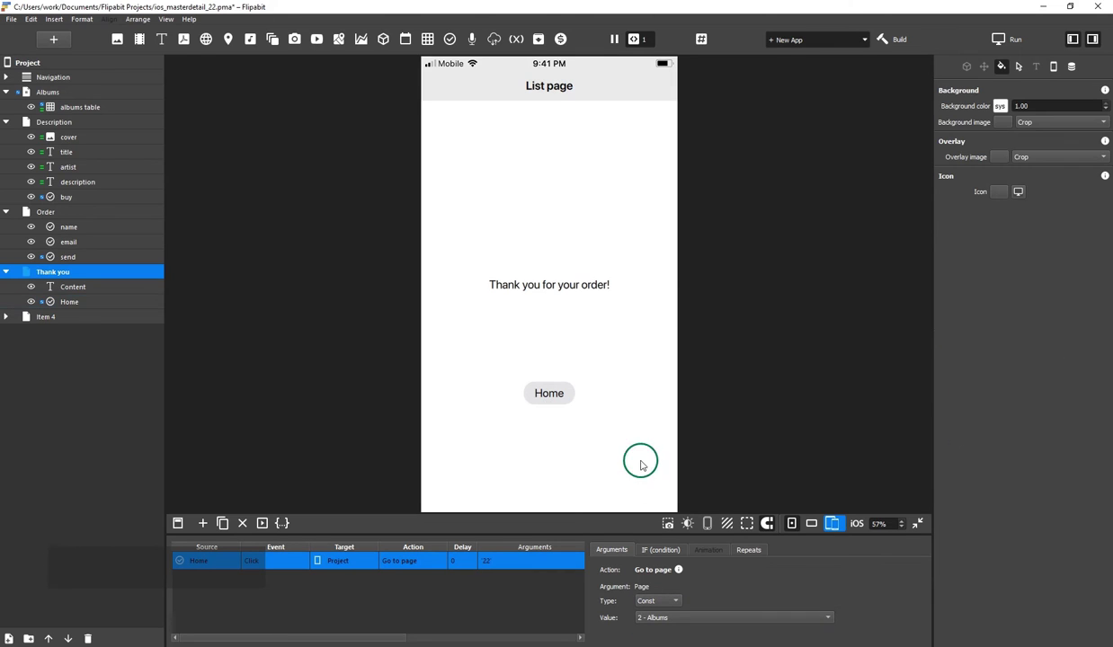
Confirm Home returns to Albums, then add a table named orders_table to the Order page
left_click(549, 396)
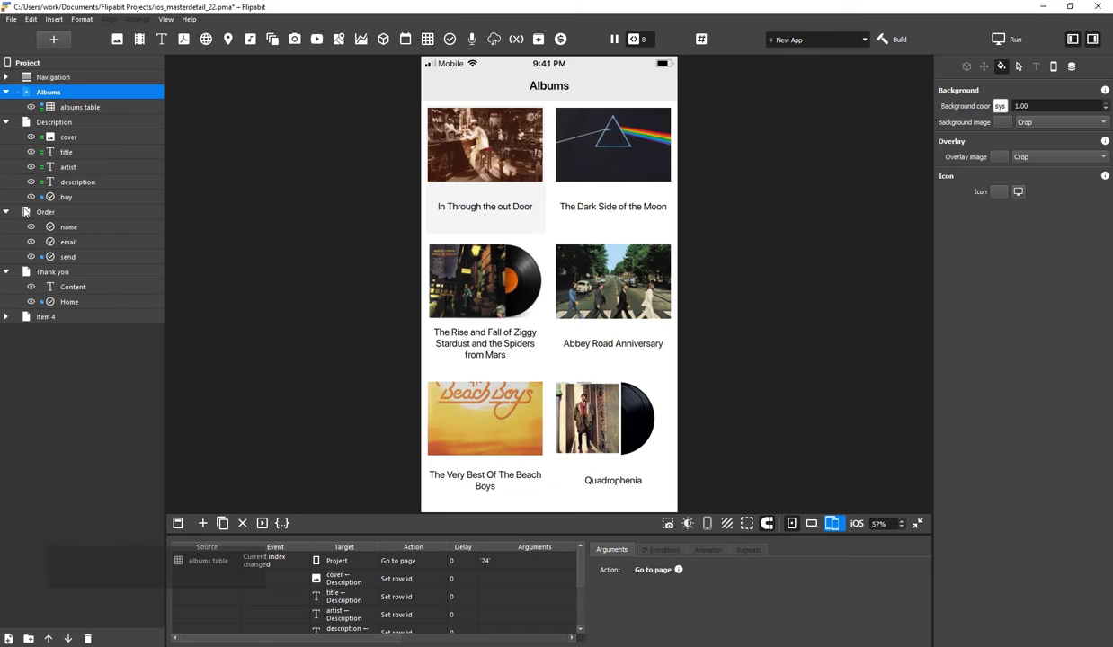
left_click(27, 216)
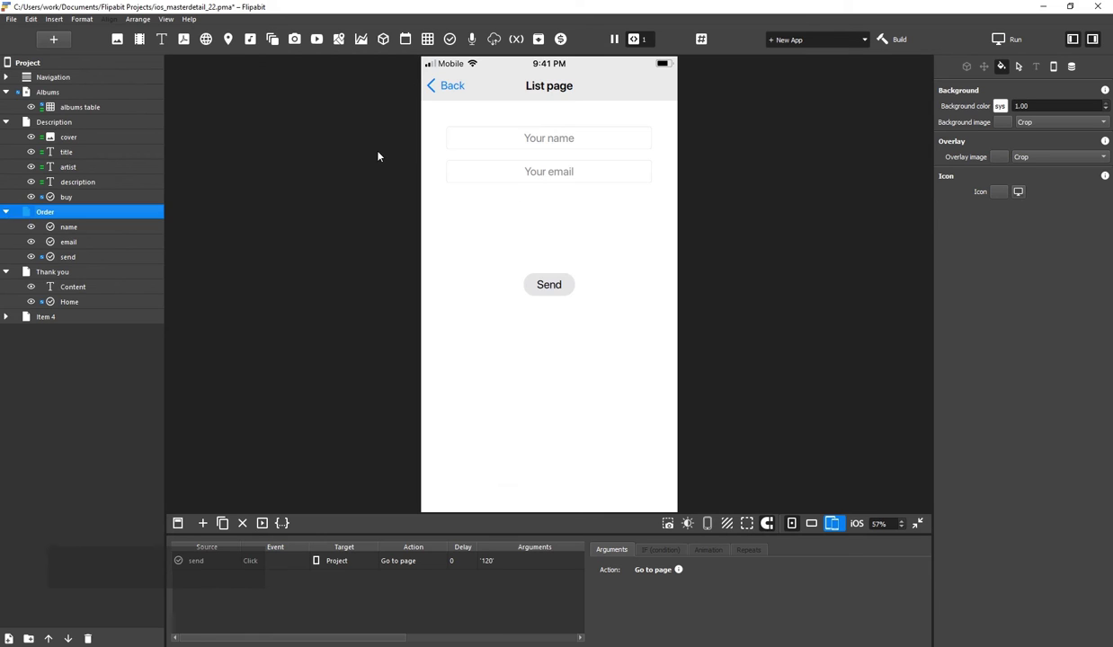
left_click(428, 41)
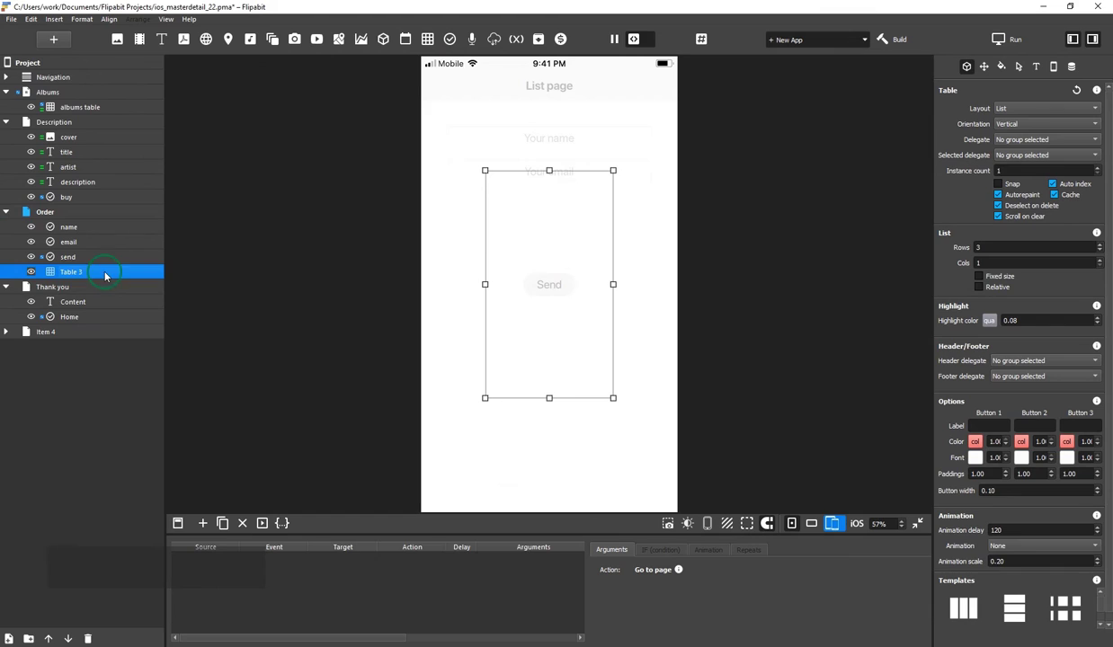
left_click(127, 262)
type("orders")
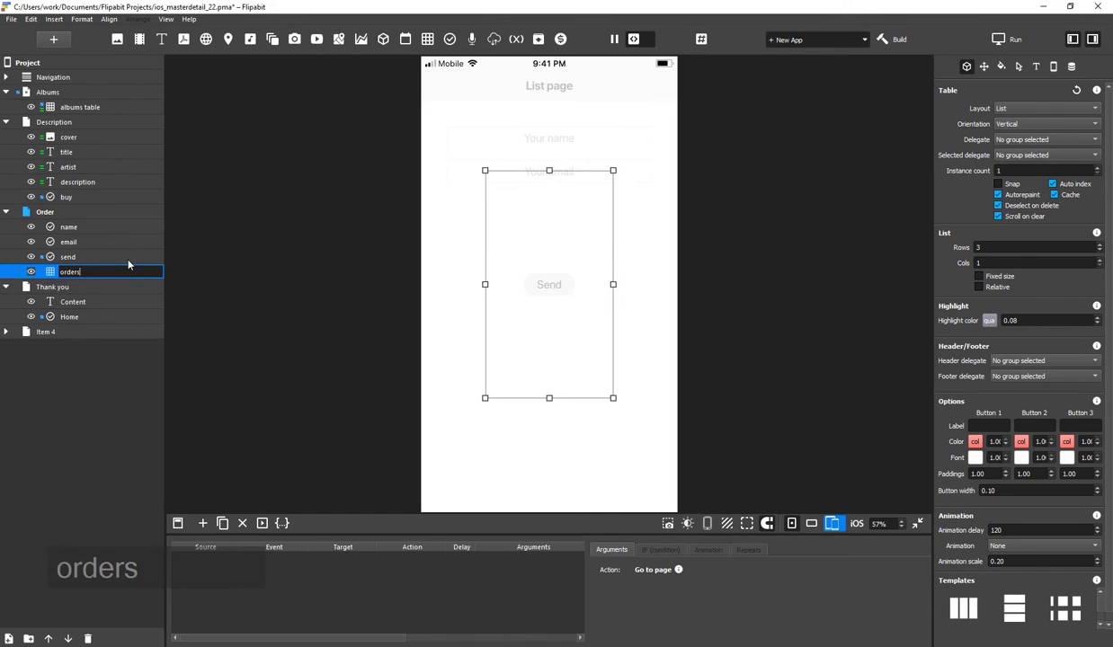
type("_table")
key("Return")
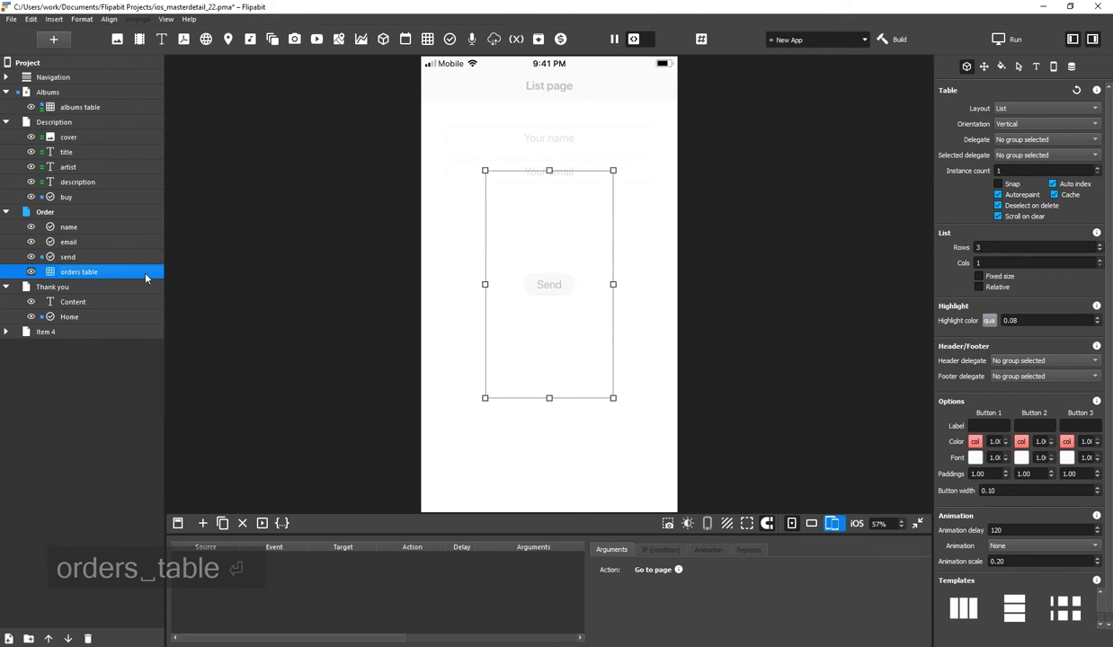
Connect orders_table to the Orders database, move it off the page and hide it
left_click(1071, 65)
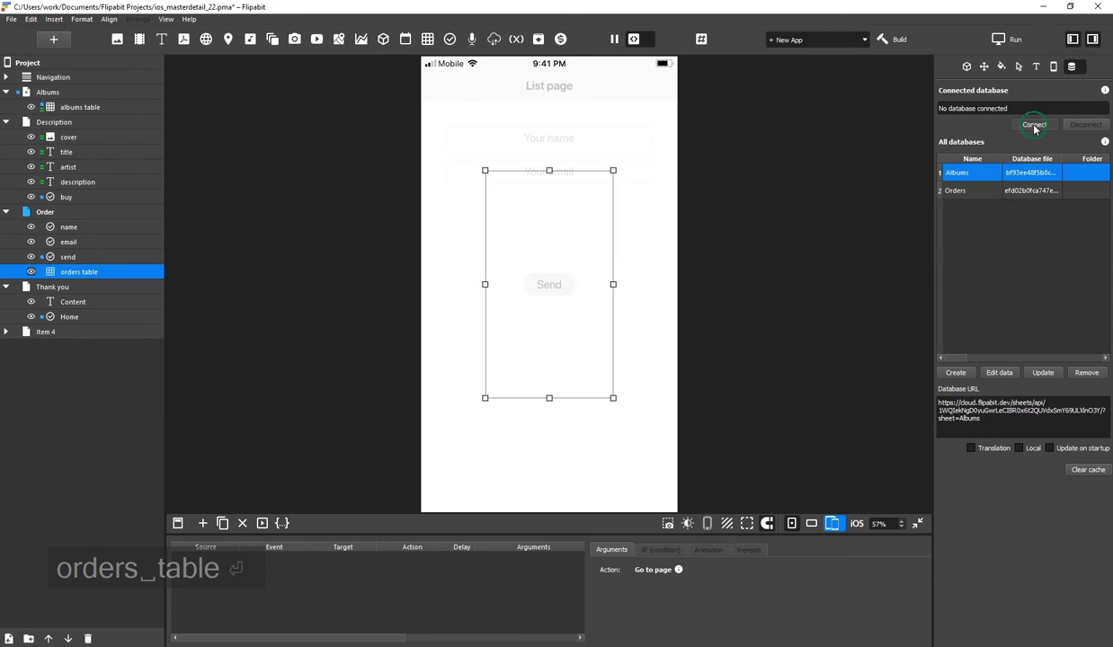
left_click(1034, 126)
left_click(330, 191)
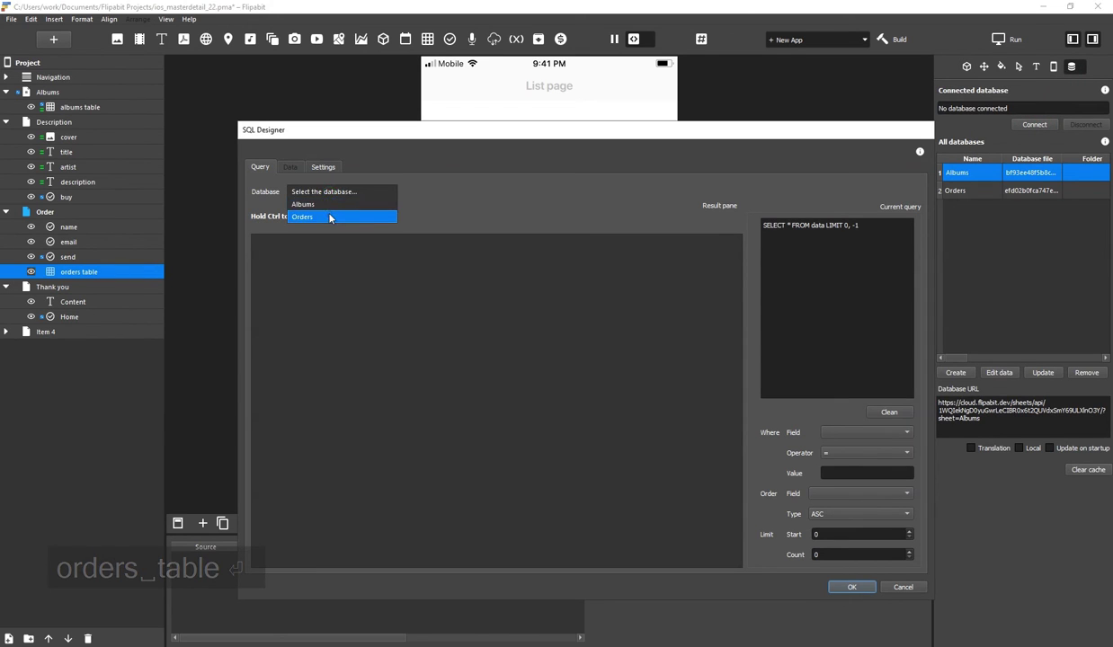
left_click(330, 217)
left_click(852, 587)
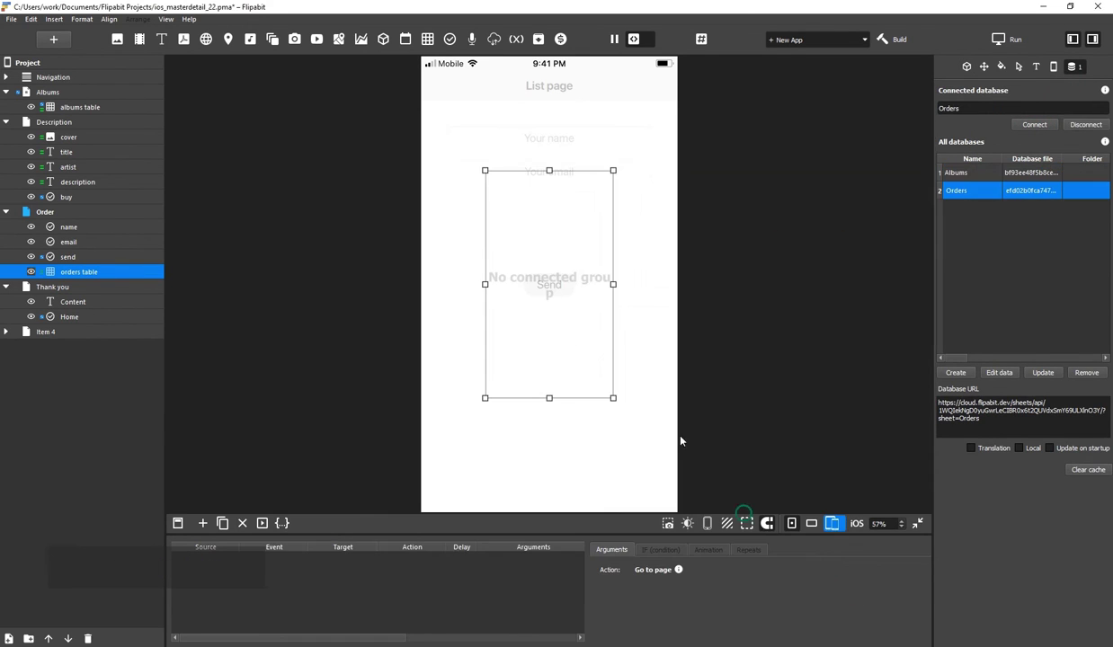
left_click_drag(574, 291, 333, 331)
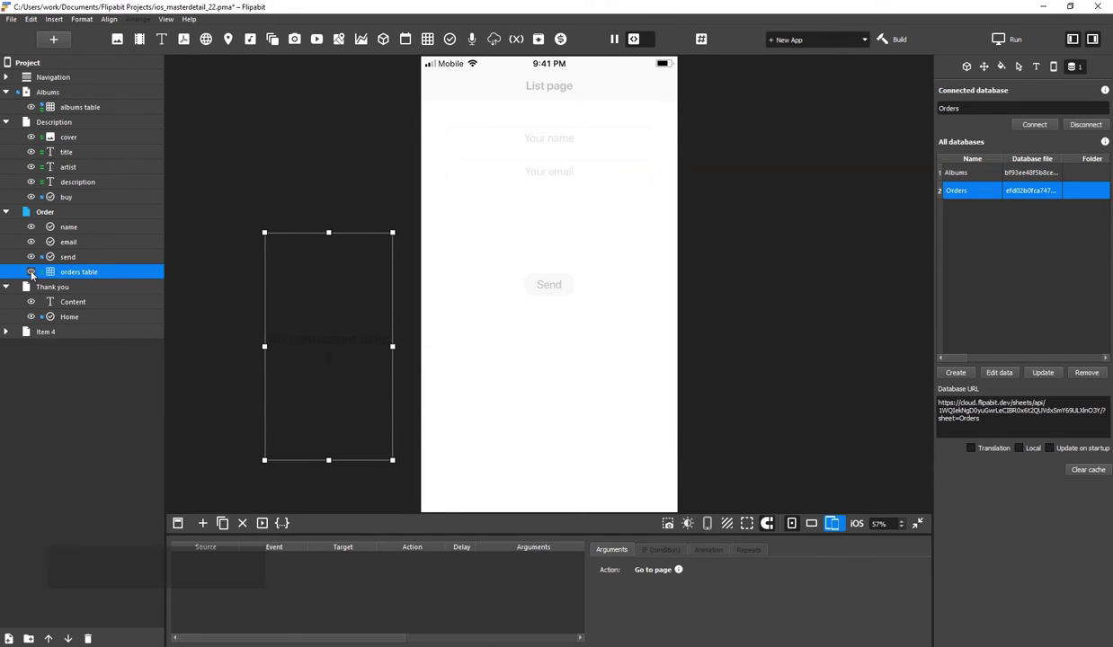
left_click(31, 273)
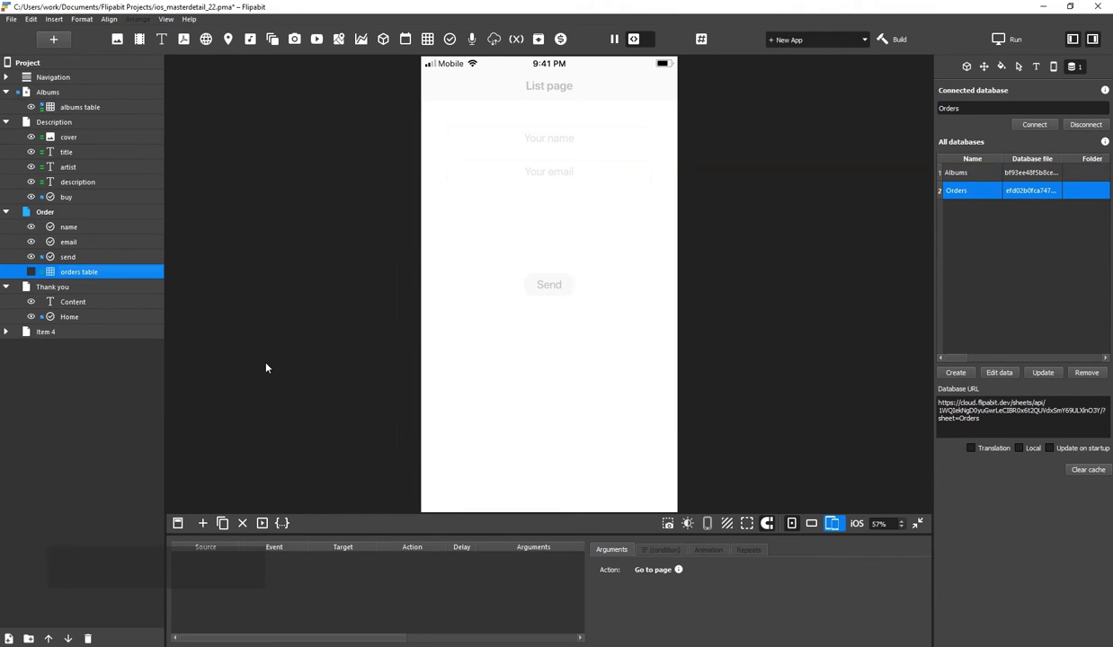
Add a text box to the Order page and rename its layer album_id
left_click(164, 39)
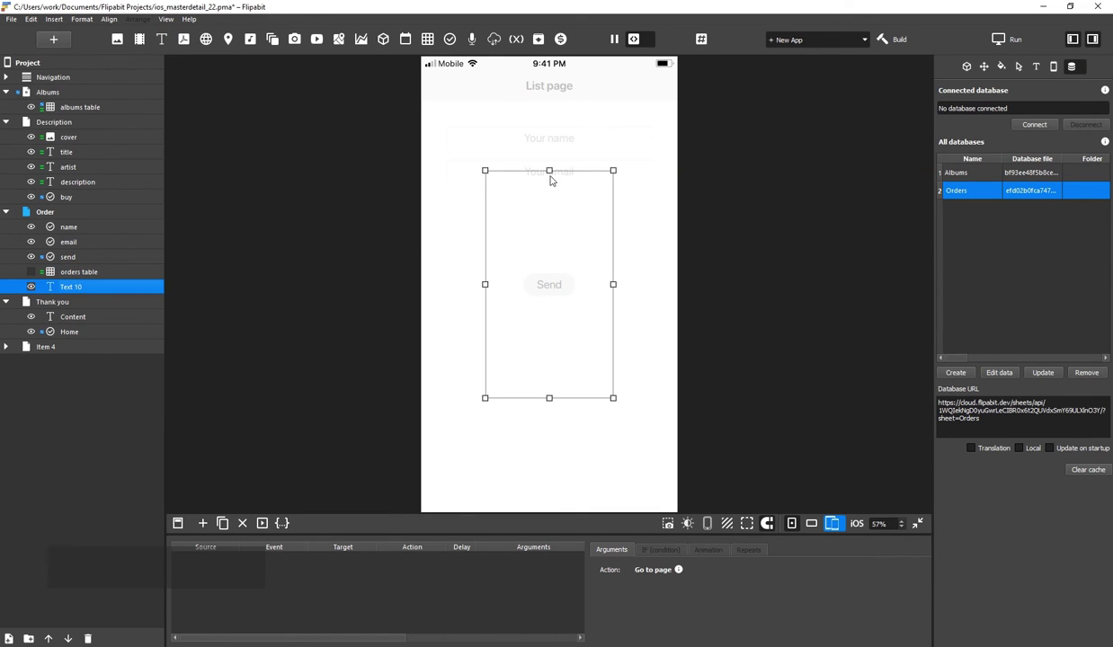
left_click_drag(551, 180, 547, 398)
double_click(83, 284)
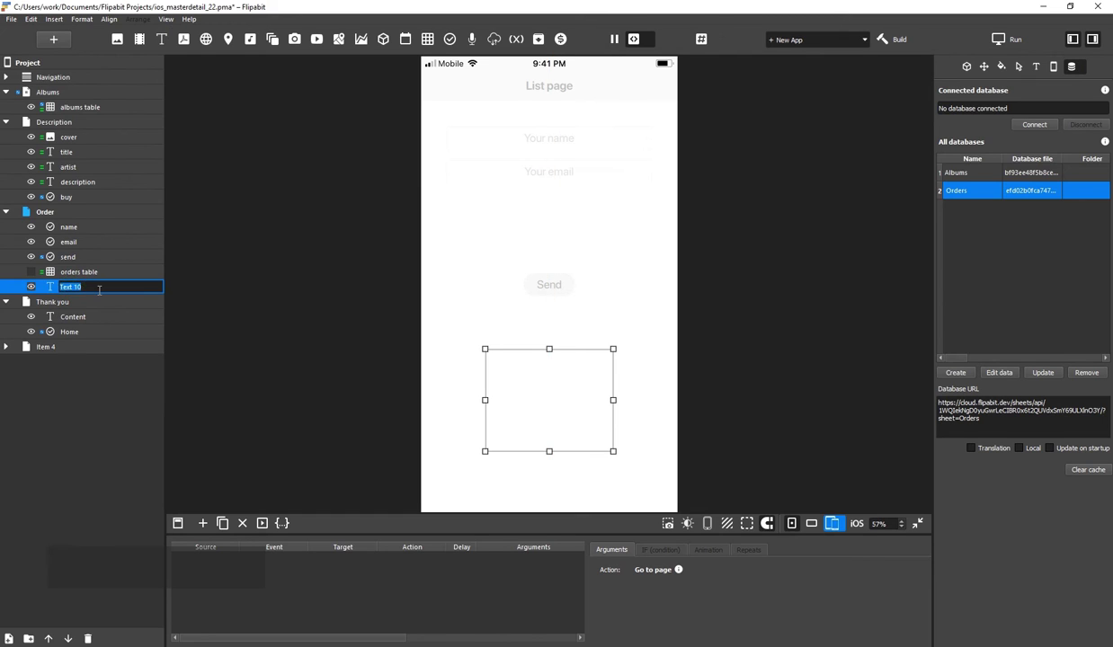
type("album_id")
key("Return")
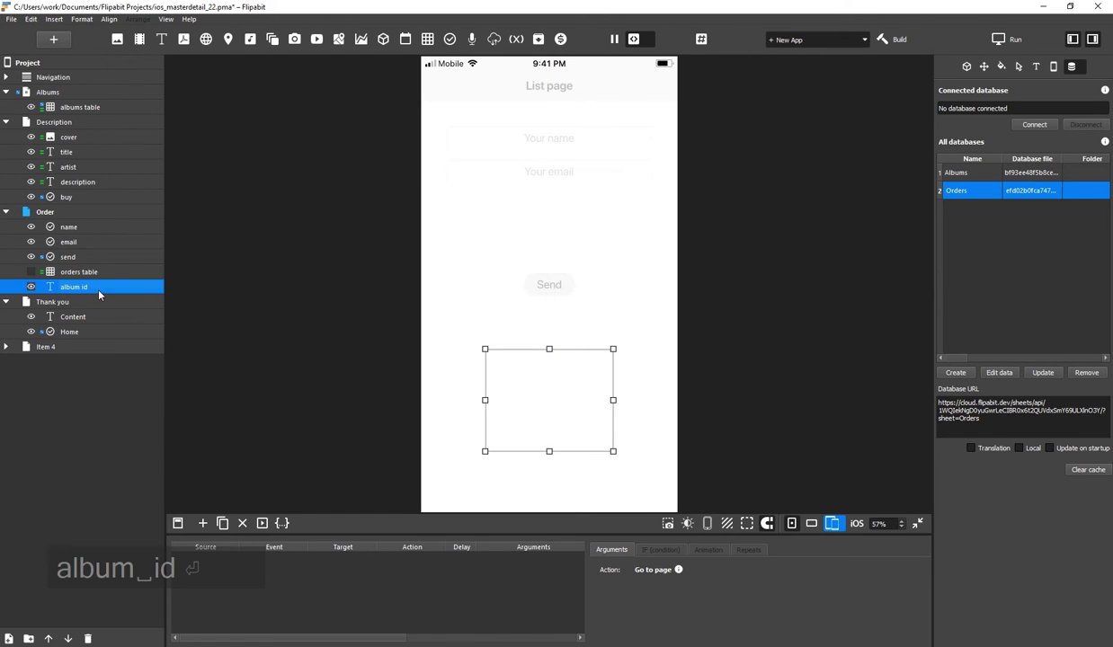
Bind album_id to the Album ID column of the Albums database
left_click(1034, 124)
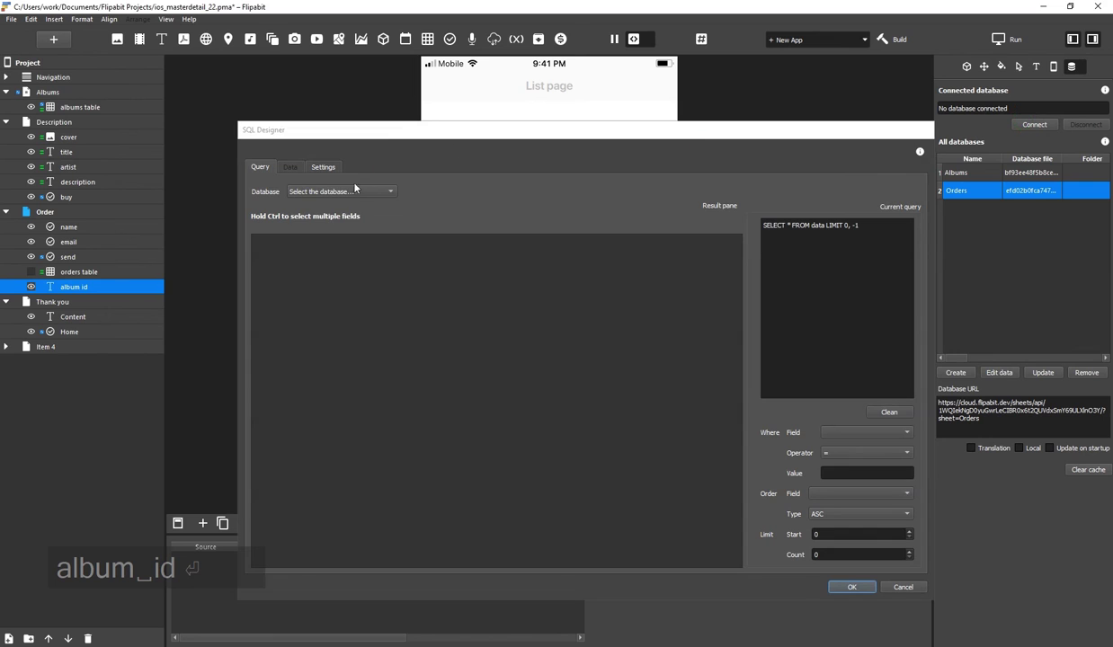
left_click(341, 191)
left_click(334, 205)
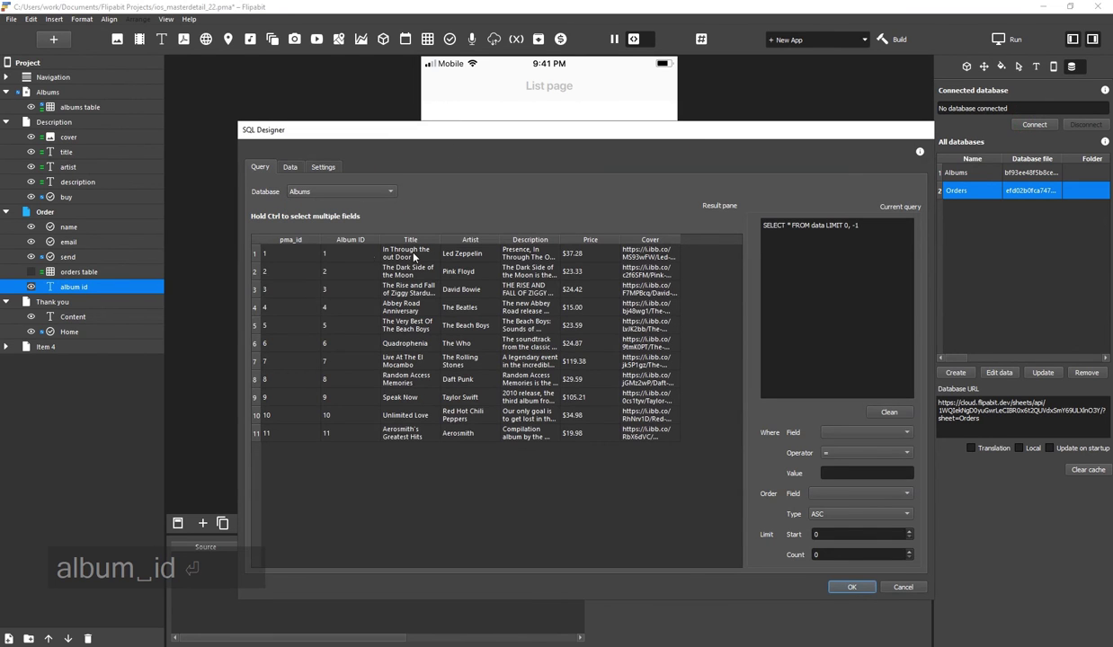
left_click(354, 255)
left_click(852, 588)
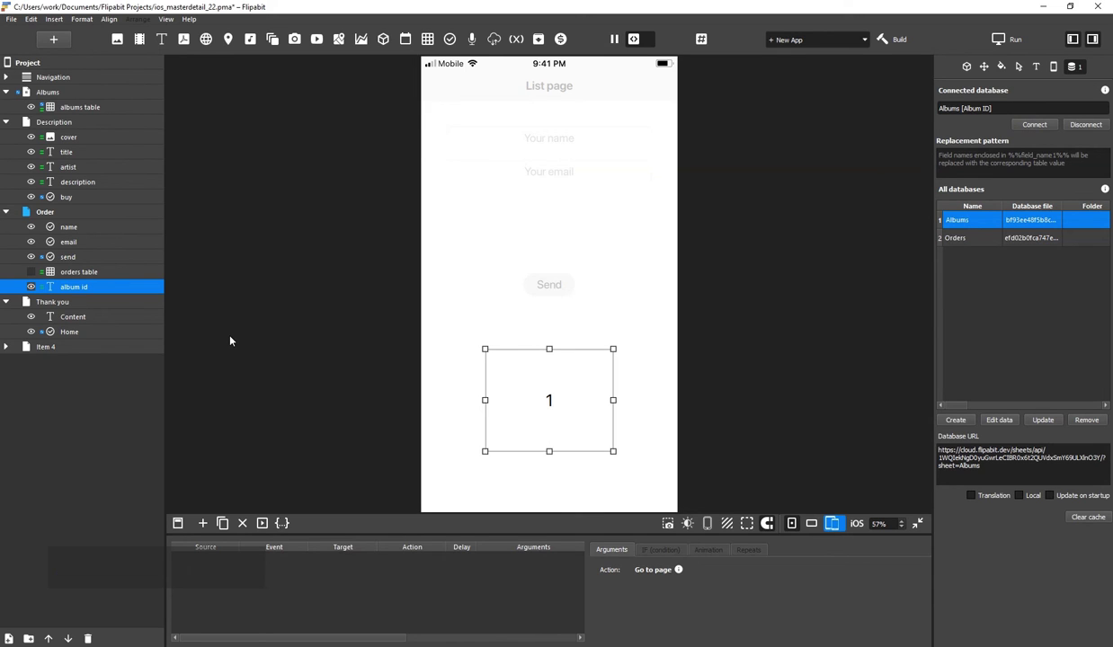
Duplicate the albums table's description Set row id event and retarget it to Order > album id
left_click(78, 107)
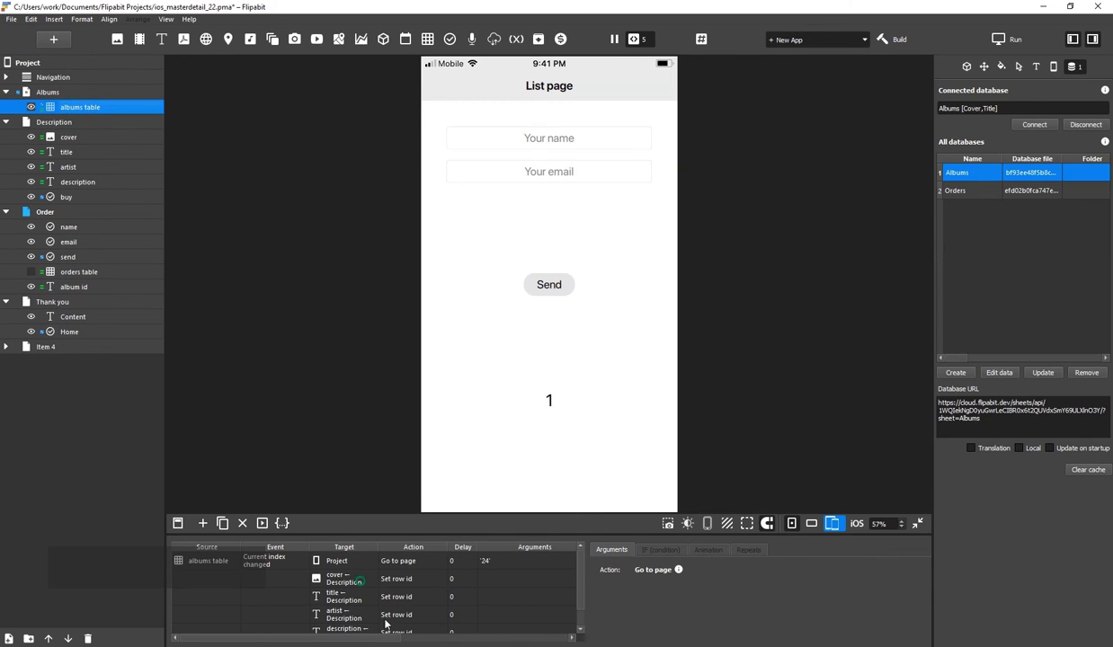
scroll(349, 620, "down", 1)
left_click(348, 625)
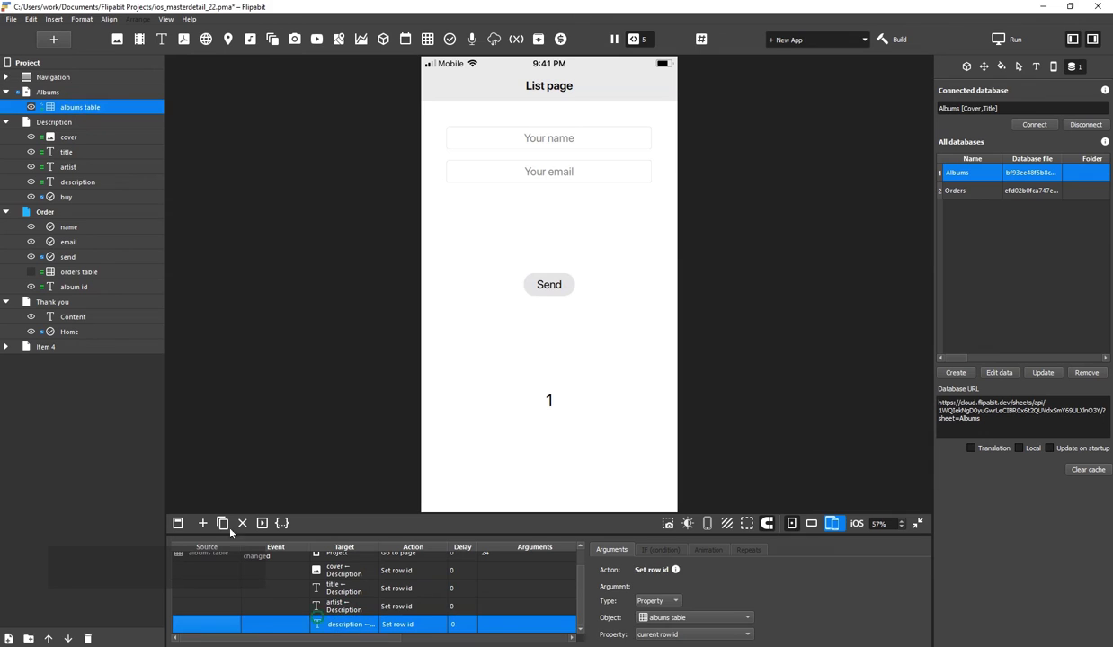
left_click(223, 523)
left_click(347, 625)
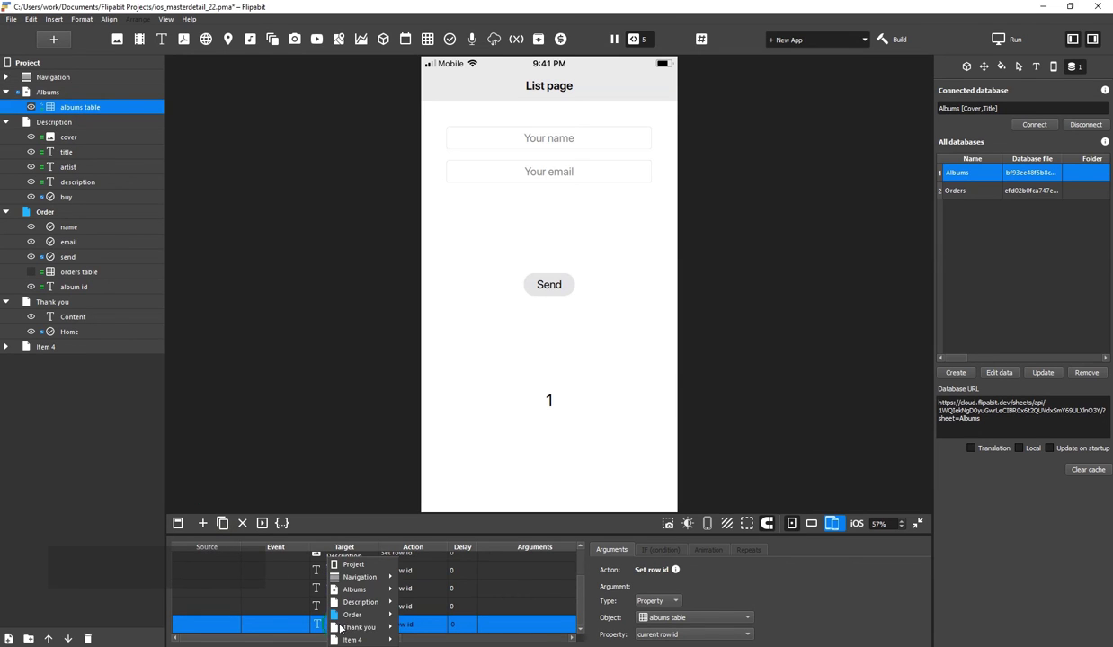
mouse_move(355, 615)
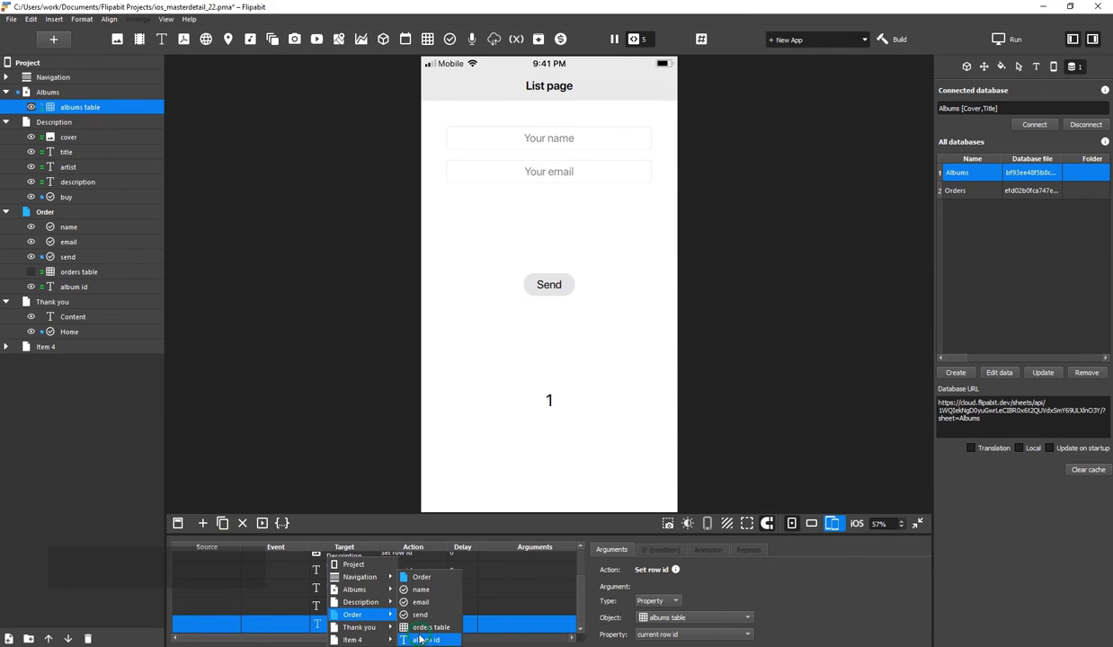
left_click(420, 639)
left_click(36, 90)
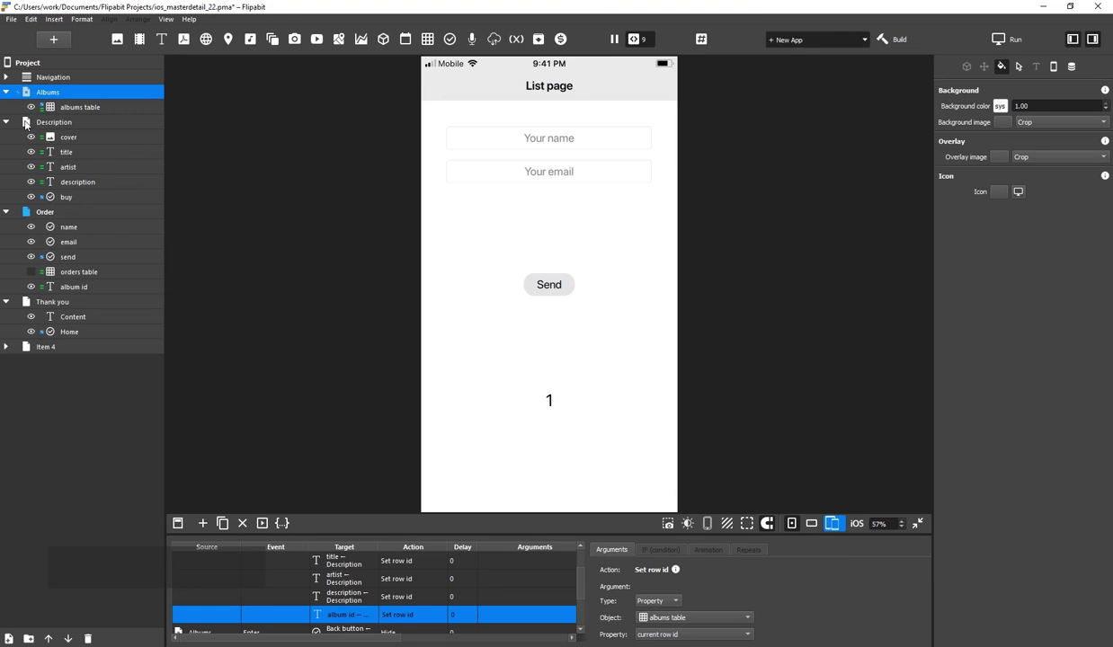
Open Abbey Road Anniversary in preview, press Buy, and confirm the Order page shows album ID 4
left_click(32, 91)
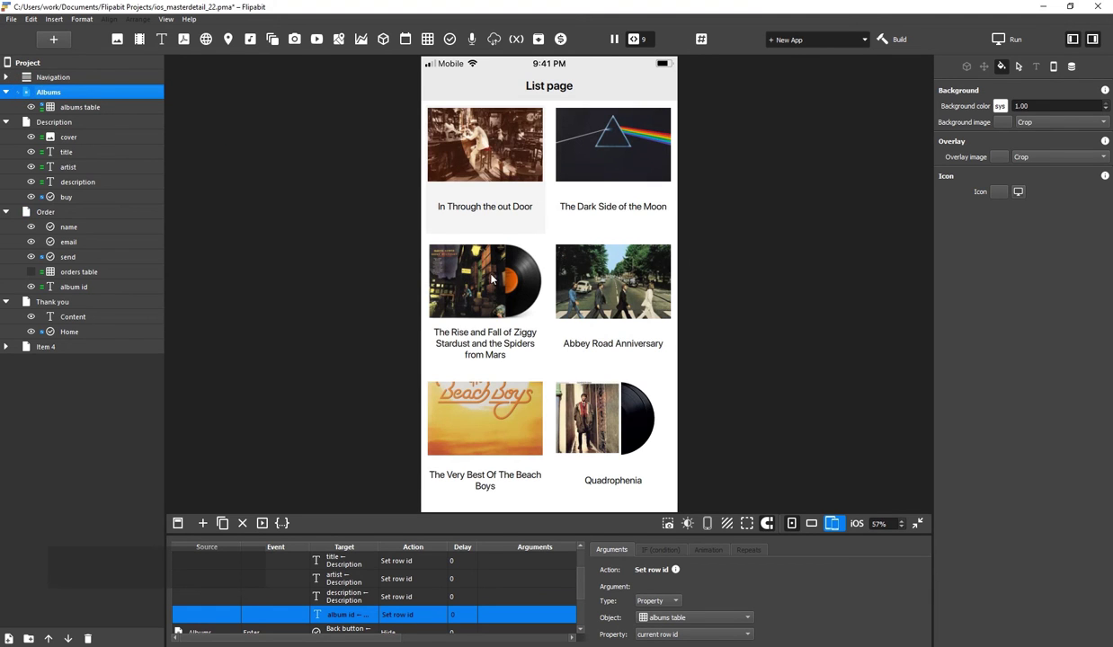
left_click(599, 274)
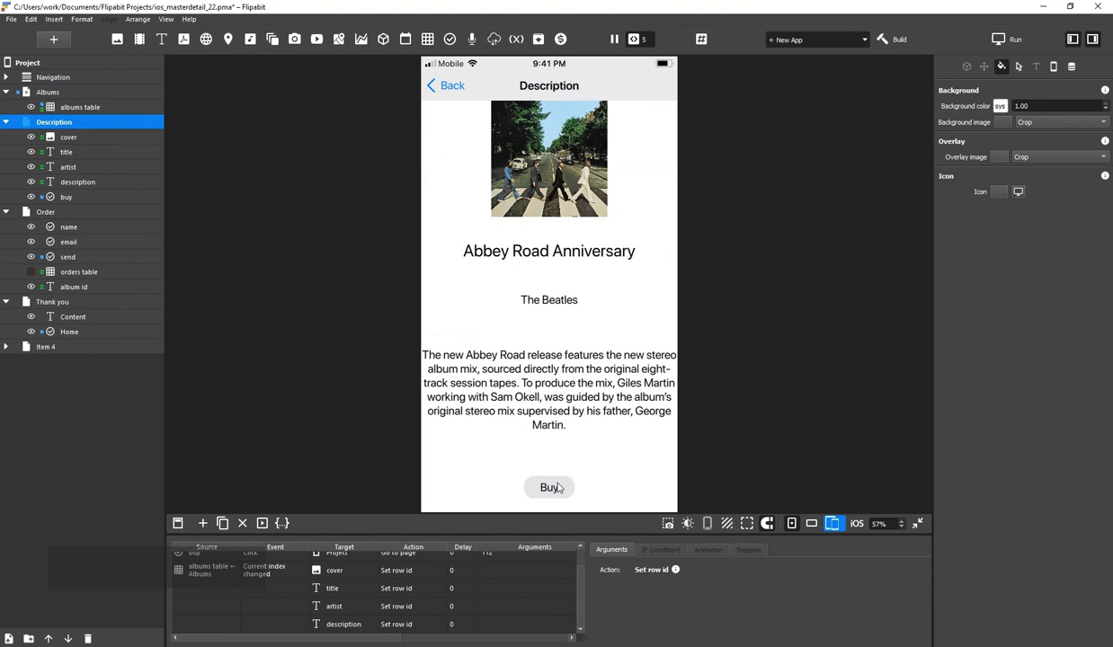
left_click(557, 487)
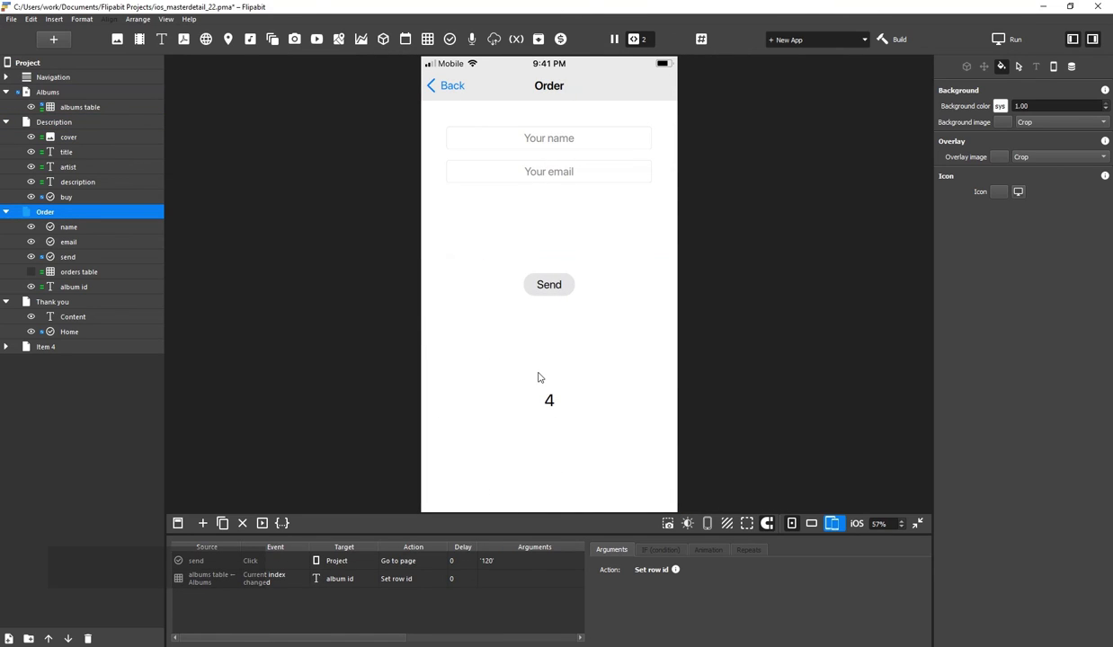
left_click(550, 287)
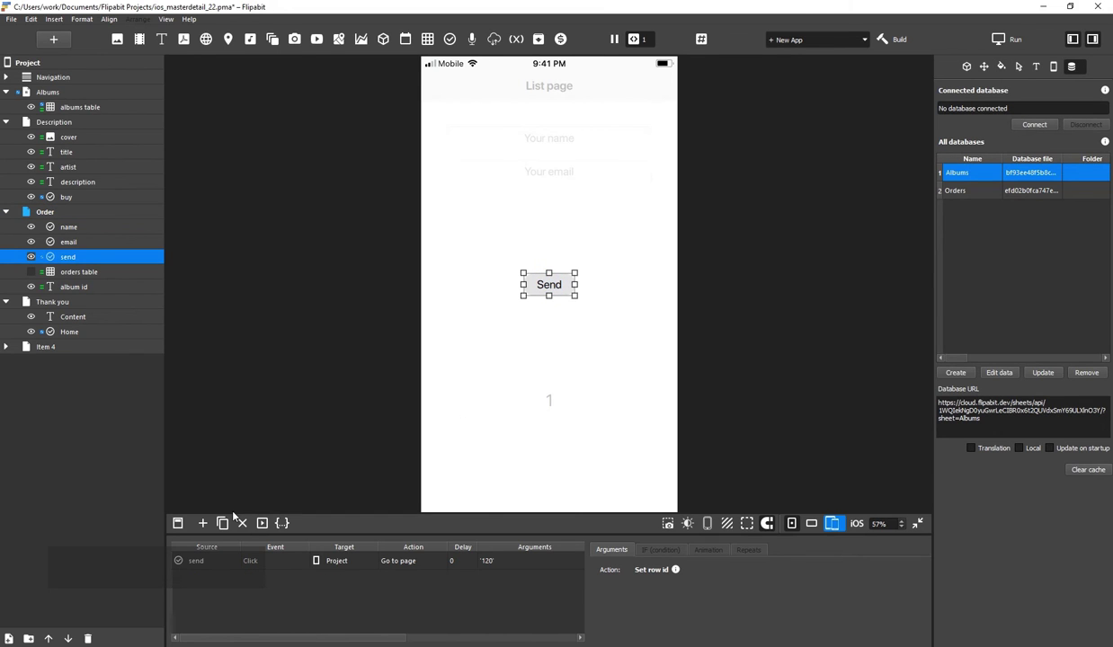
Add an Input > Click event to Send targeting Order > orders table
left_click(203, 523)
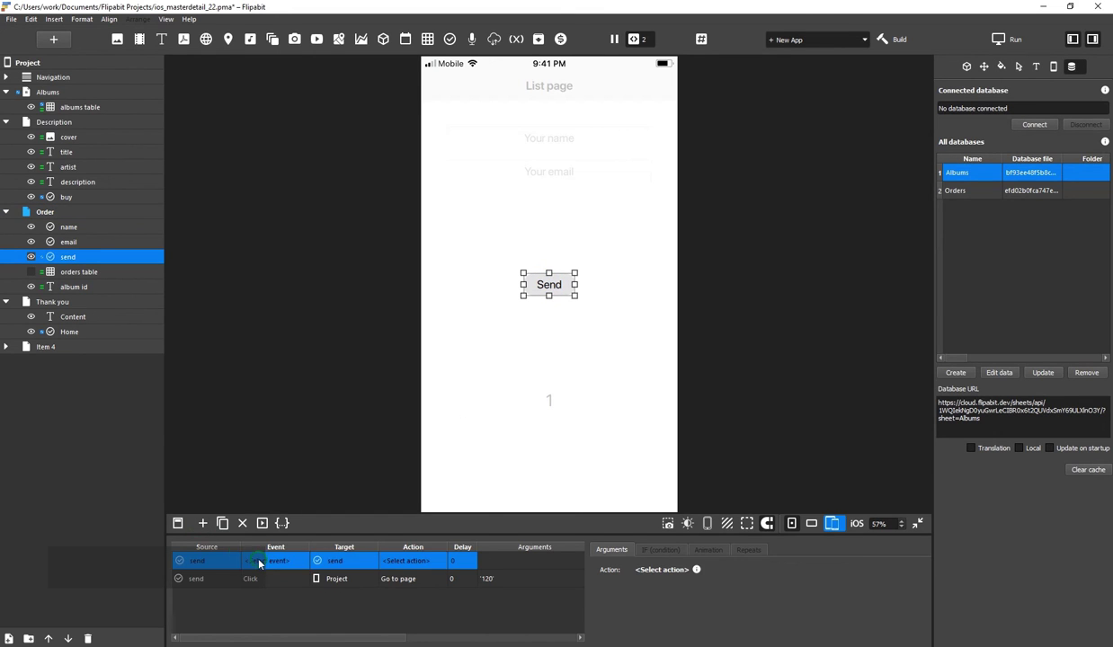
left_click(255, 561)
left_click(279, 567)
left_click(279, 578)
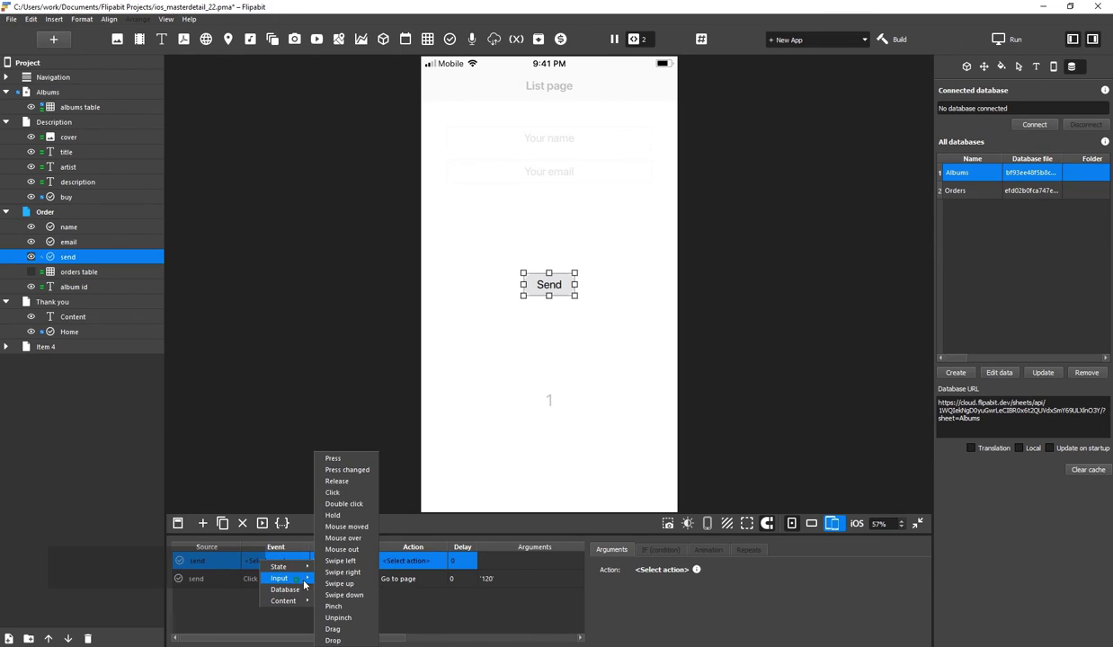
left_click(366, 493)
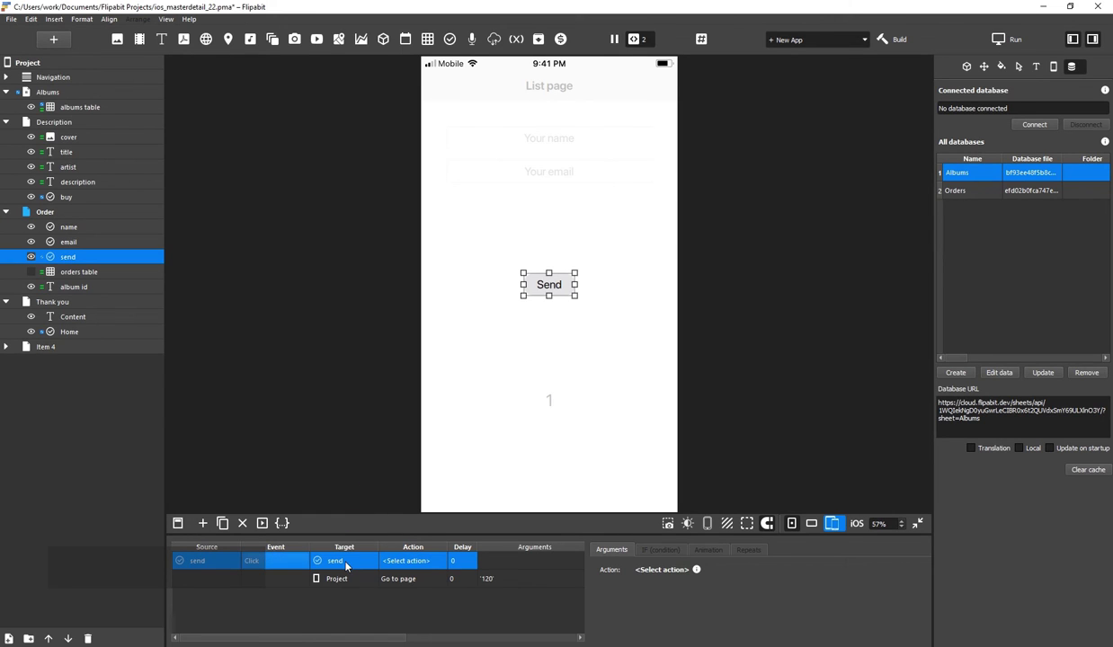
left_click(353, 561)
mouse_move(388, 617)
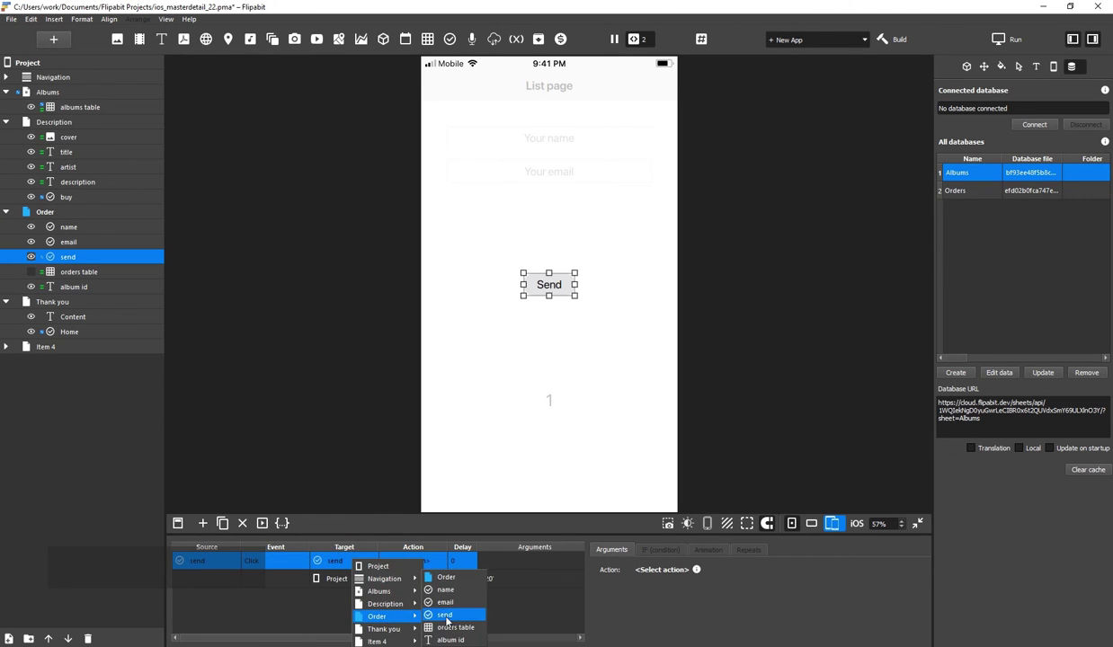
left_click(435, 608)
Set the event's action to Database > Query begin with New row
left_click(414, 562)
mouse_move(431, 578)
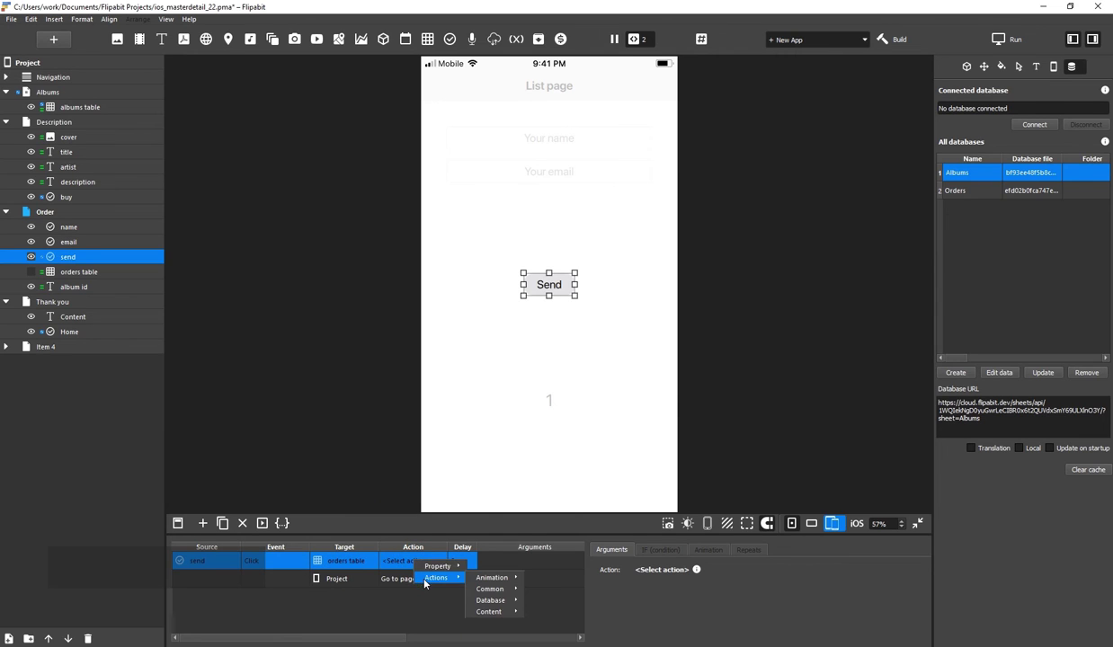
mouse_move(479, 602)
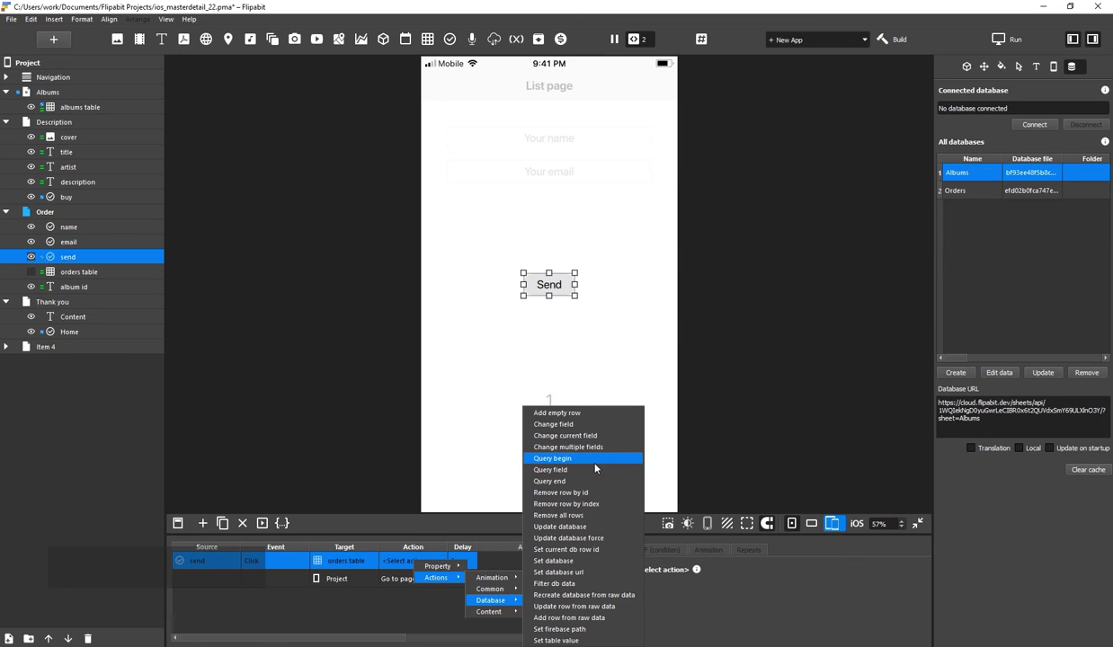
left_click(595, 462)
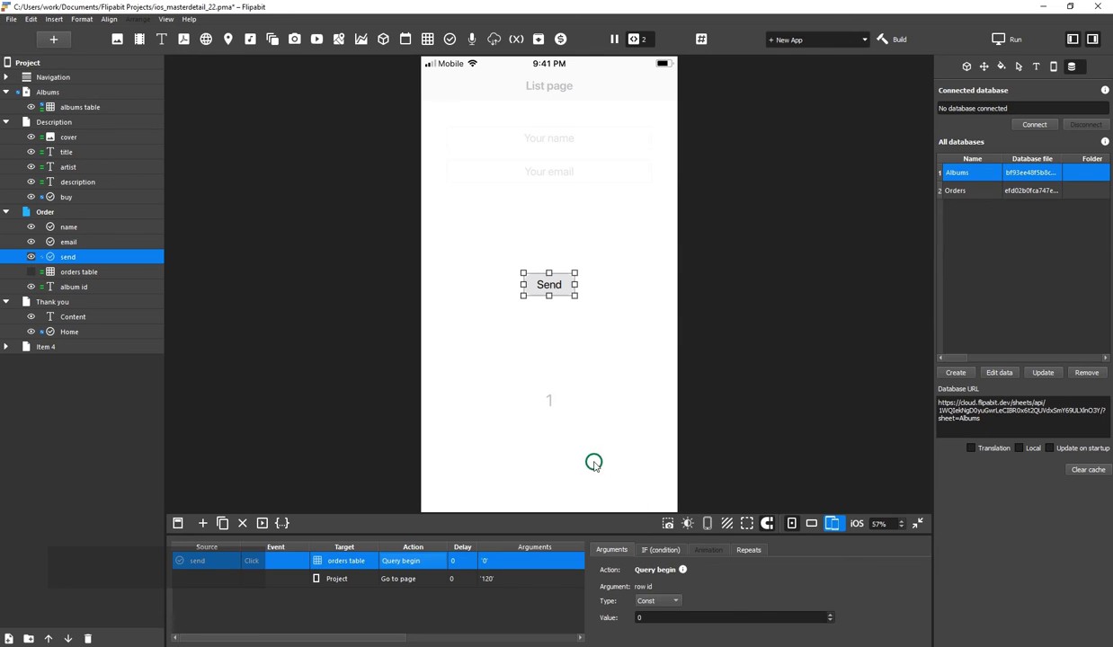
left_click(832, 622)
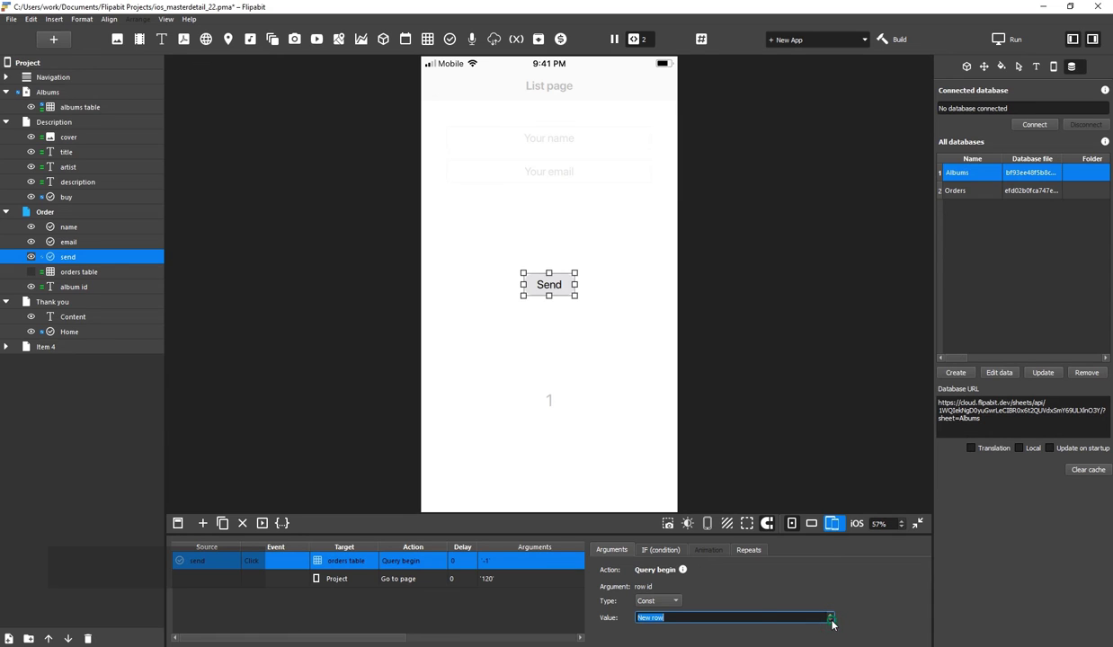
Duplicate the Query begin action and change the copy to Query field
left_click(223, 524)
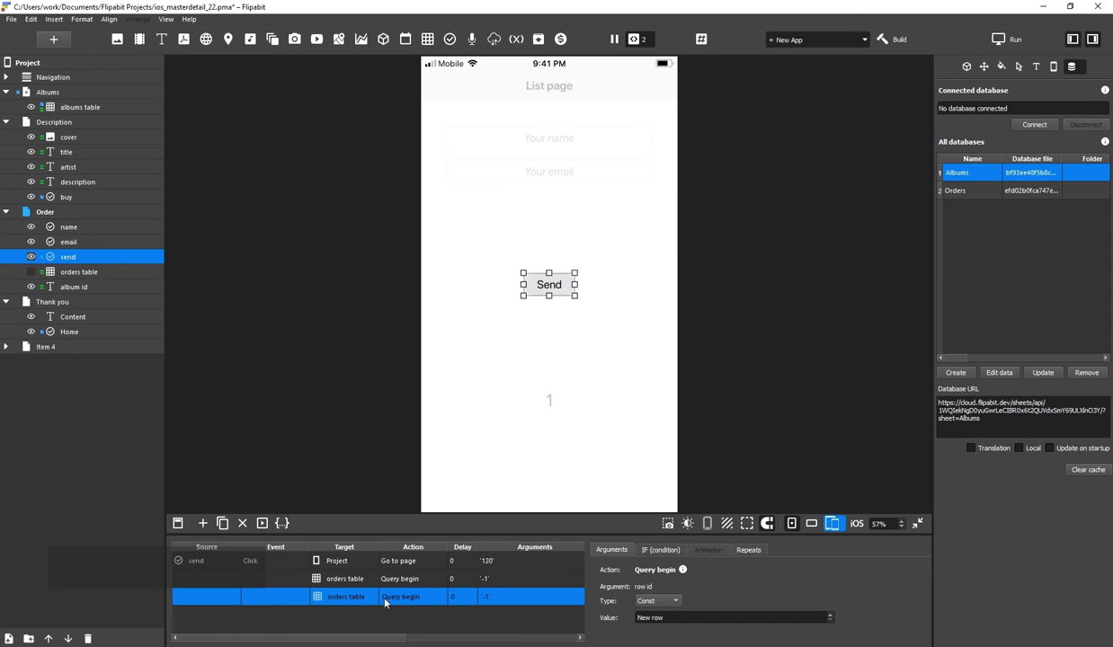
right_click(385, 603)
mouse_move(423, 616)
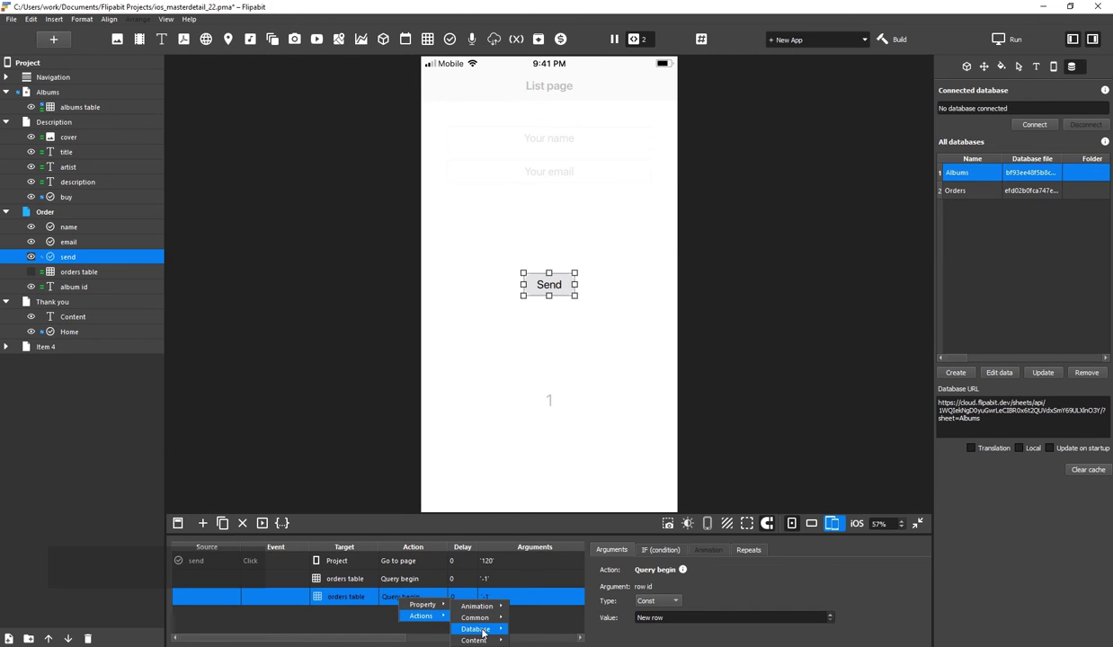
mouse_move(483, 630)
left_click(557, 461)
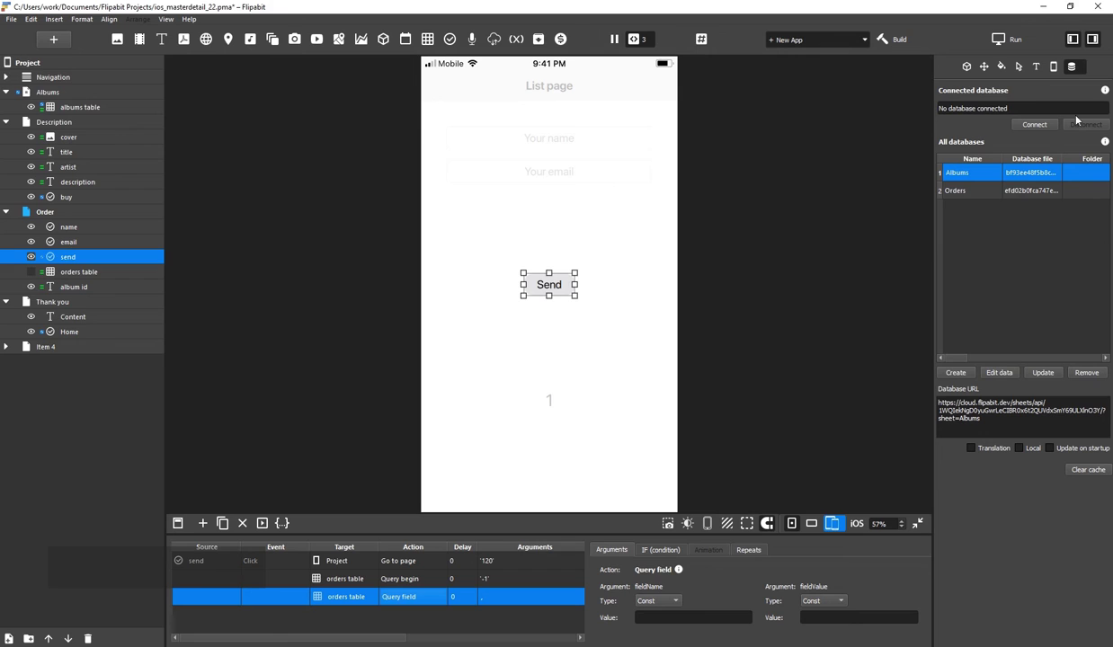
Copy the Album ID header from cell B1 of the Google Sheets Orders tab
key("alt+Tab")
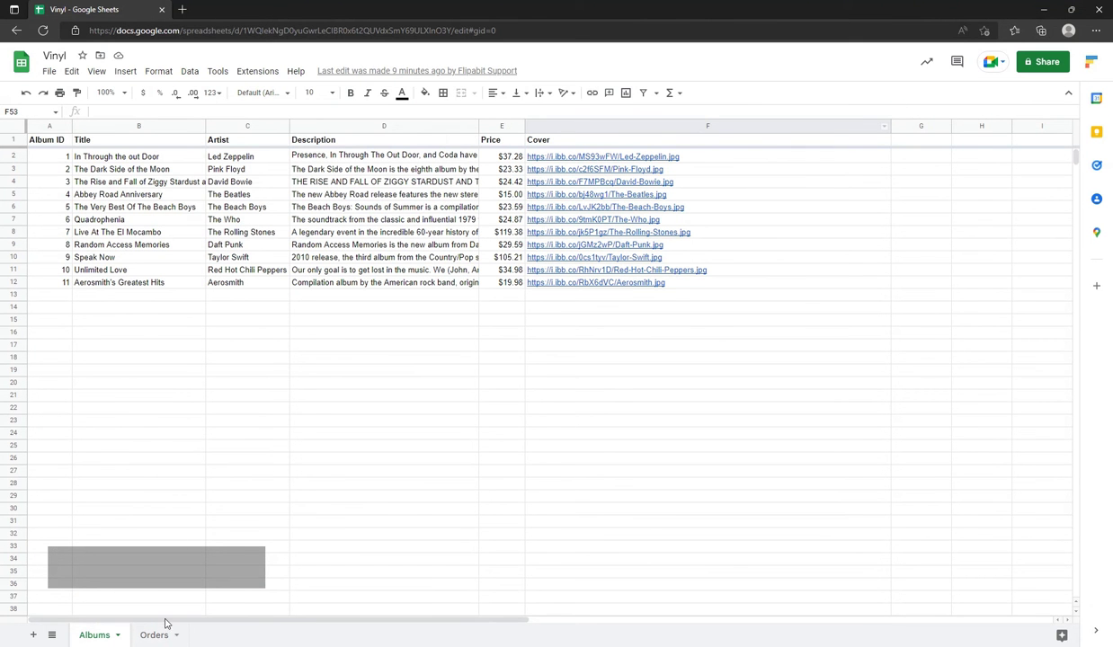
left_click(157, 633)
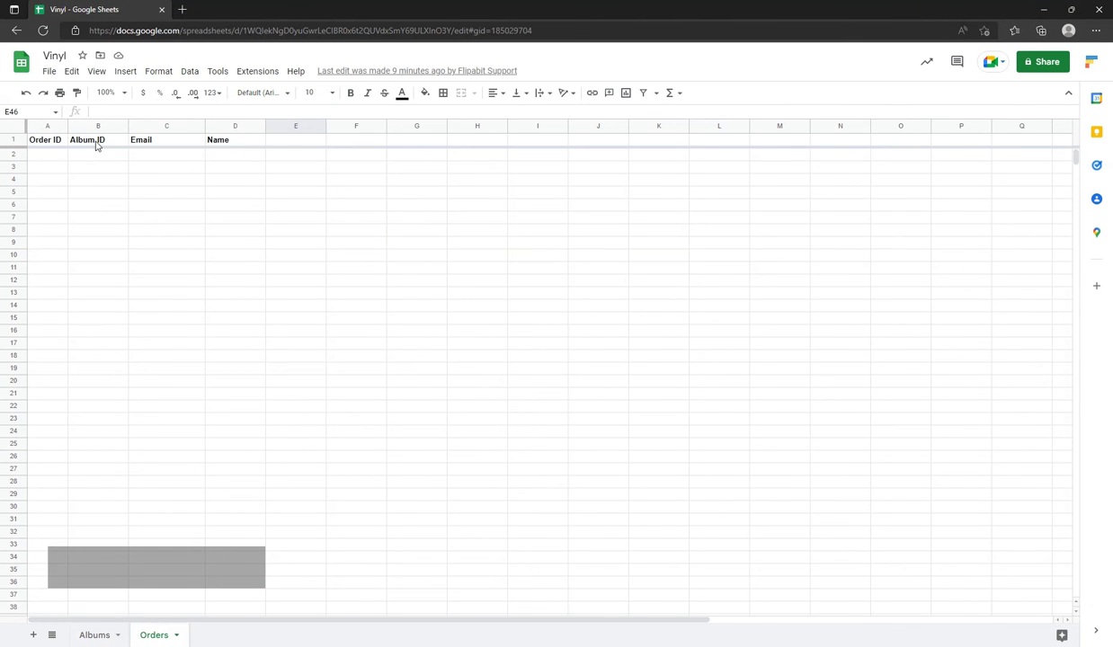
left_click(96, 141)
key("ctrl+c")
Set the Query field to Album ID, taking its value from the album id label's text
key("alt+Tab")
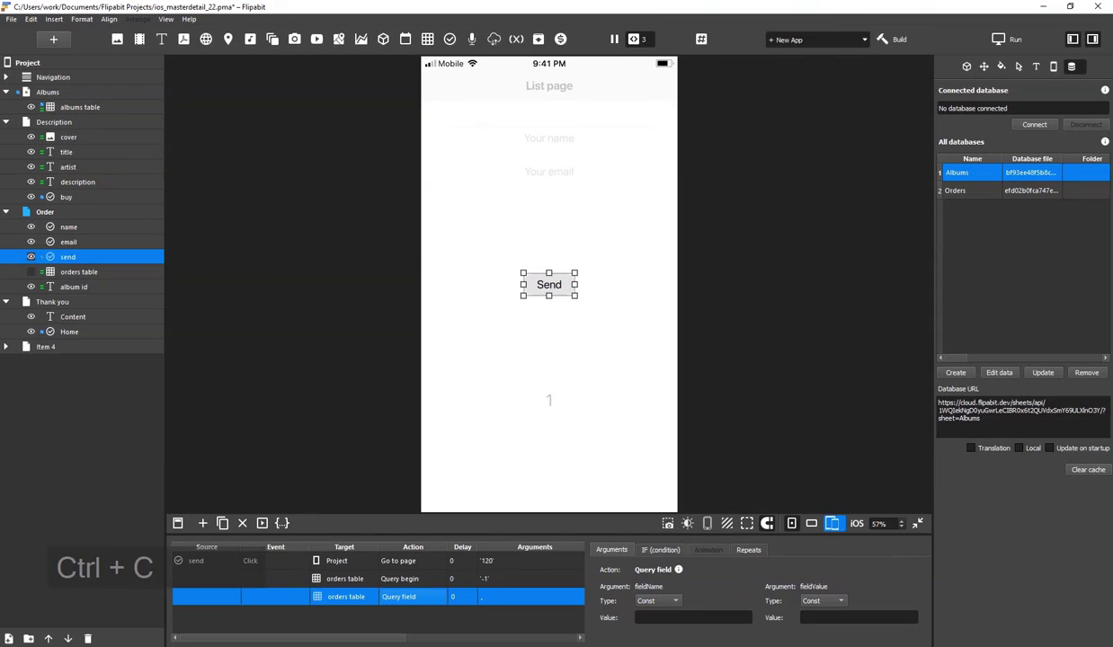
left_click(684, 618)
key("ctrl+v")
left_click(835, 600)
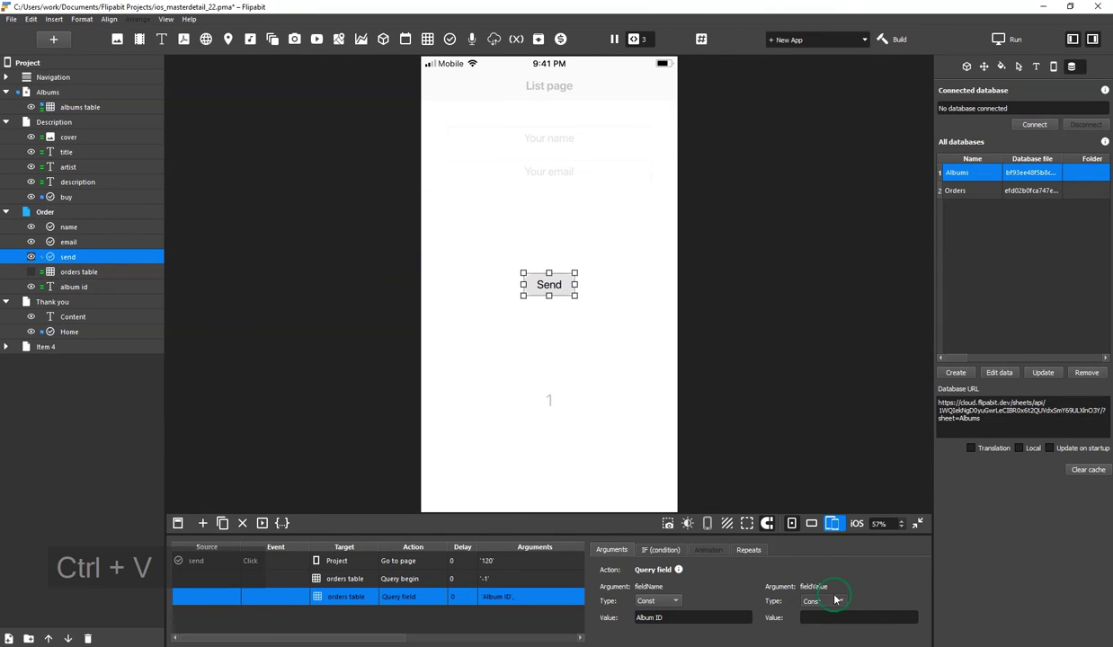
left_click(819, 607)
left_click(846, 618)
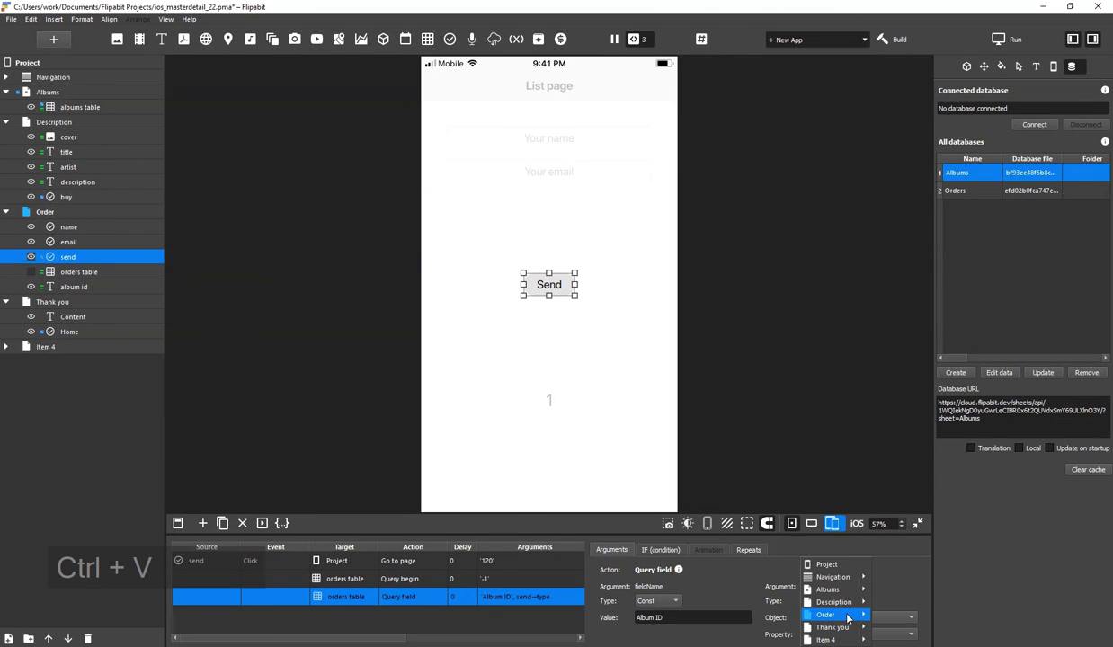
mouse_move(847, 617)
left_click(899, 632)
left_click(829, 635)
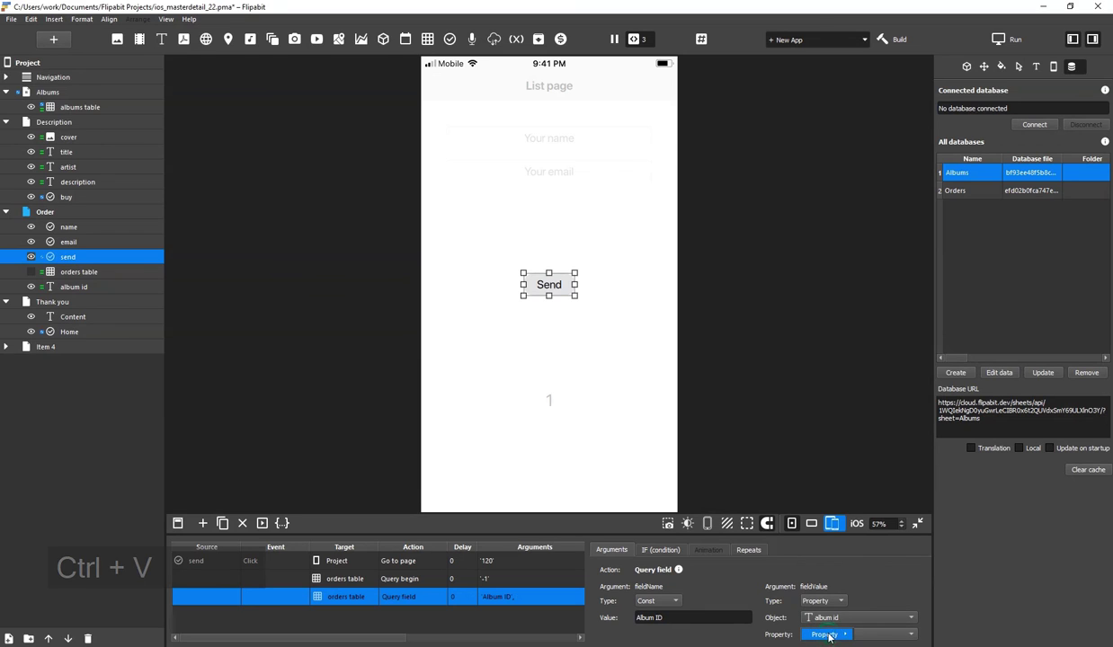
left_click(964, 539)
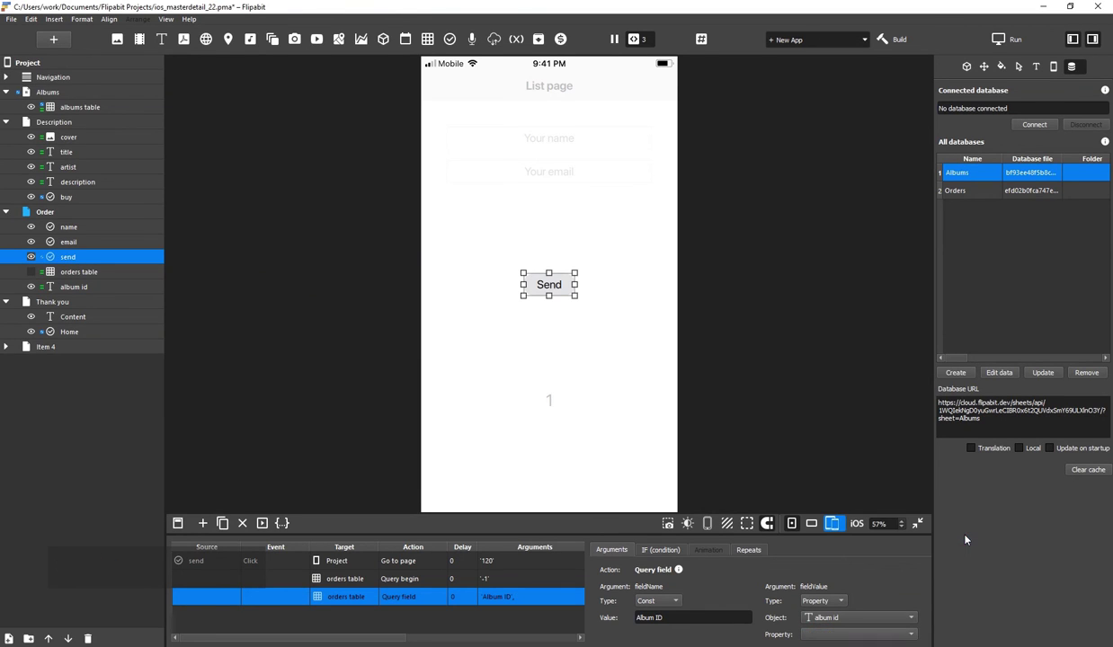
Duplicate it as a Name query field fed by the name input
left_click(224, 523)
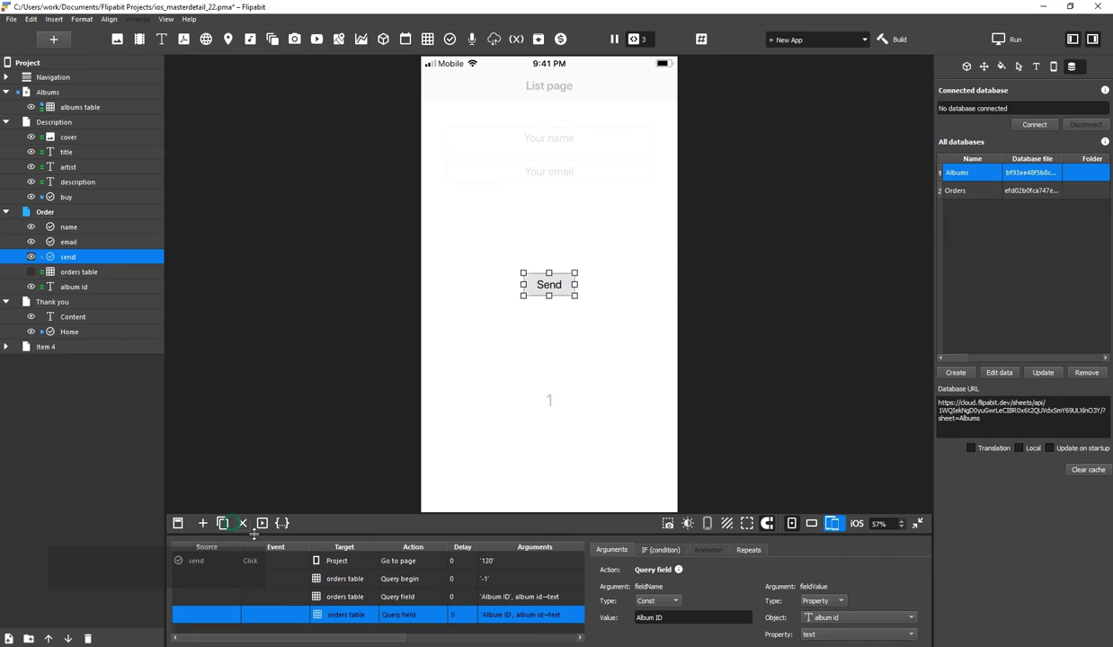
double_click(699, 618)
type("Name")
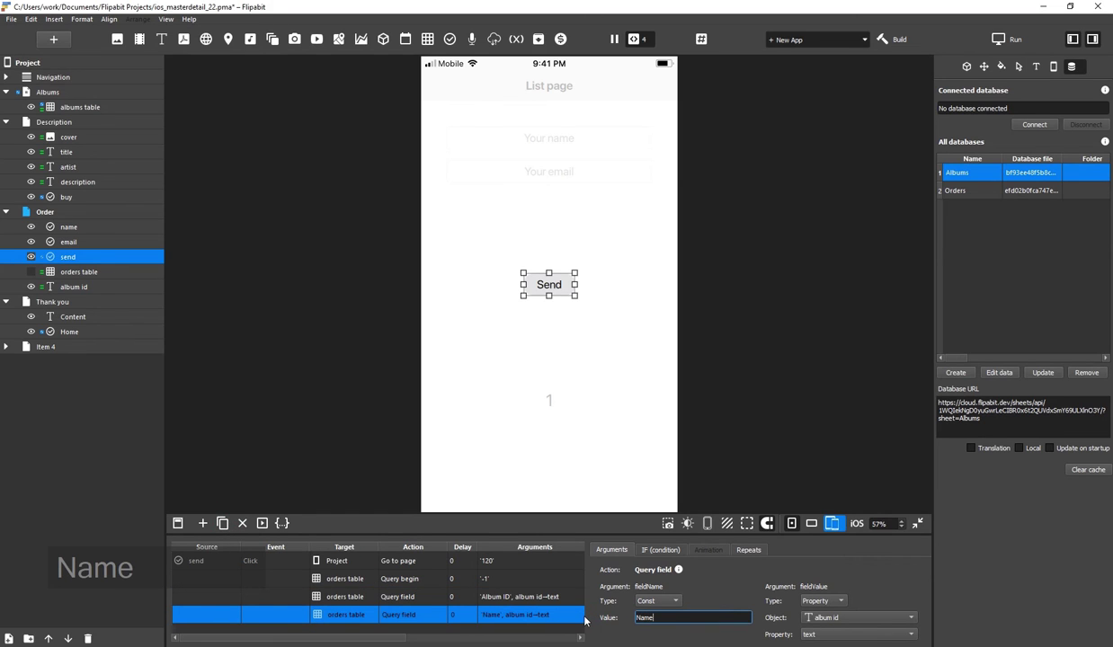
left_click(813, 617)
mouse_move(849, 616)
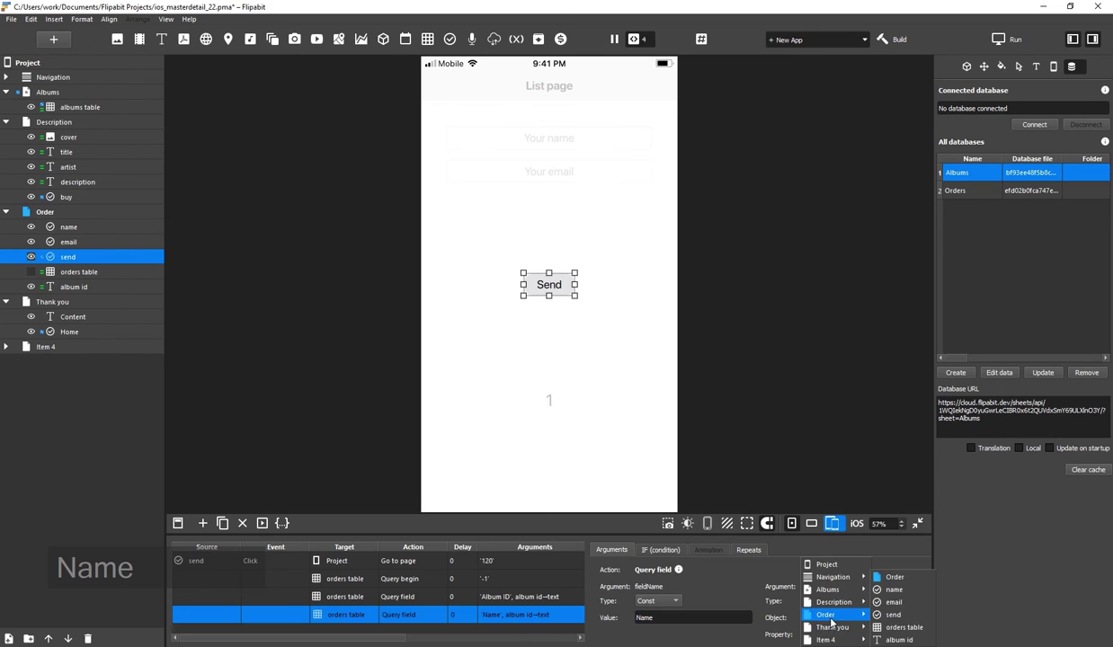
left_click(895, 589)
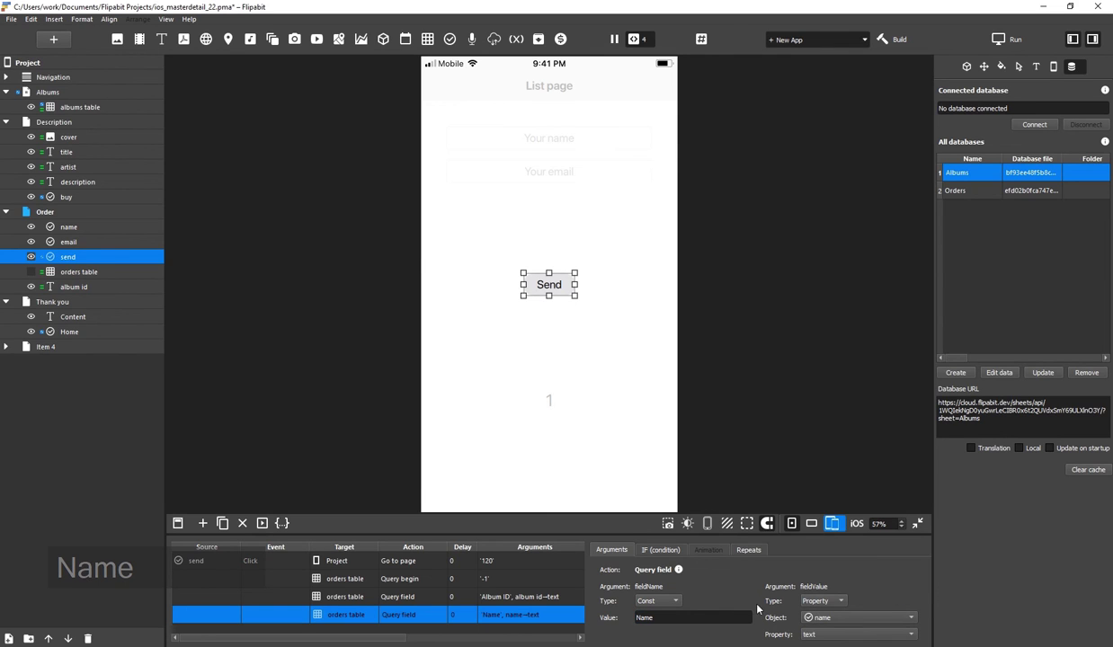
Duplicate it again as an Email query field fed by the email input
left_click(222, 523)
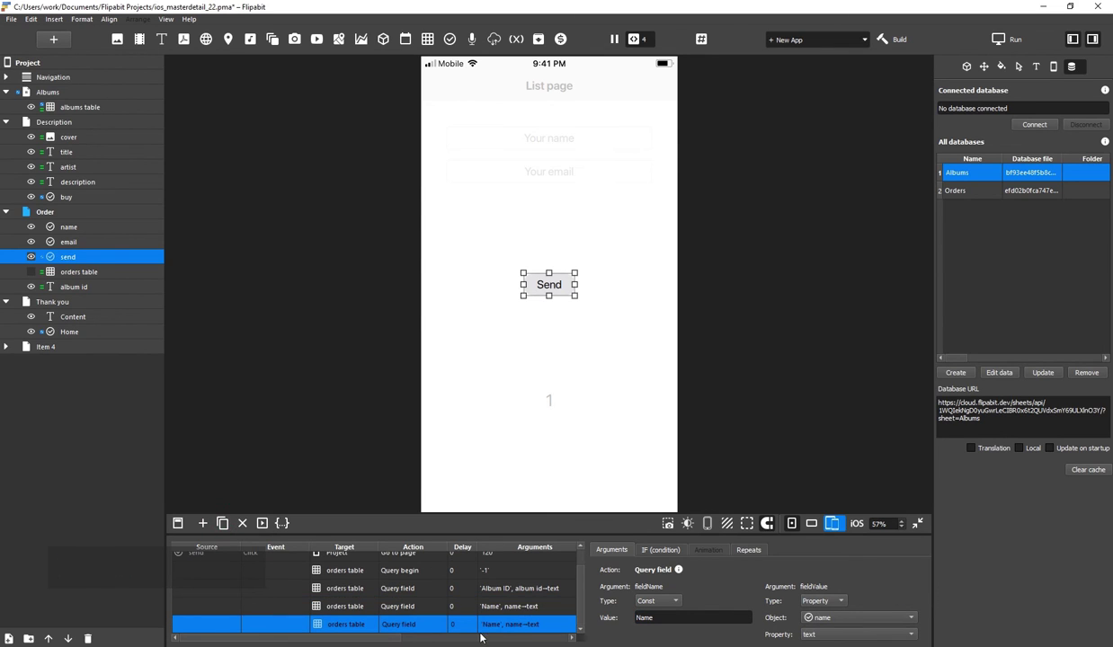
double_click(630, 616)
type("Email")
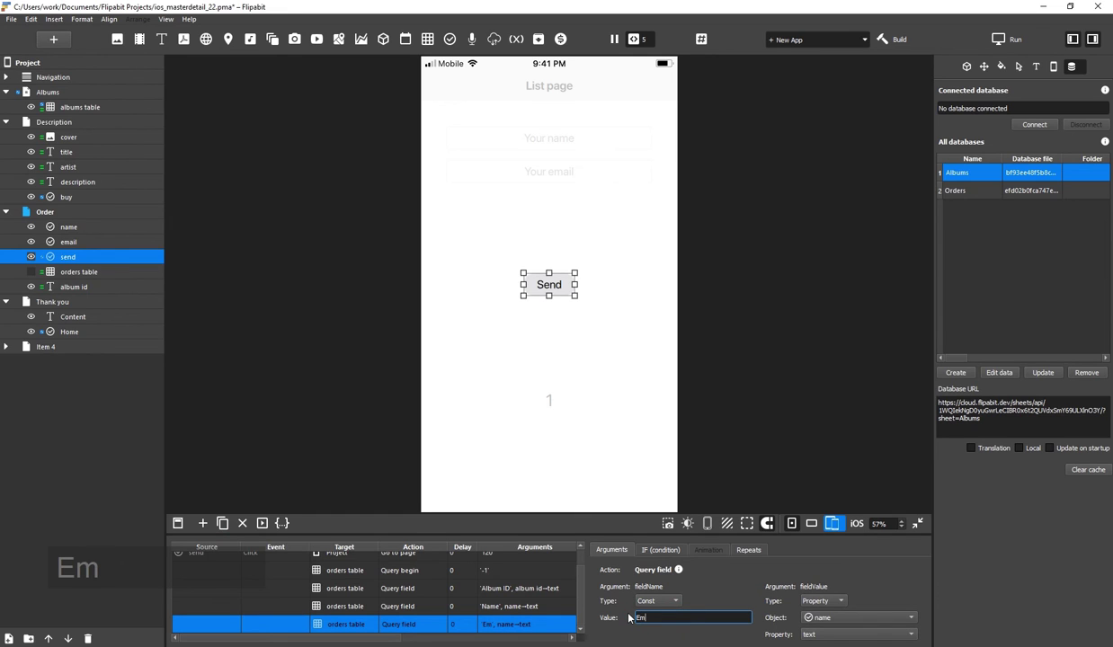
left_click(814, 618)
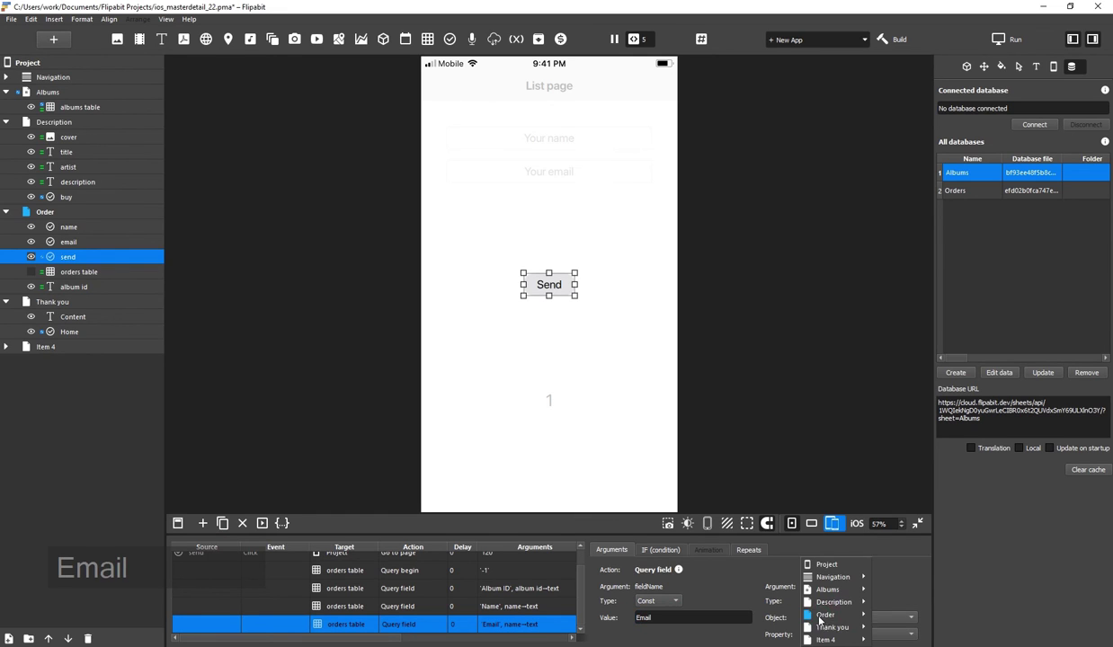
mouse_move(836, 615)
left_click(893, 603)
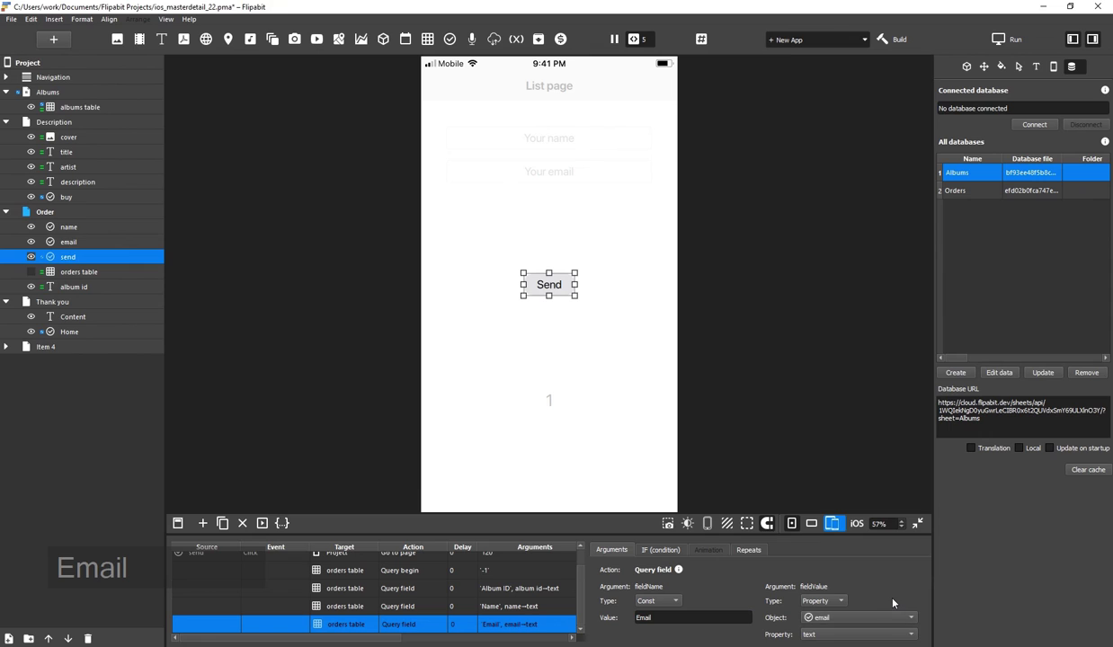
Add a final copy of the action and change it to Query end
left_click(222, 524)
left_click(413, 625)
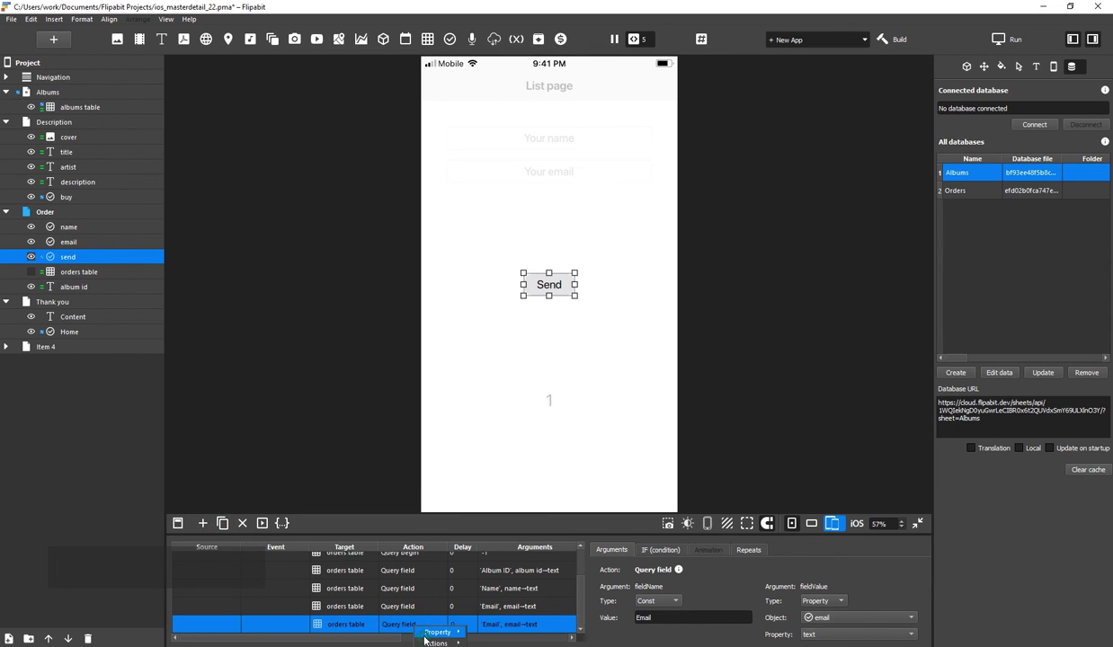
mouse_move(437, 643)
mouse_move(500, 631)
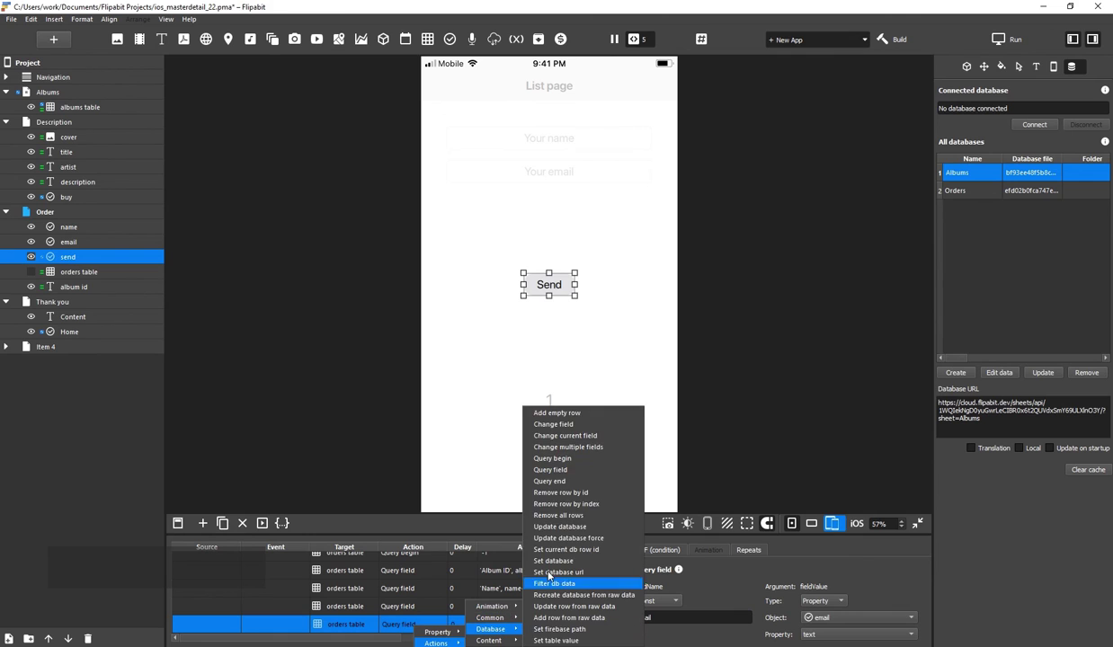
left_click(550, 482)
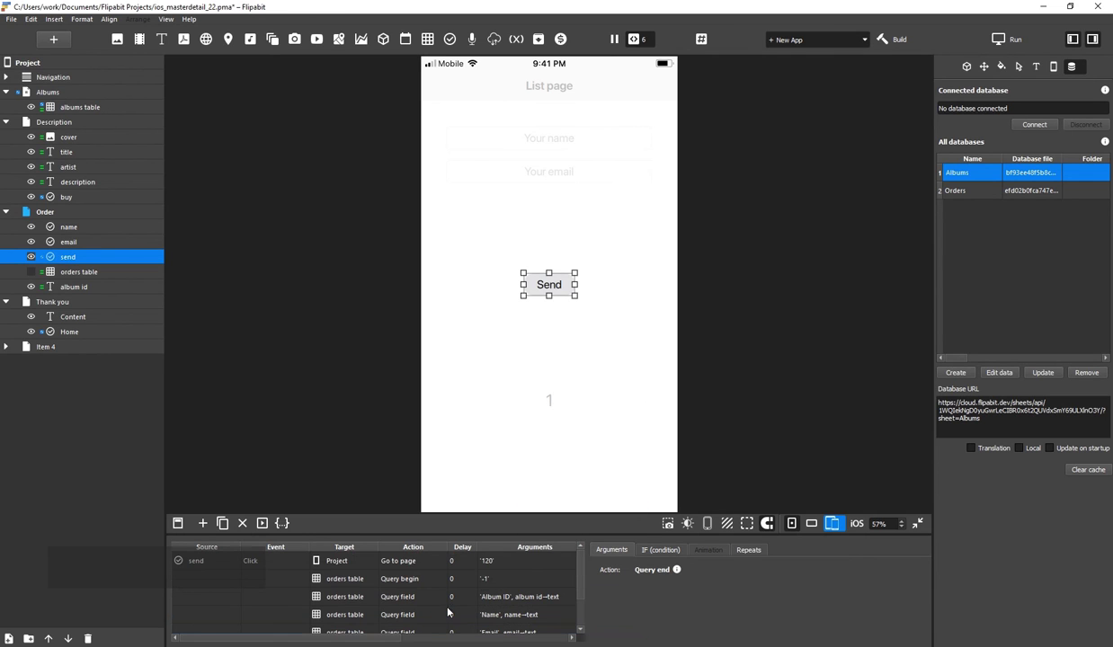
Move the album id label aside and hide it
left_click(524, 397)
left_click(550, 403)
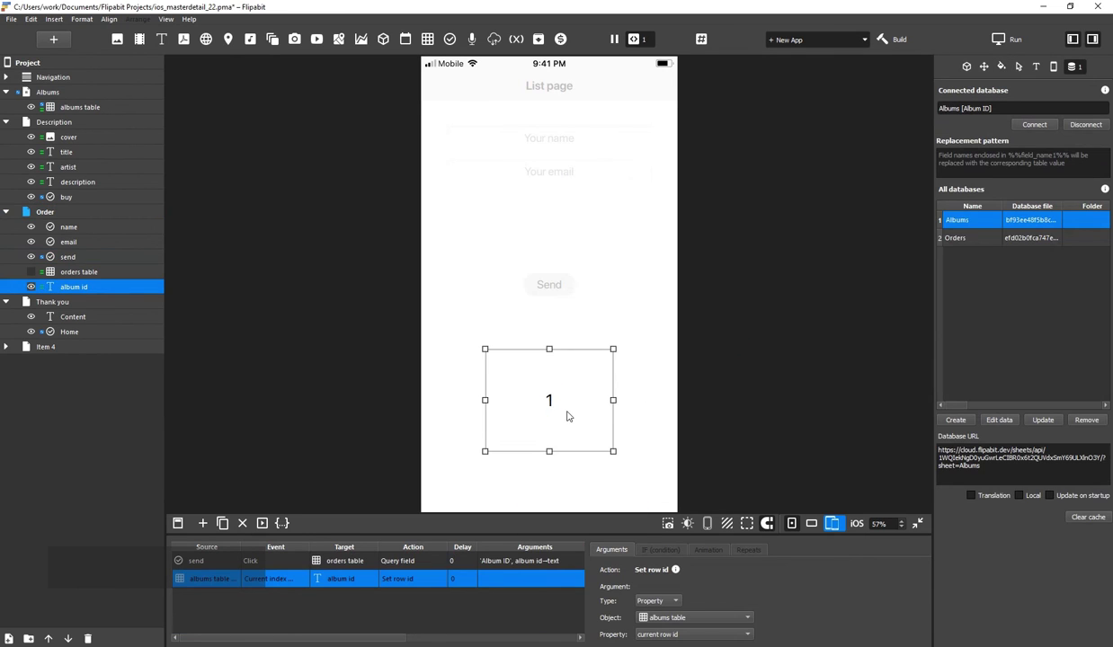
left_click_drag(568, 414, 345, 208)
left_click(30, 286)
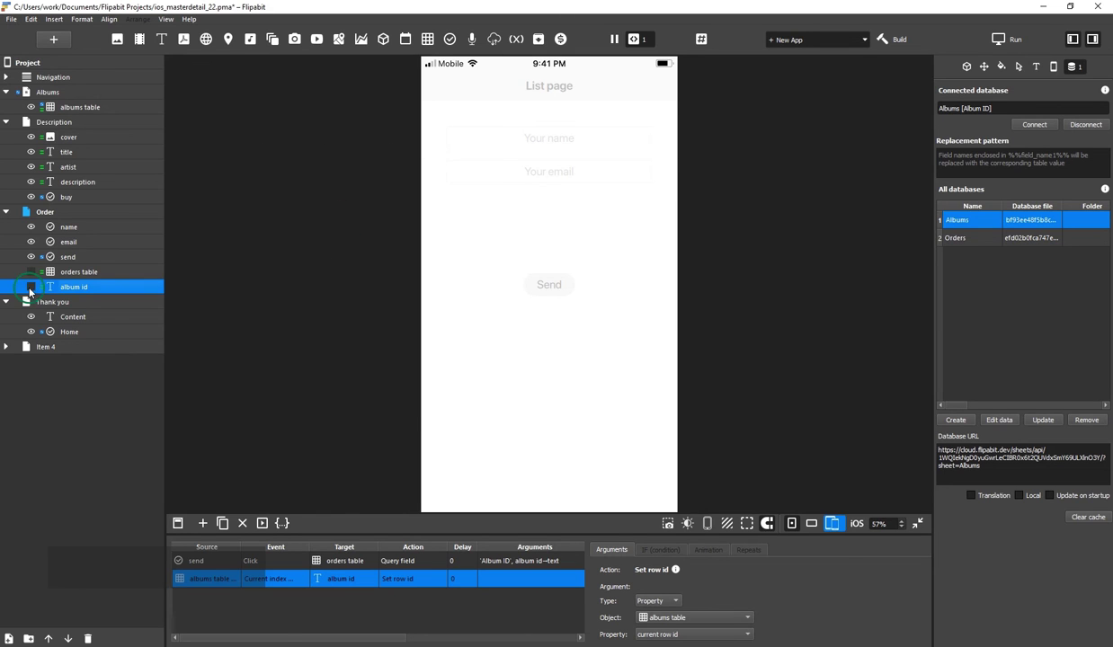
left_click(29, 92)
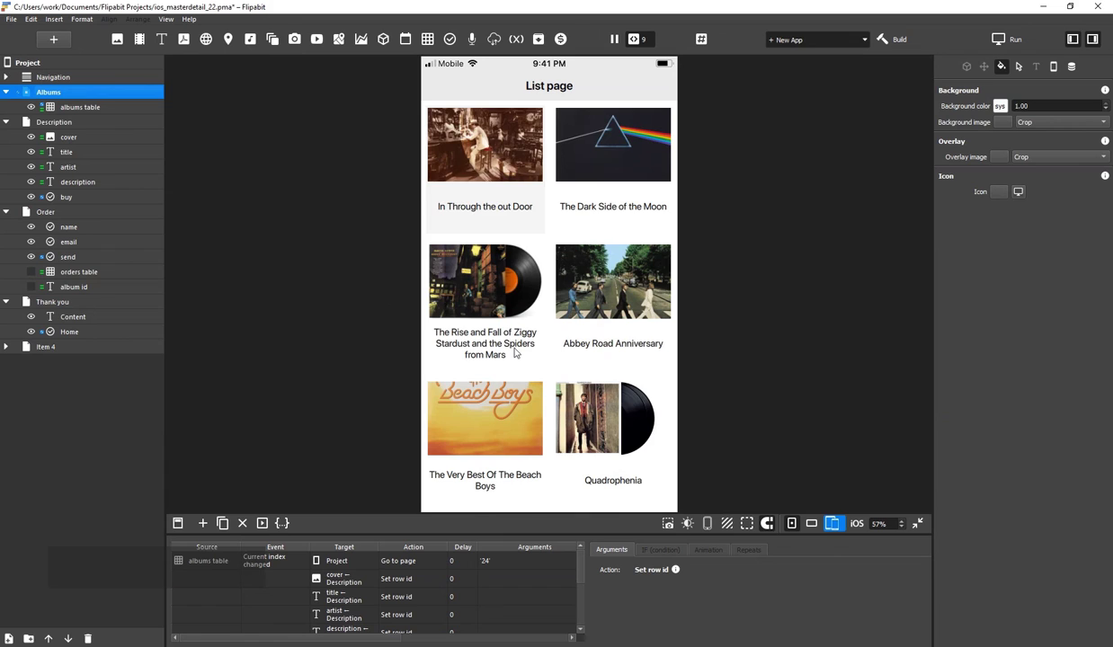
Buy Random Access Memories in preview, enter a customer name and e-mail, and send the order
scroll(490, 287, "down", 3)
left_click(609, 364)
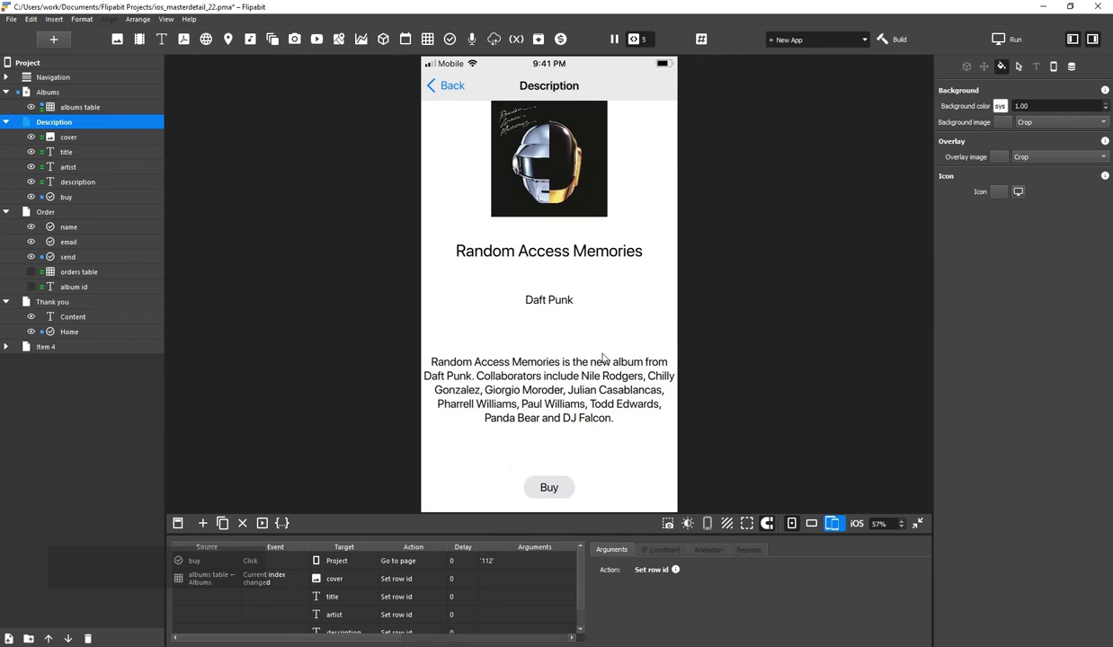
left_click(551, 488)
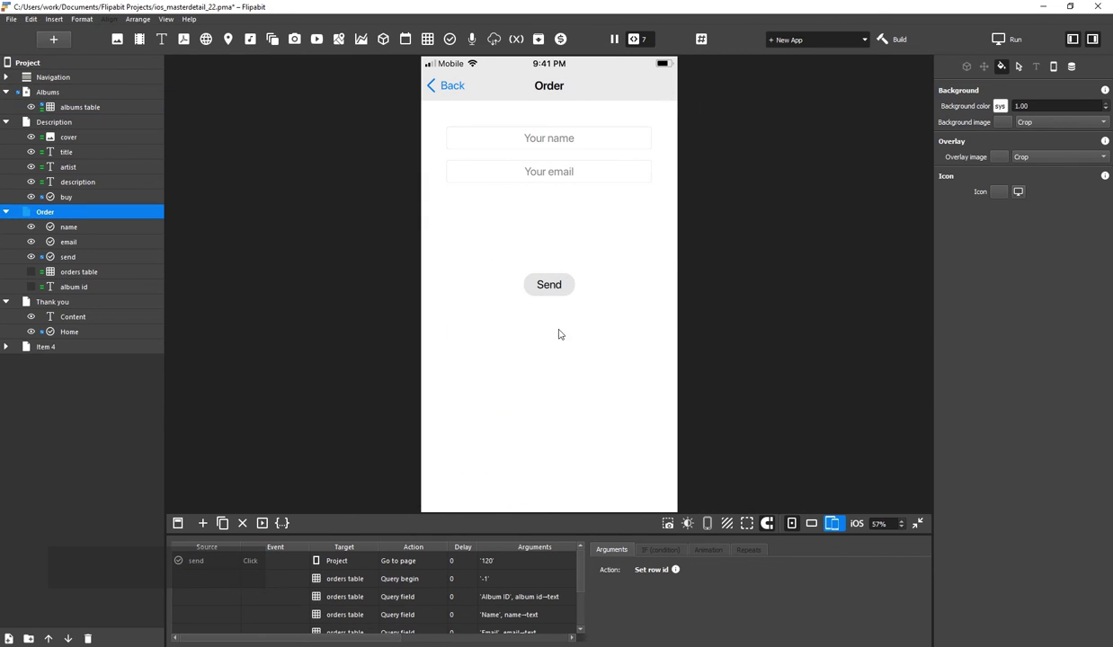
left_click(557, 137)
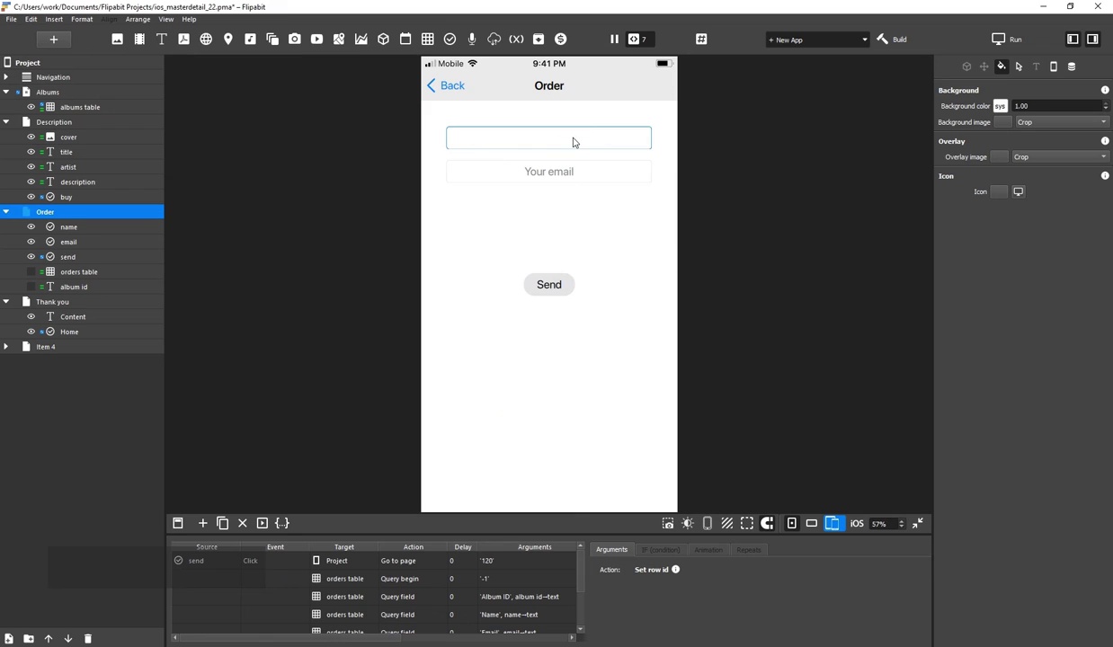
type("Tom")
left_click(568, 170)
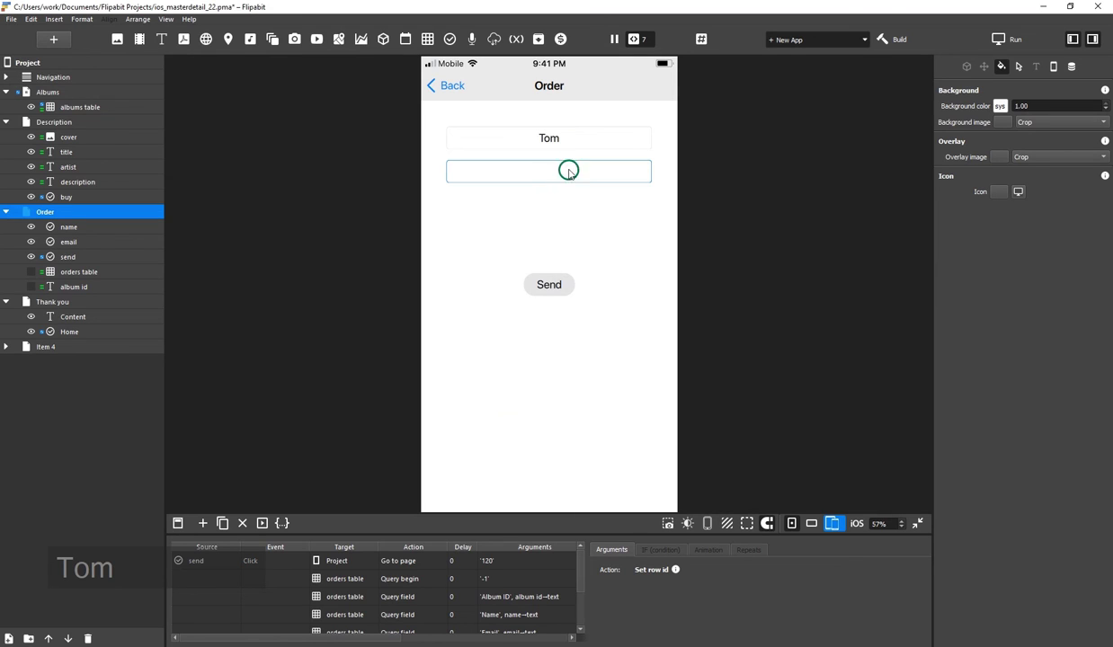
type("tom@email.com")
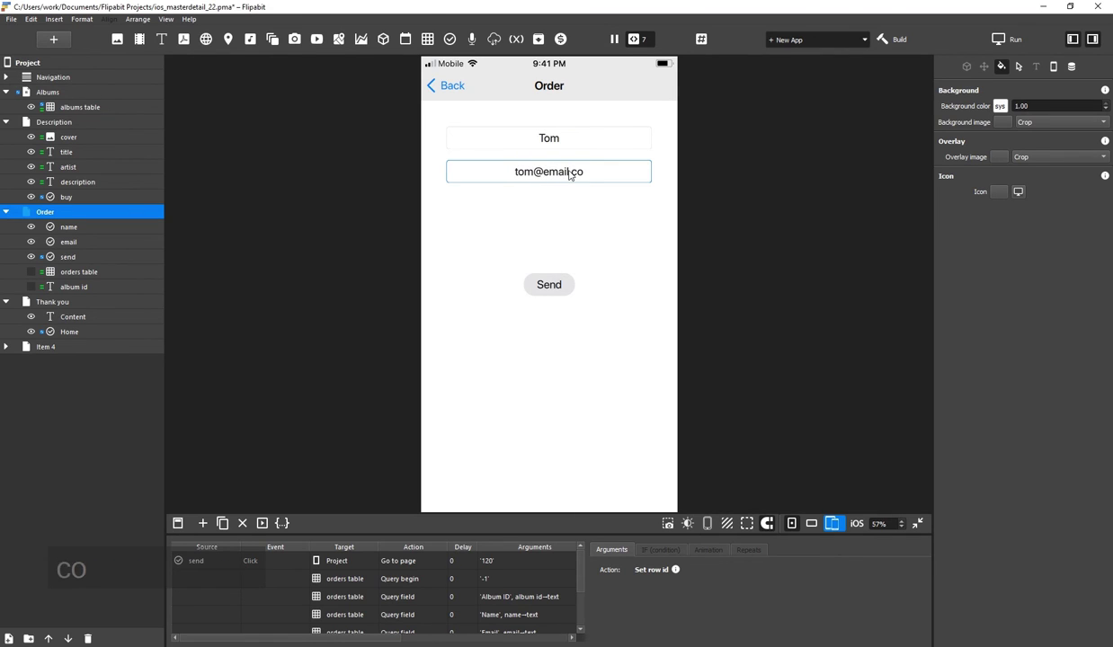
left_click(559, 292)
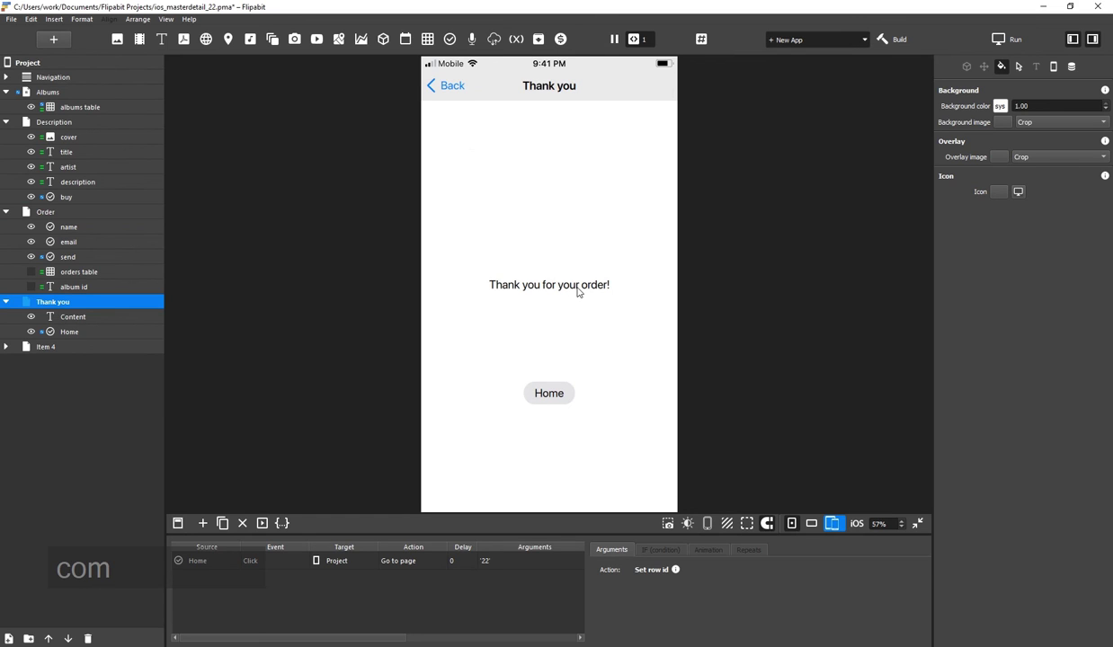
Check the Orders sheet's new row, with Album ID 8 in cell B2
key("alt+Tab")
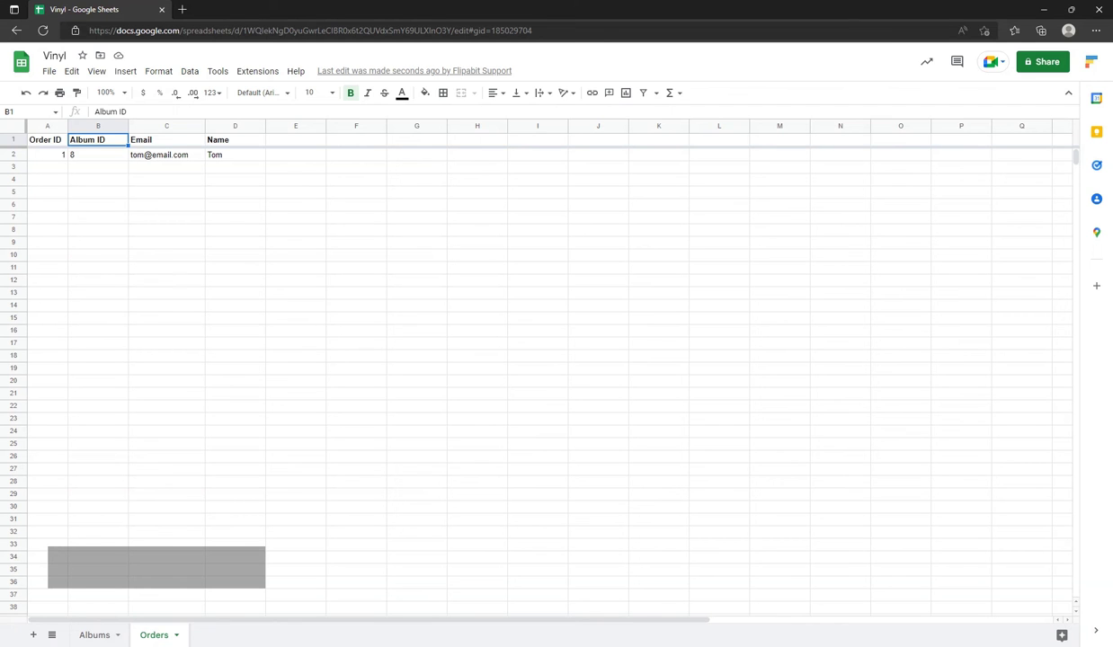
left_click(115, 156)
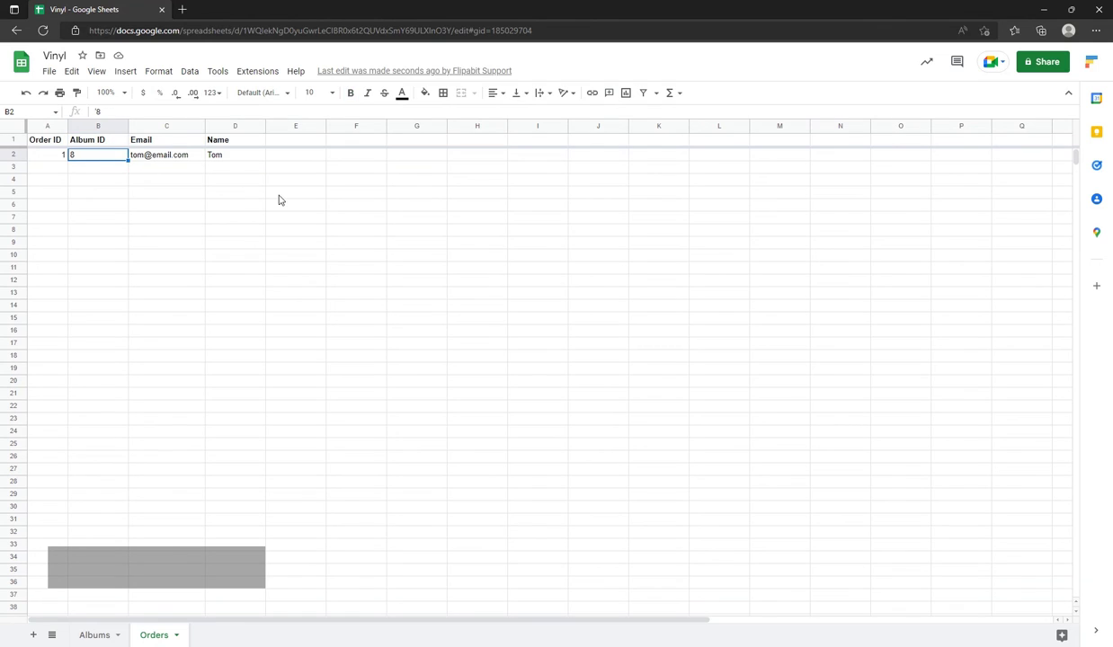